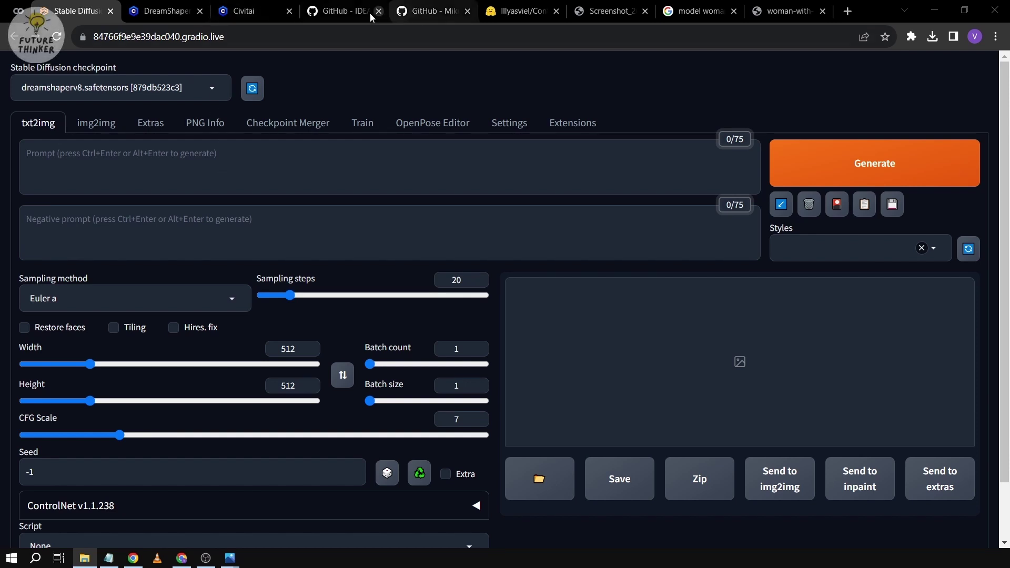
Step: Look over the DWPose GitHub repository page, including its file list and the README's example images
click(339, 11)
scroll(236, 136, up, 8)
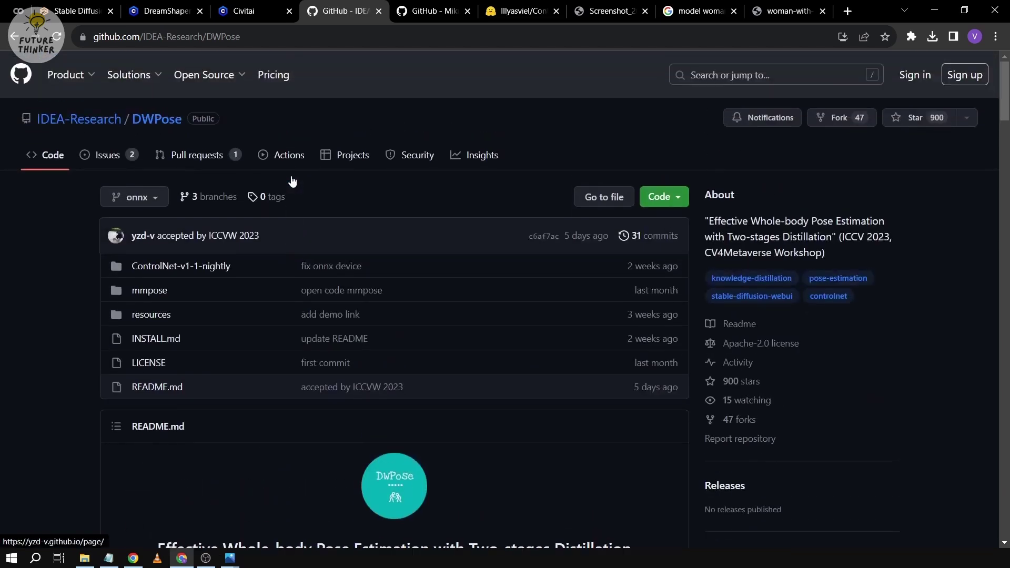
scroll(511, 257, down, 5)
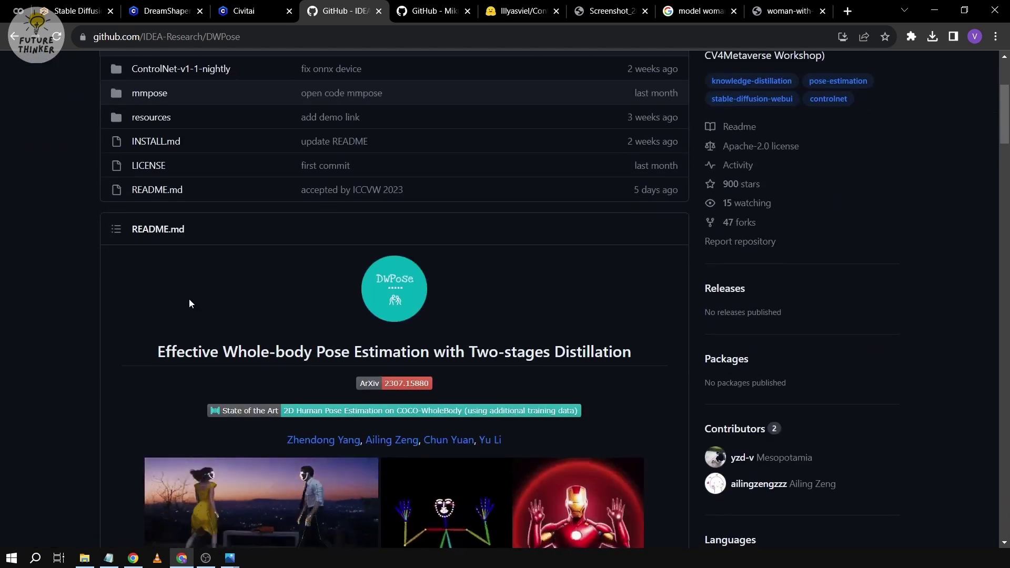
scroll(248, 343, down, 1)
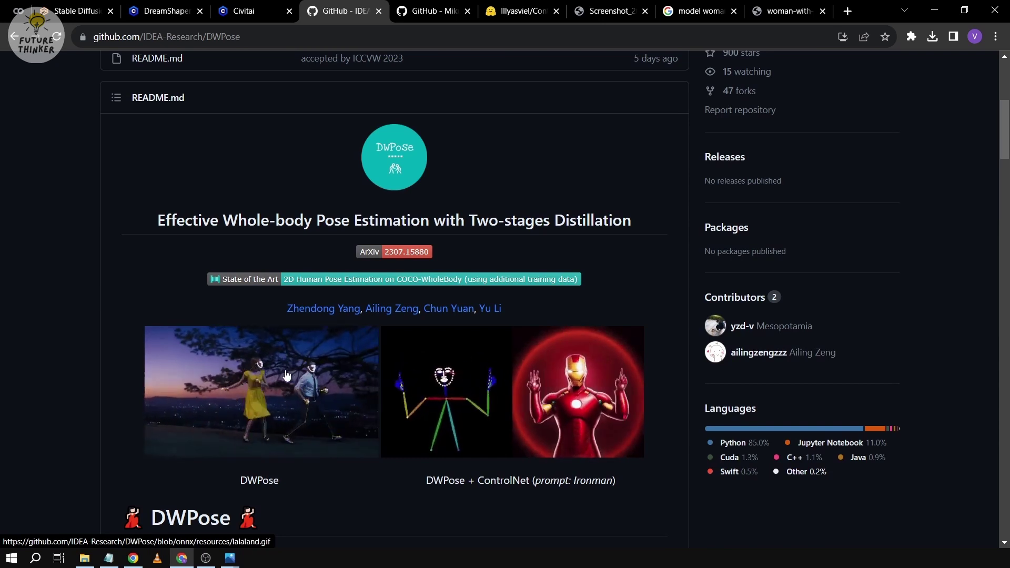
scroll(363, 316, down, 1)
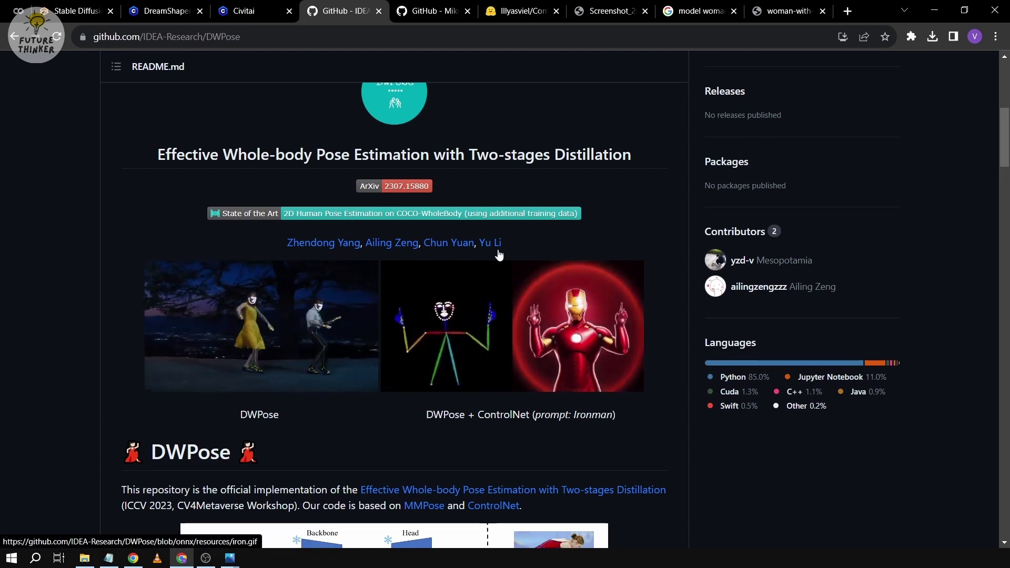
scroll(384, 269, up, 4)
scroll(384, 269, up, 2)
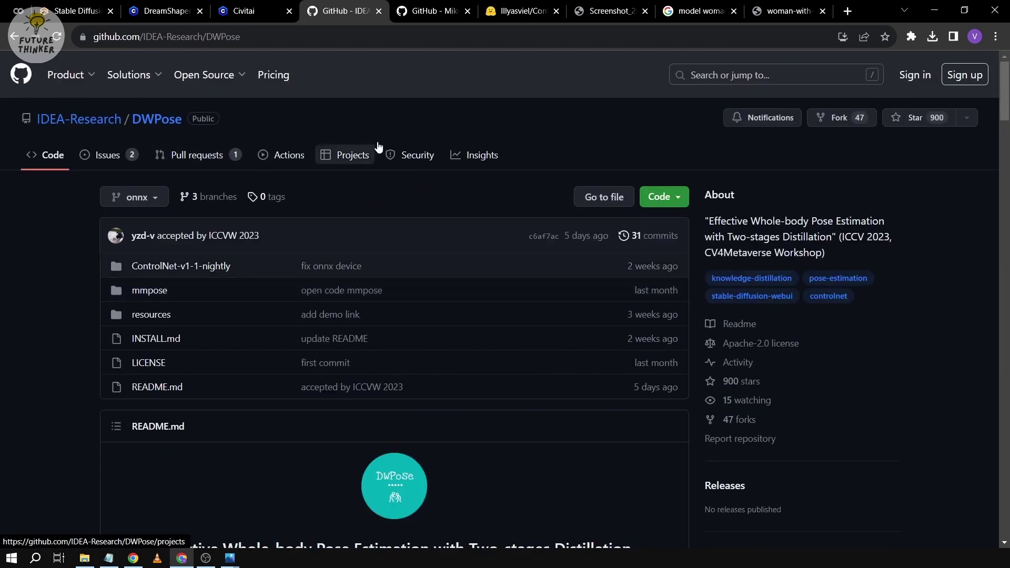
click(288, 31)
click(61, 280)
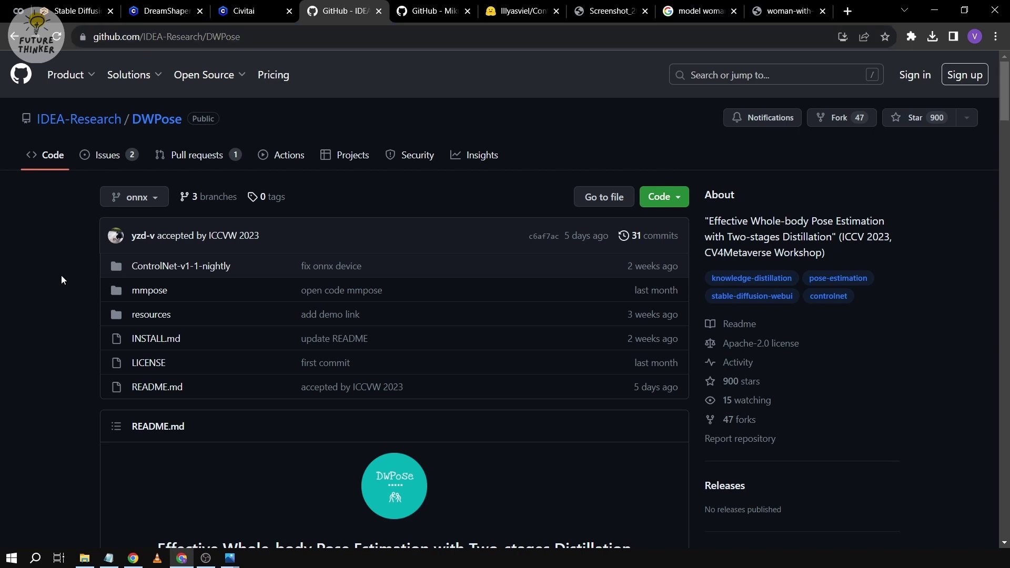
Step: Read the DWPose README's News, Installation, and Results and Models sections
scroll(61, 280, down, 12)
scroll(61, 280, down, 3)
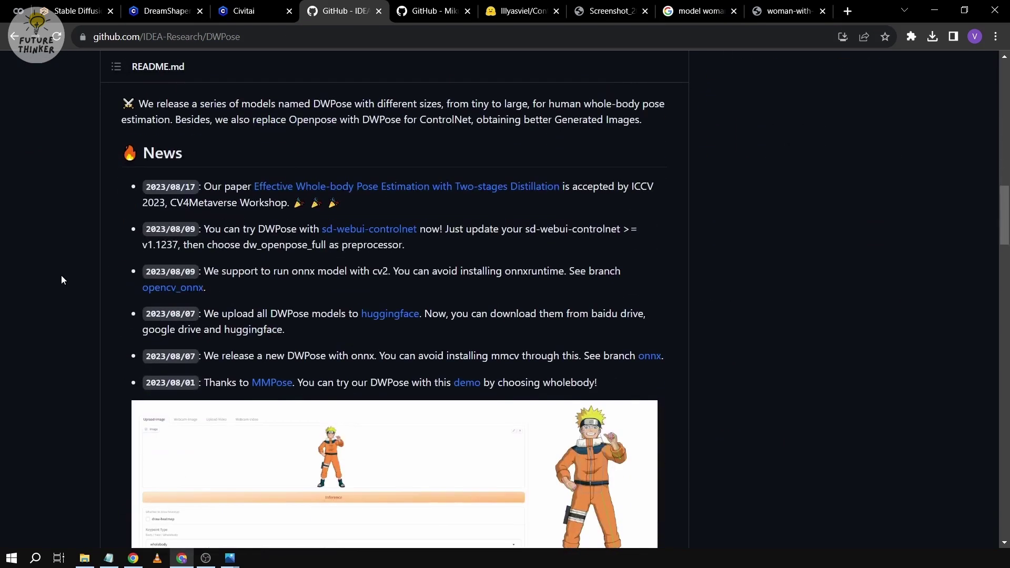
scroll(61, 280, down, 3)
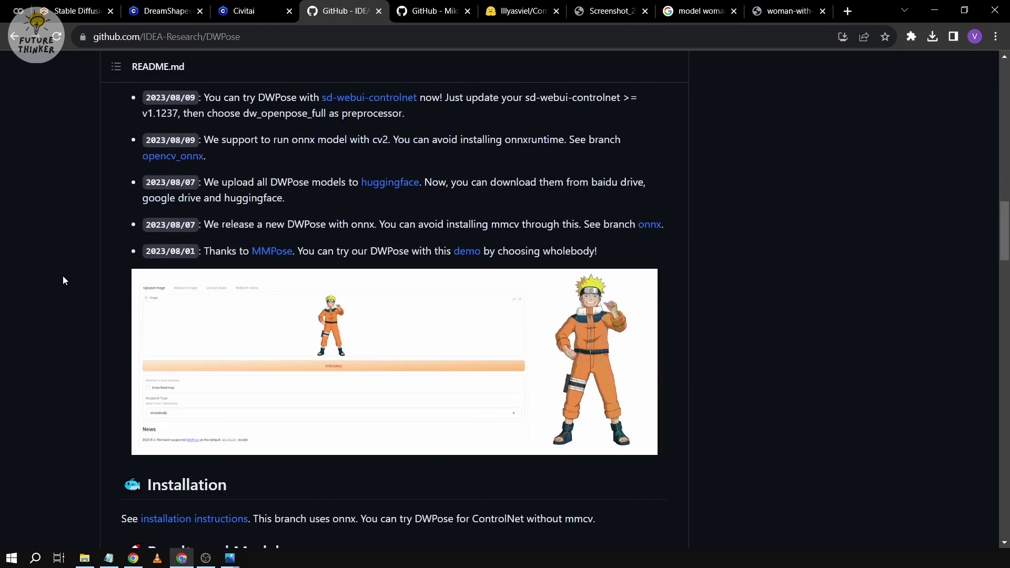
scroll(63, 280, down, 5)
scroll(62, 280, down, 3)
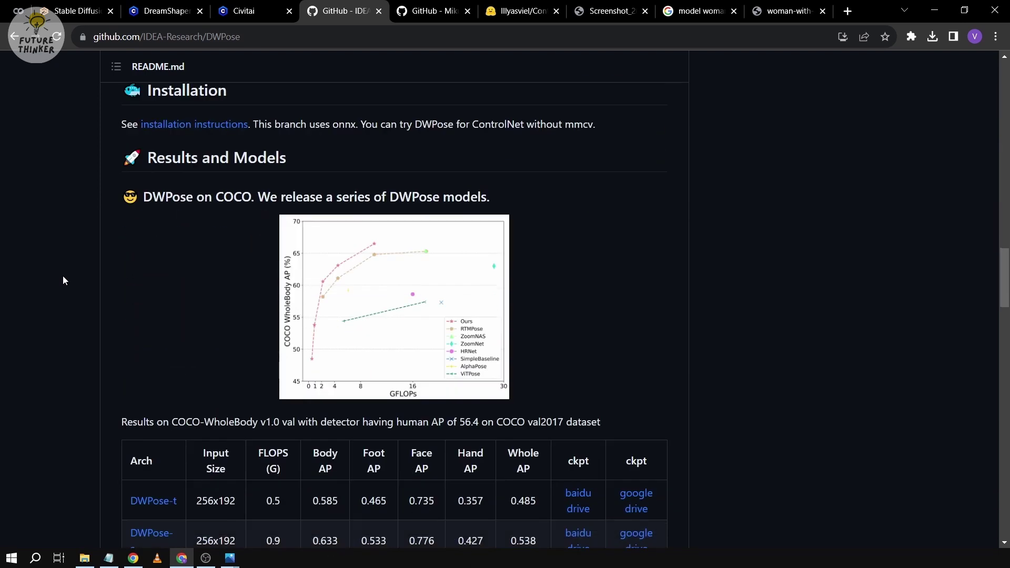
scroll(62, 280, up, 4)
scroll(62, 276, up, 17)
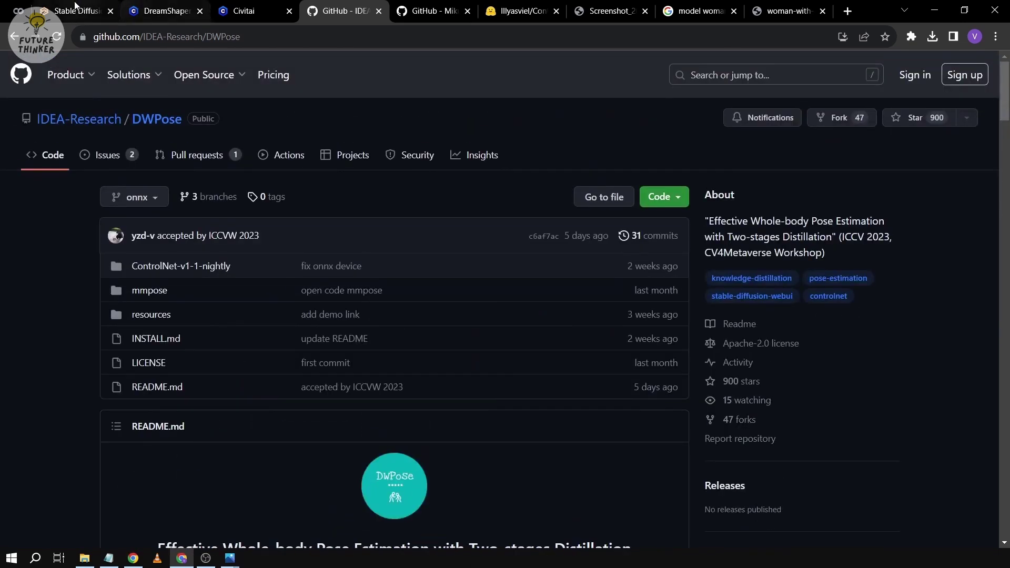
click(74, 11)
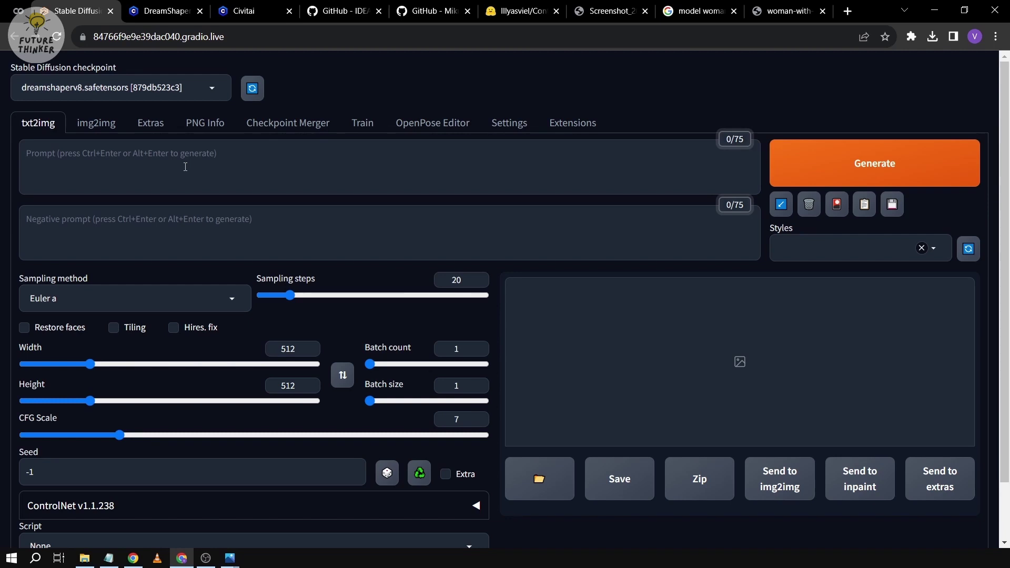
click(562, 126)
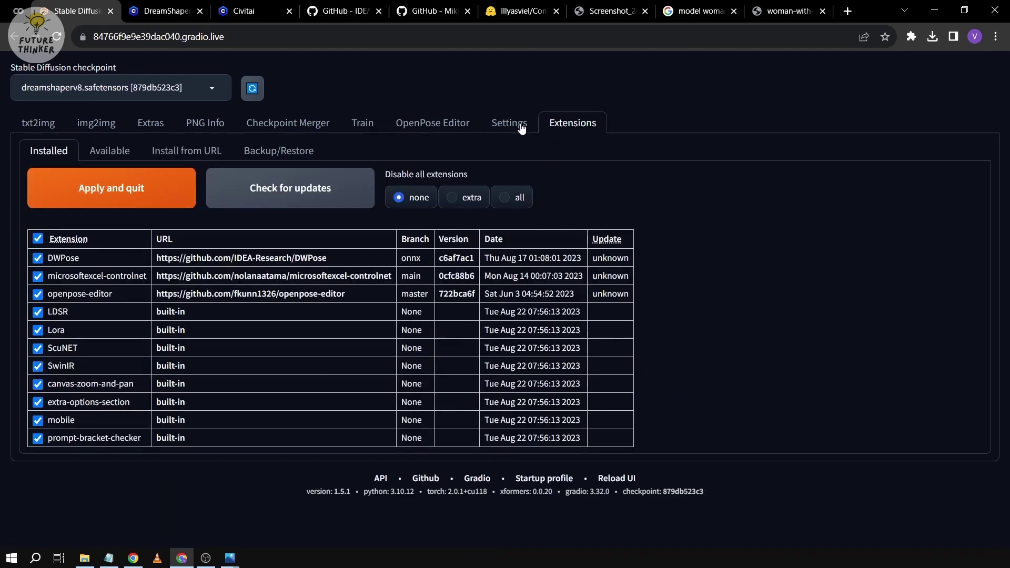
click(177, 151)
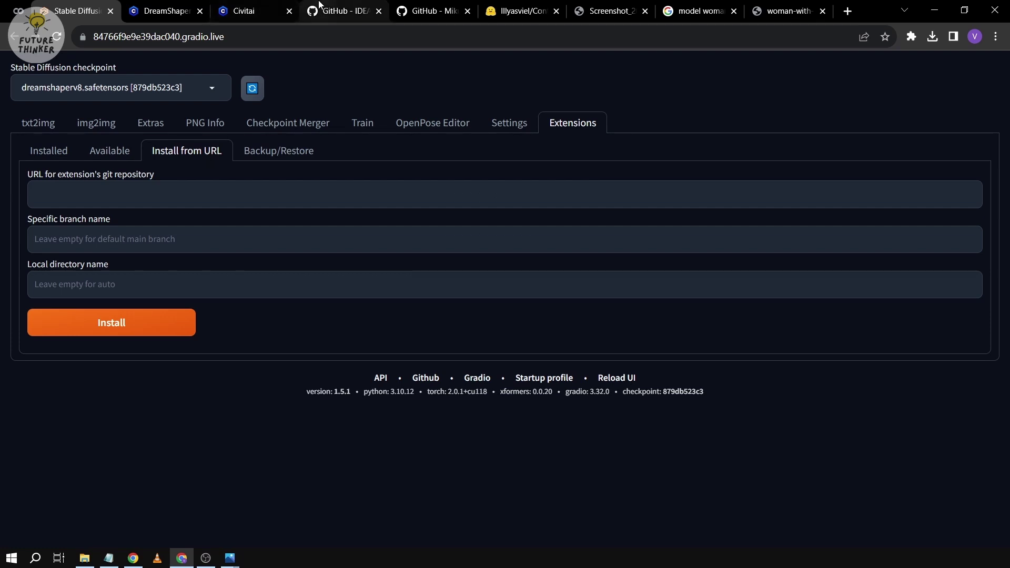
click(340, 11)
click(280, 42)
key(ctrl+c)
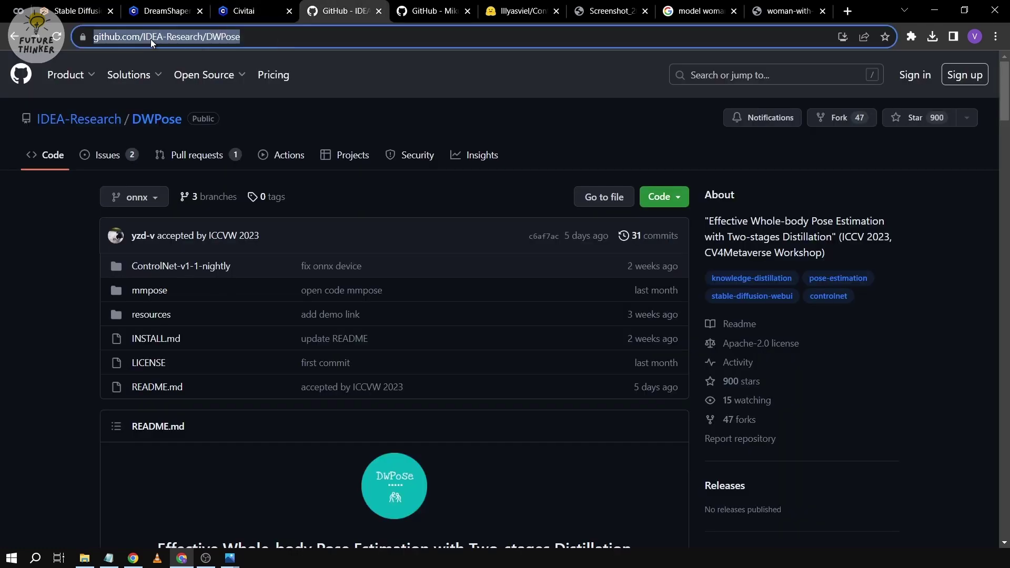
click(83, 15)
click(135, 195)
key(ctrl+v)
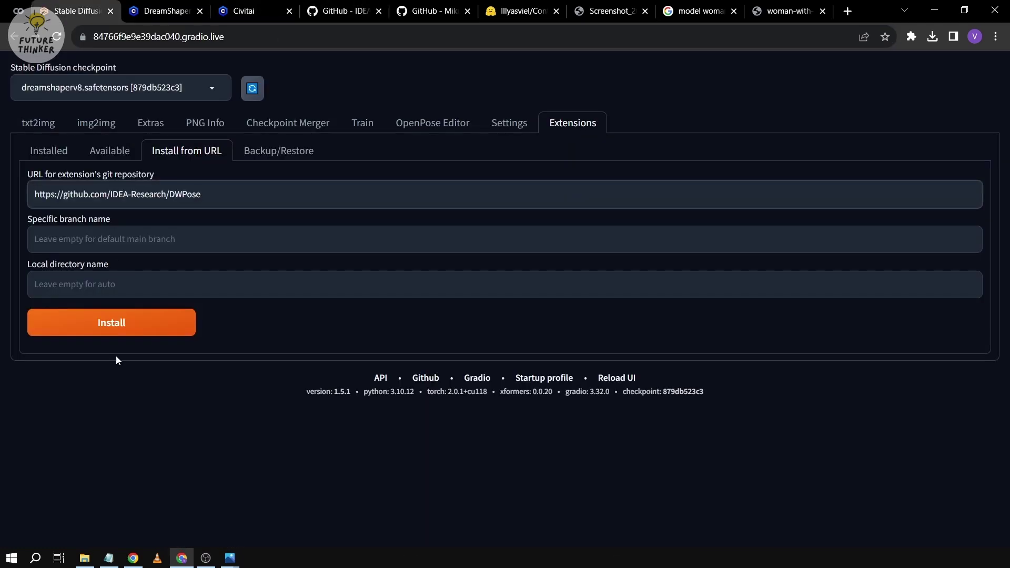
click(113, 332)
click(113, 331)
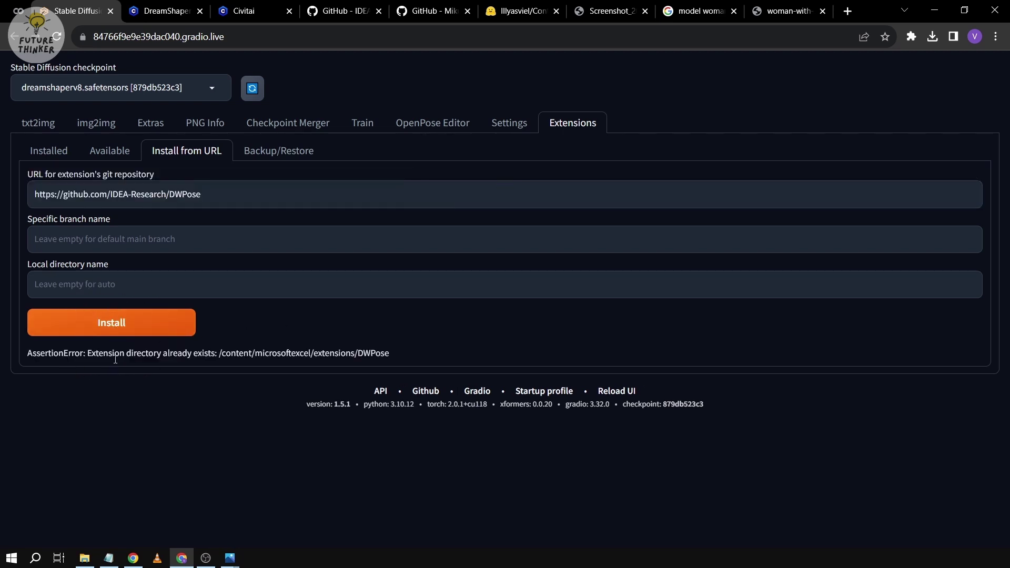
Step: Read the message from the DWPose installation and examine the list of installed extensions
drag(93, 357, 202, 354)
drag(300, 354, 365, 353)
click(345, 350)
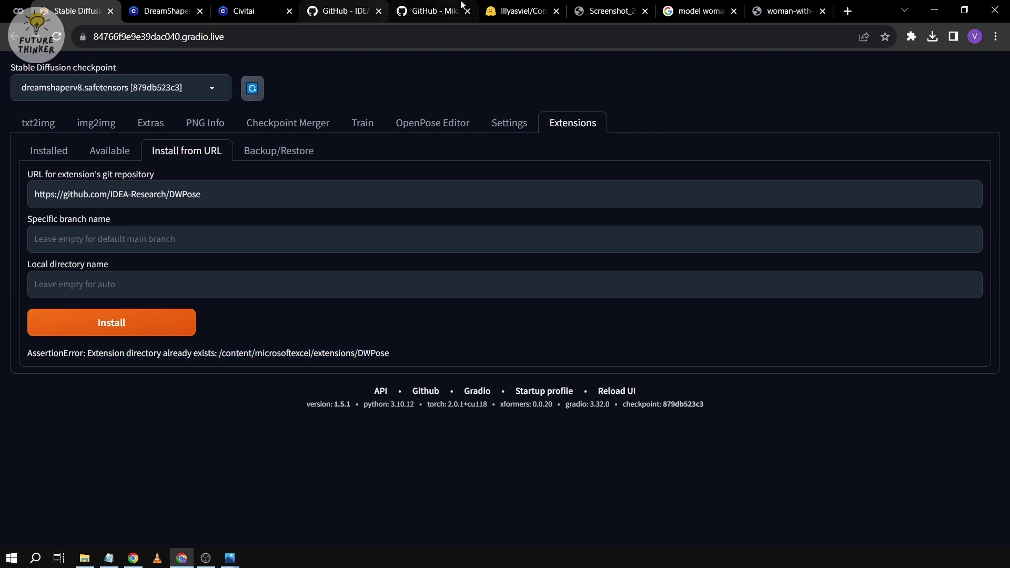
click(60, 150)
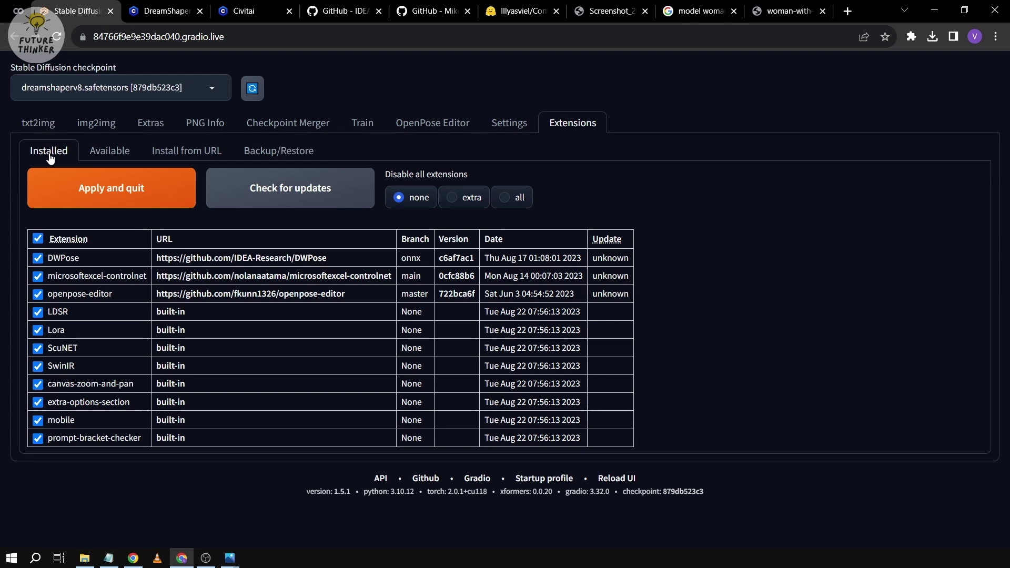
click(129, 204)
click(429, 11)
click(305, 43)
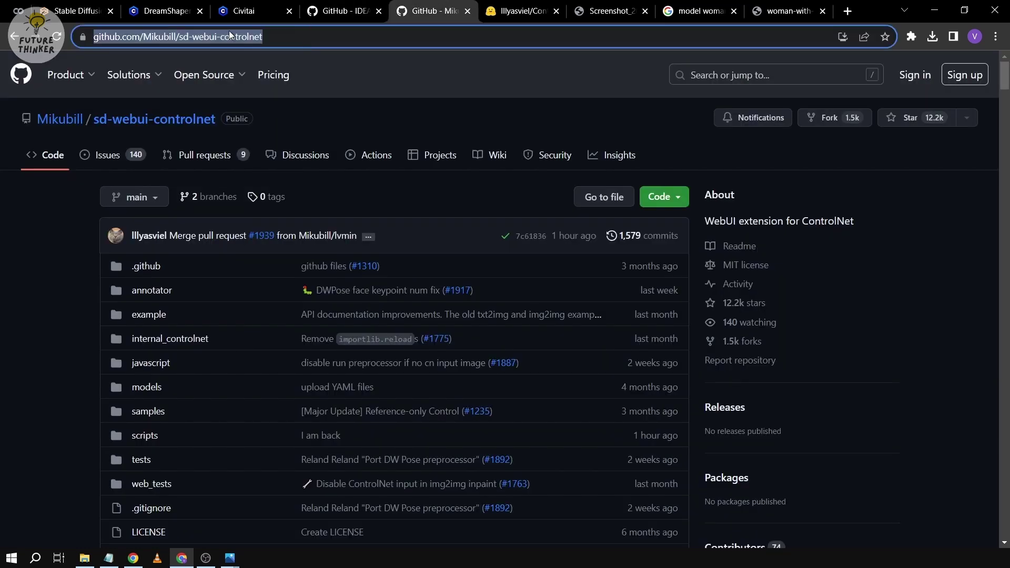
click(84, 12)
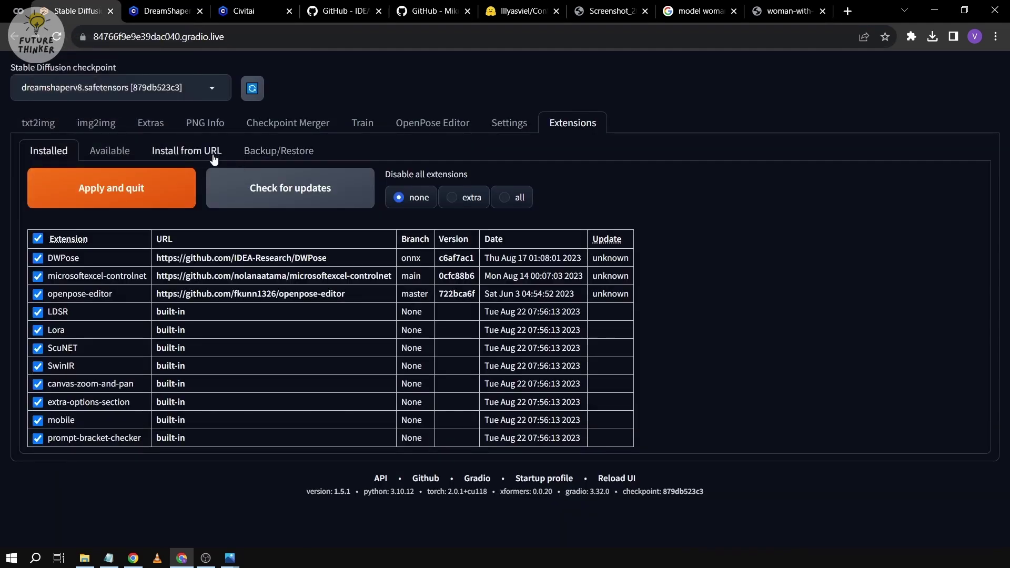
click(196, 156)
triple_click(189, 193)
key(ctrl+v)
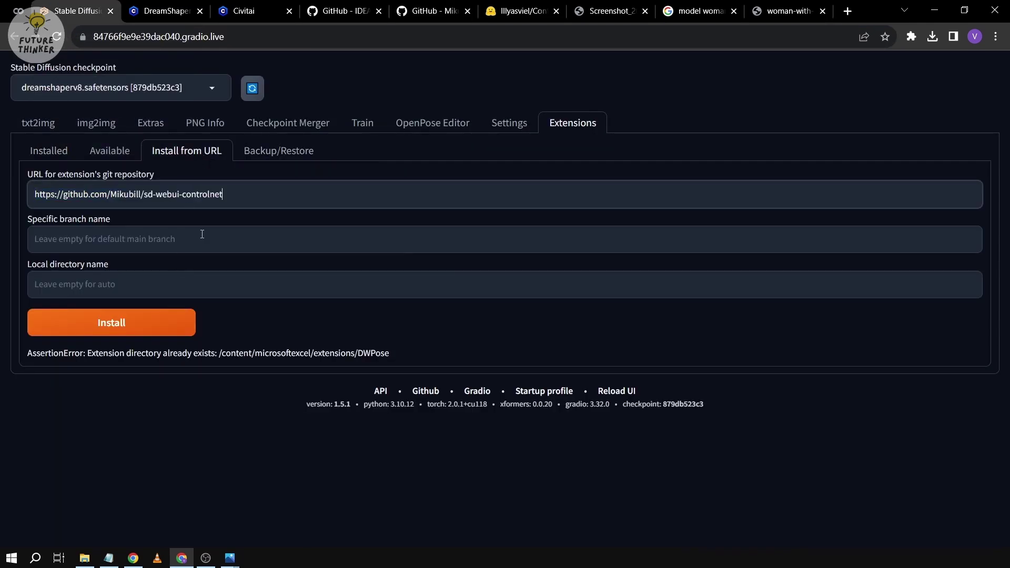
click(174, 323)
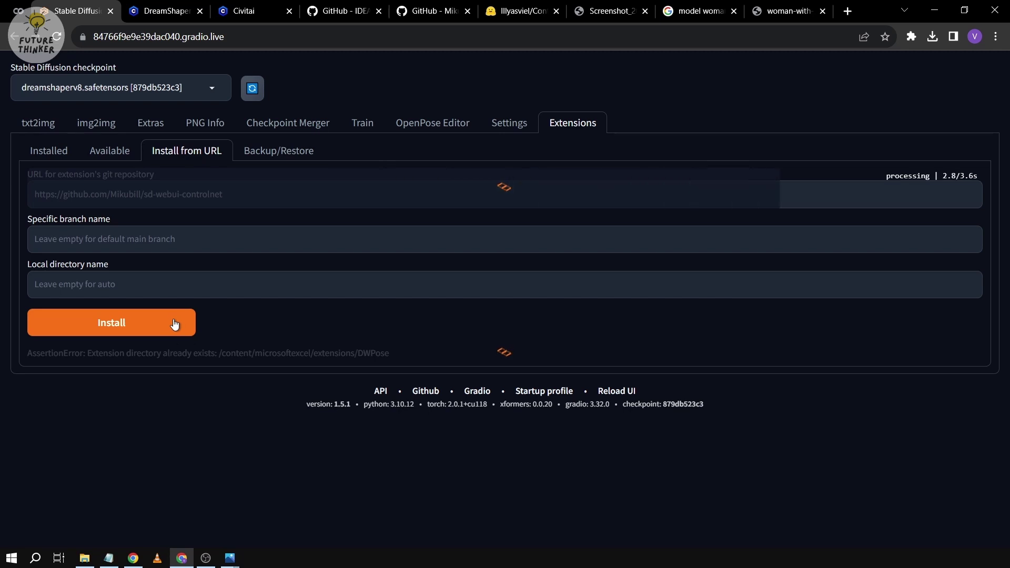
click(49, 152)
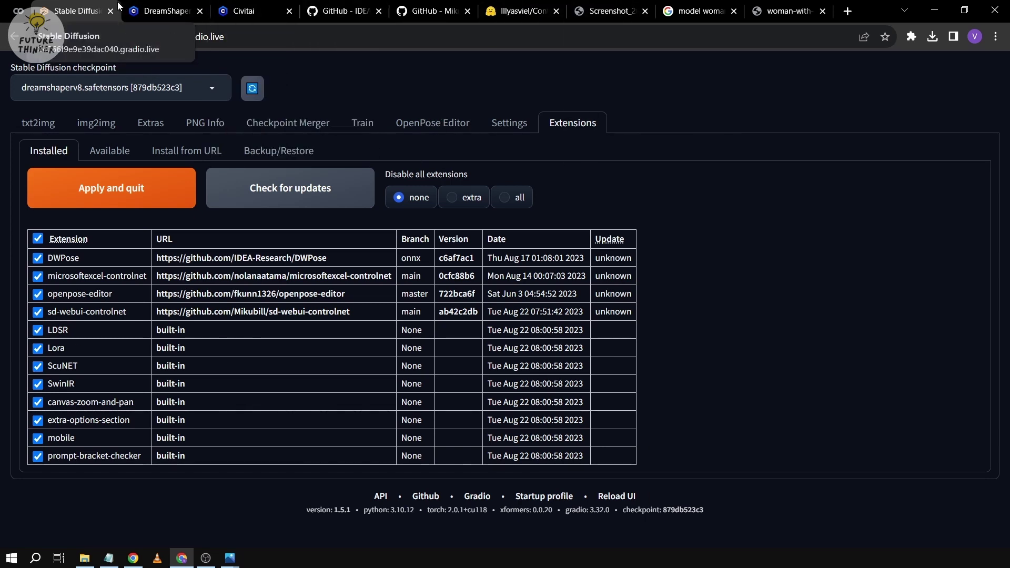
Step: Set the txt2img ControlNet preprocessor to dw_openpose_full and its model to control_v11p_sd15_openpose
click(67, 181)
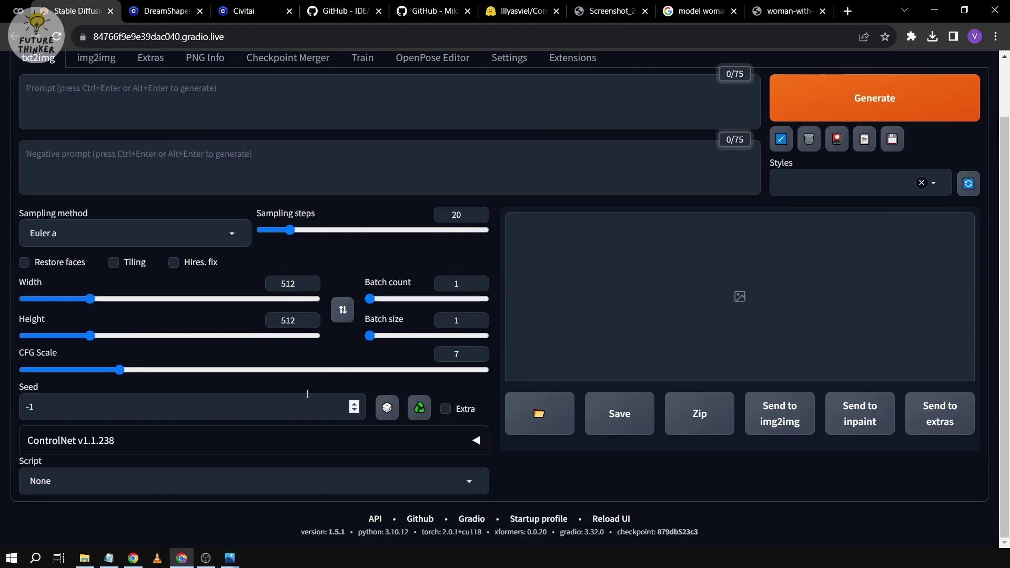
click(476, 440)
scroll(318, 395, down, 8)
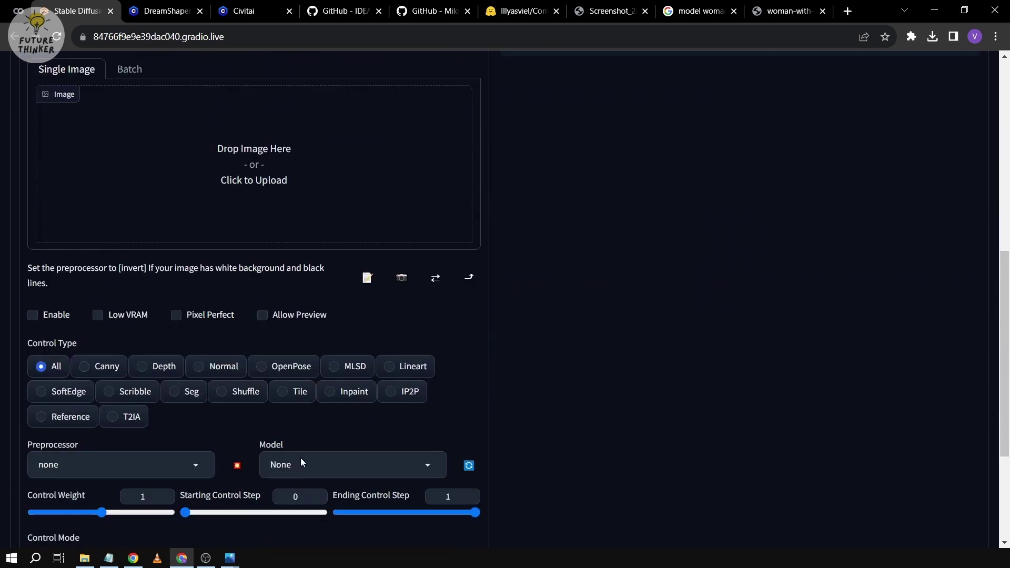
click(121, 464)
click(113, 175)
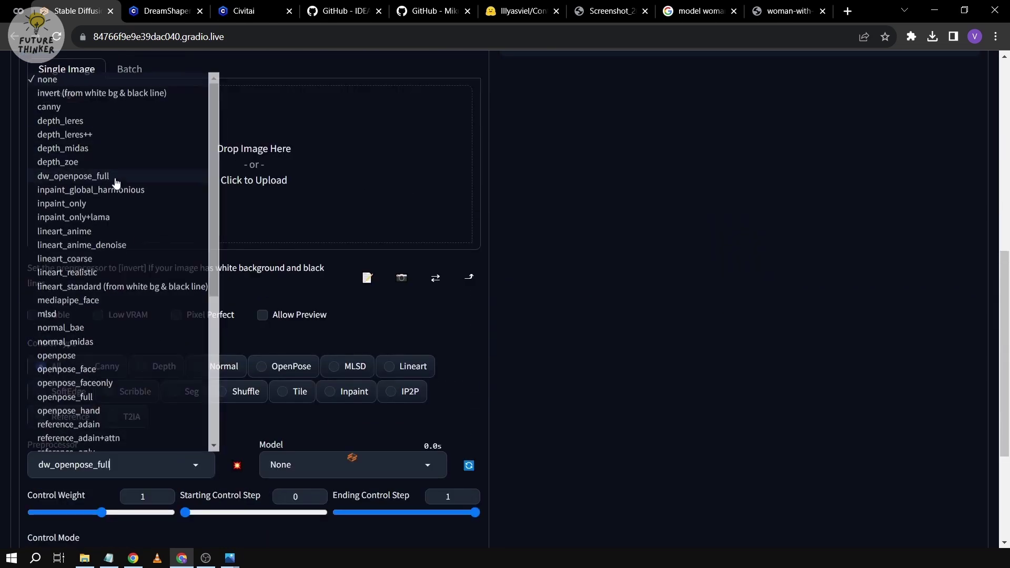
click(294, 471)
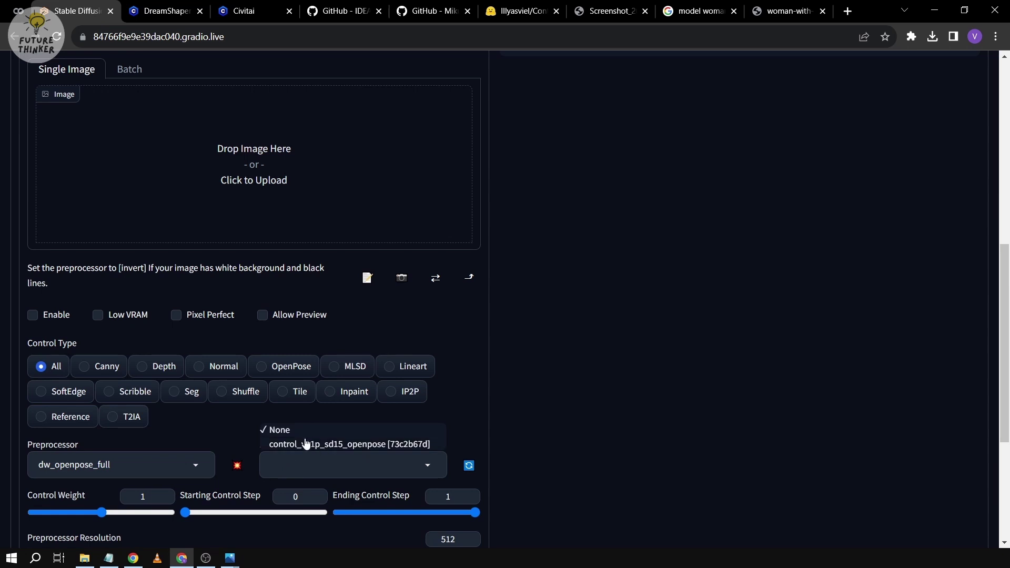
click(305, 445)
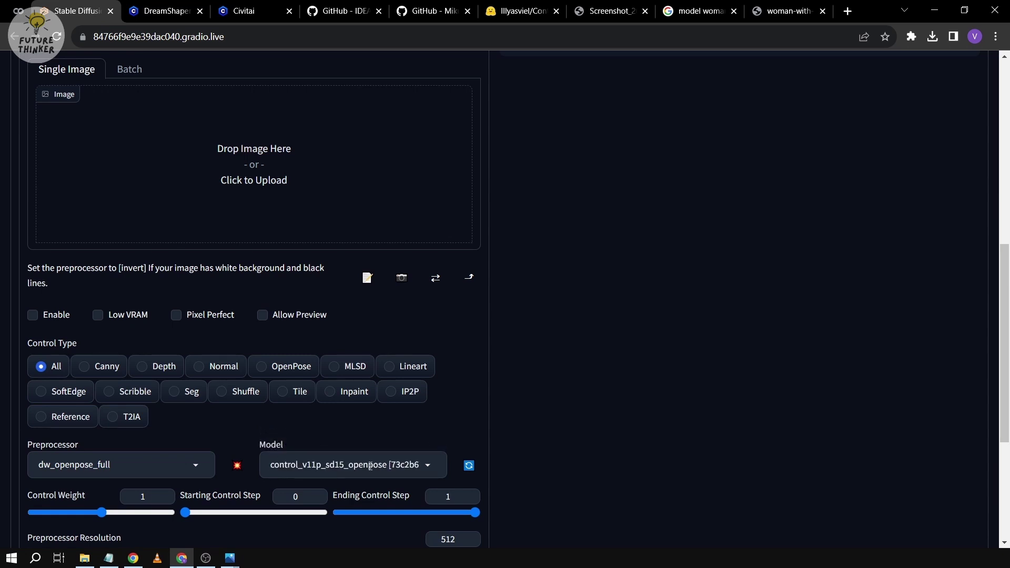
Step: Examine the ControlNet-v1-1 model files on Hugging Face for control_v11p_sd15_openpose.pth, then return to the Stable Diffusion txt2img page
click(519, 12)
click(358, 37)
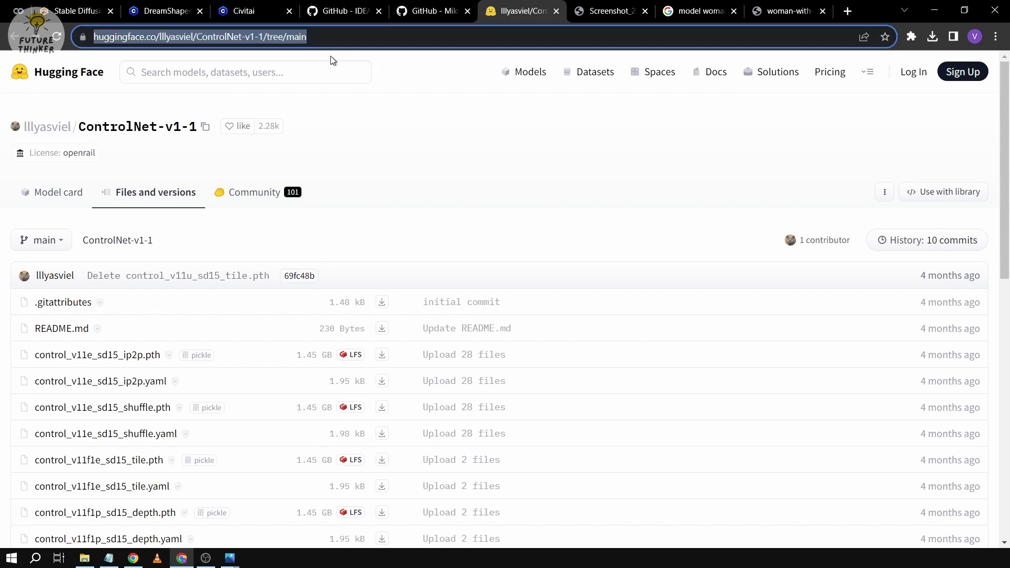
scroll(302, 254, down, 5)
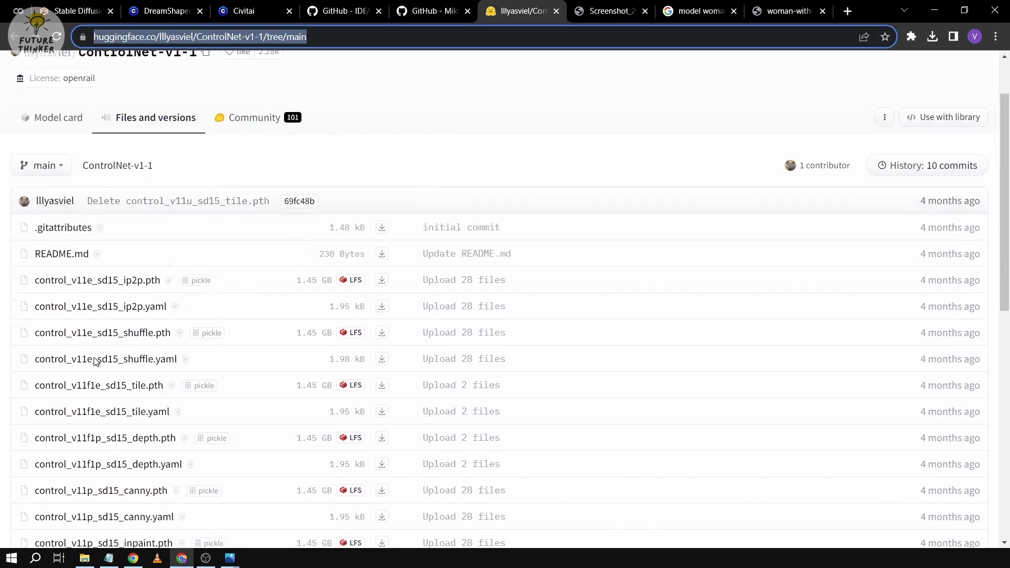
scroll(96, 357, down, 4)
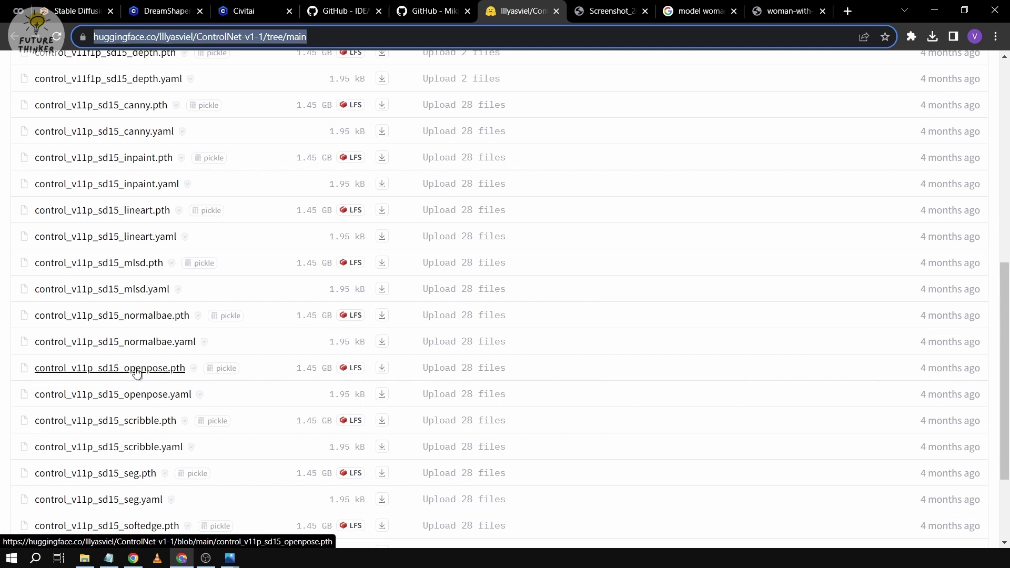
scroll(137, 372, down, 3)
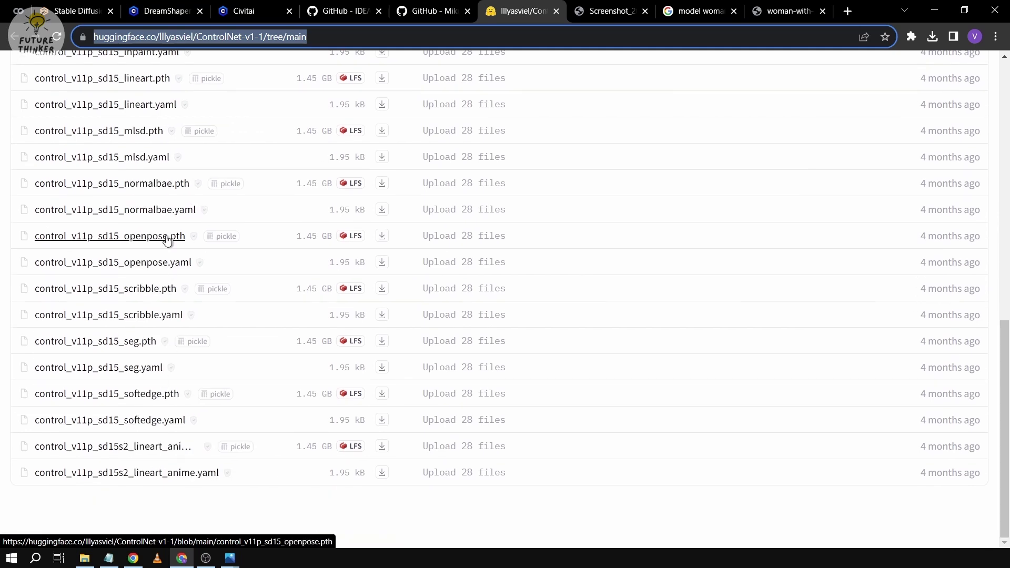
scroll(167, 240, up, 5)
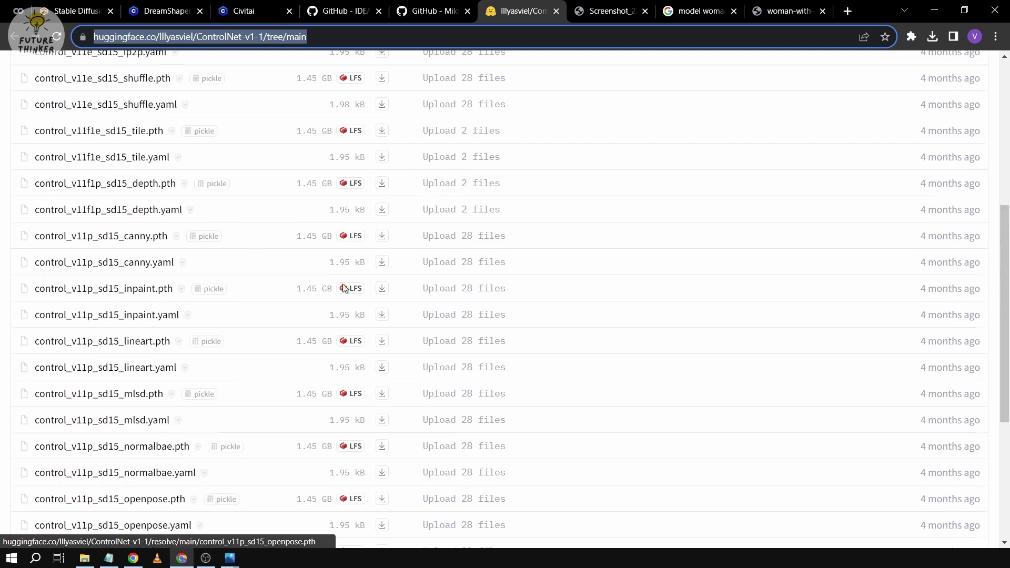
scroll(344, 288, up, 6)
click(393, 173)
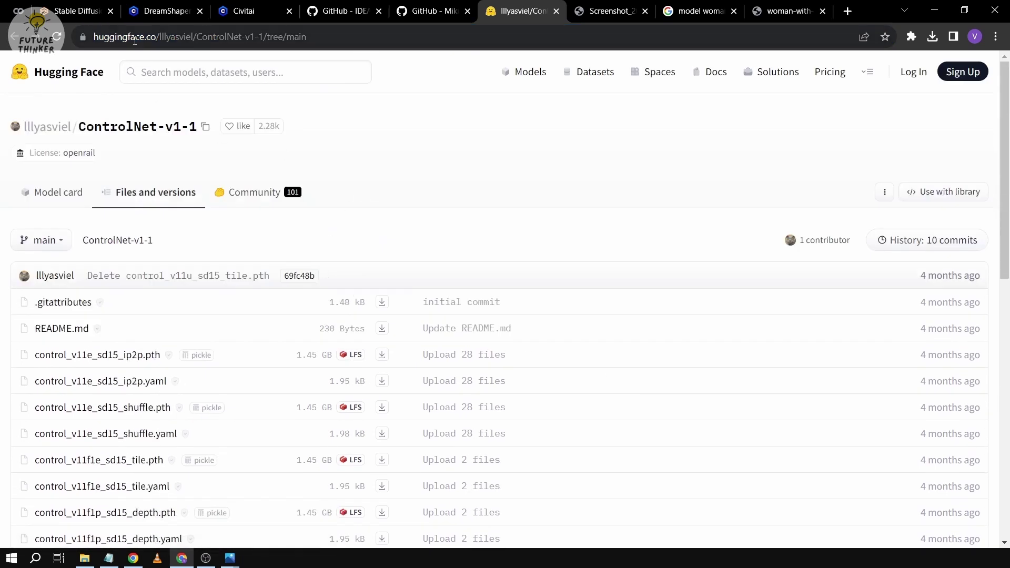
click(70, 9)
scroll(252, 231, up, 9)
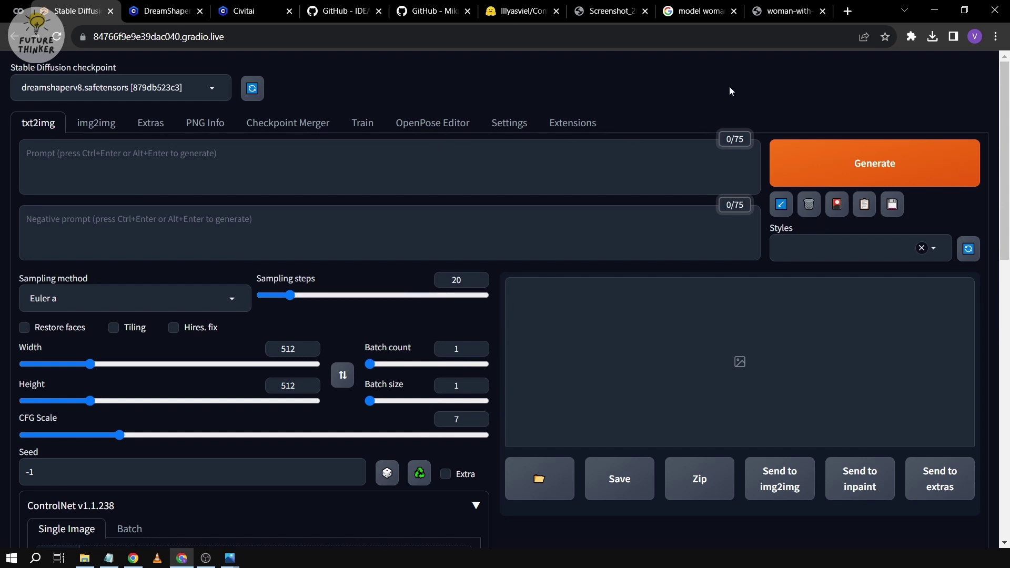
Step: View the Freepik photo of the long-haired woman on a pink background and load it as the ControlNet input image
click(792, 5)
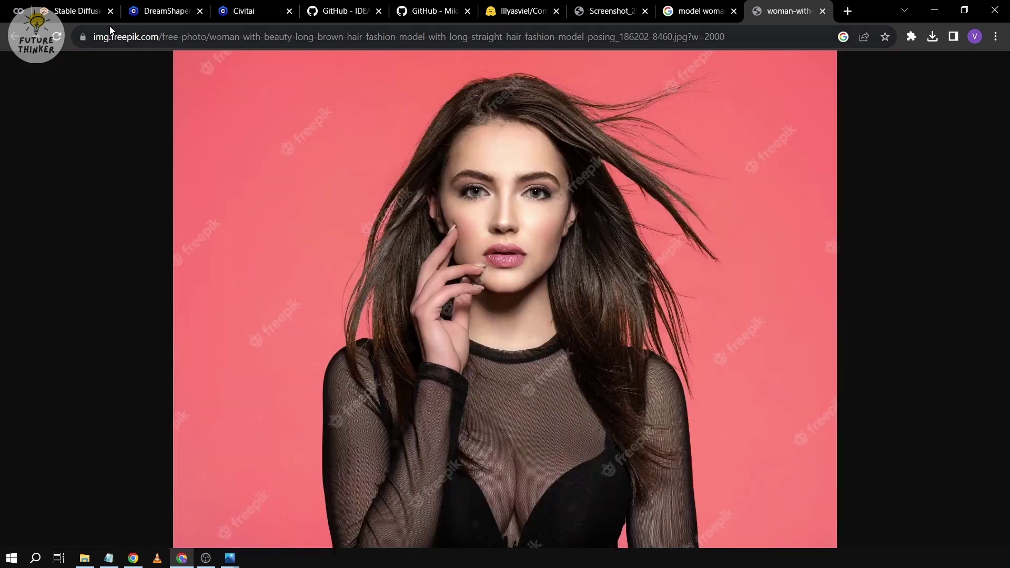
click(78, 14)
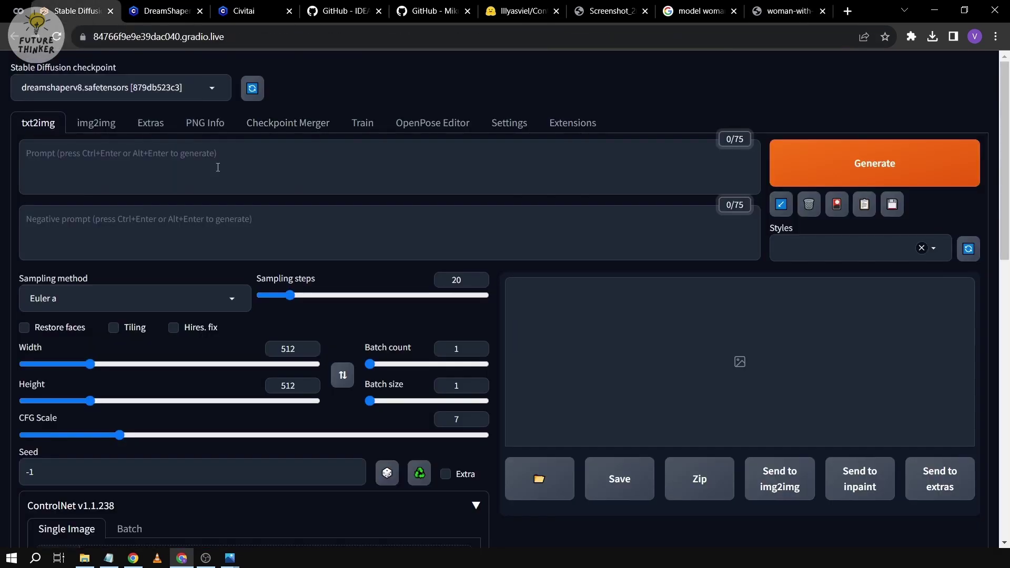
click(141, 161)
scroll(174, 237, down, 6)
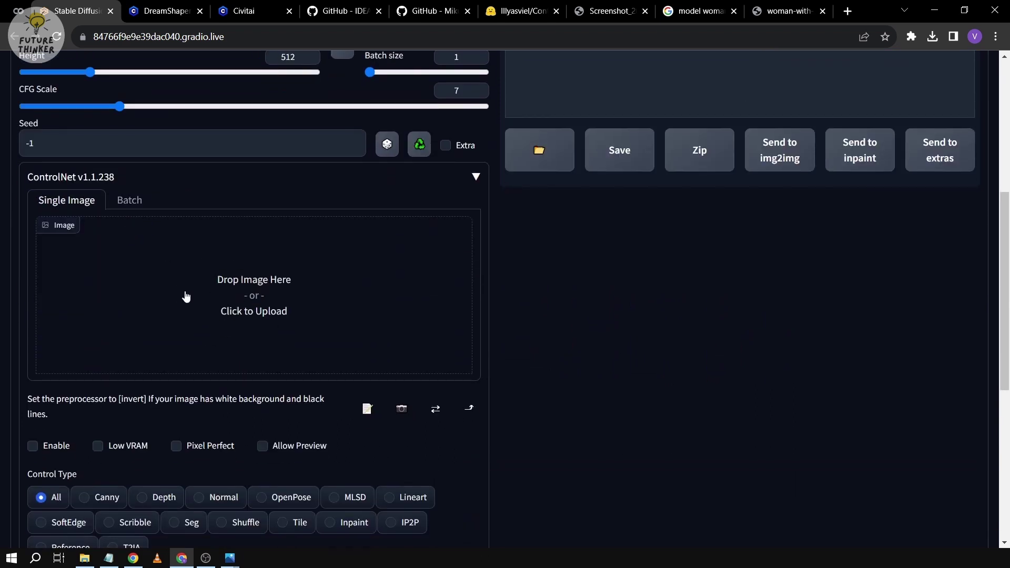
scroll(197, 299, down, 1)
click(224, 230)
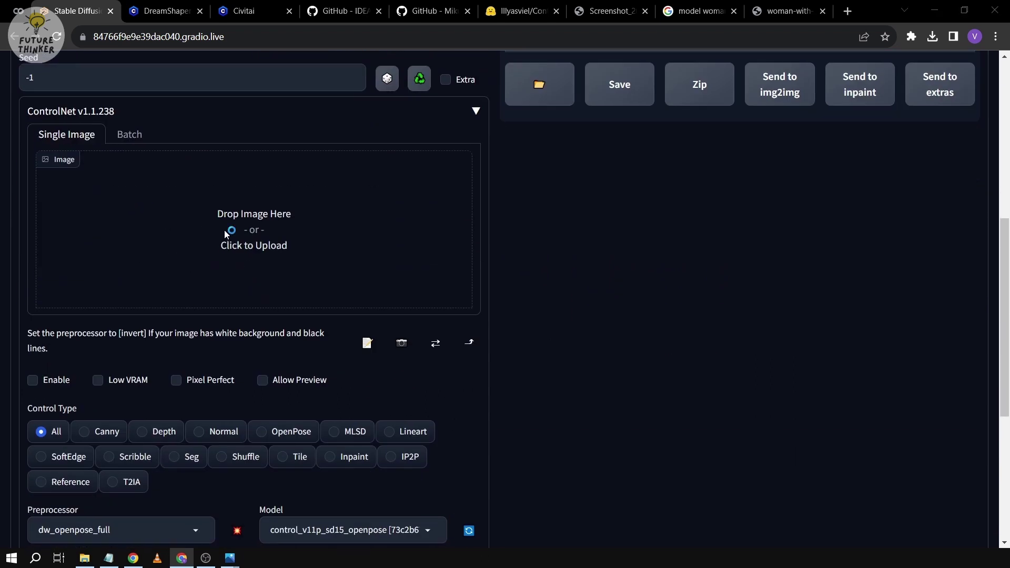
scroll(507, 171, down, 8)
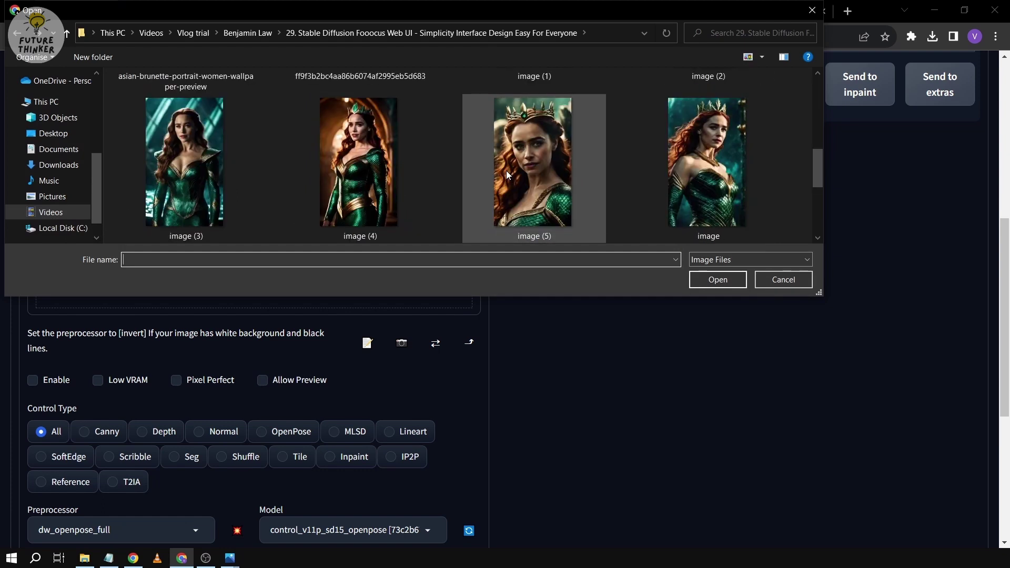
double_click(547, 139)
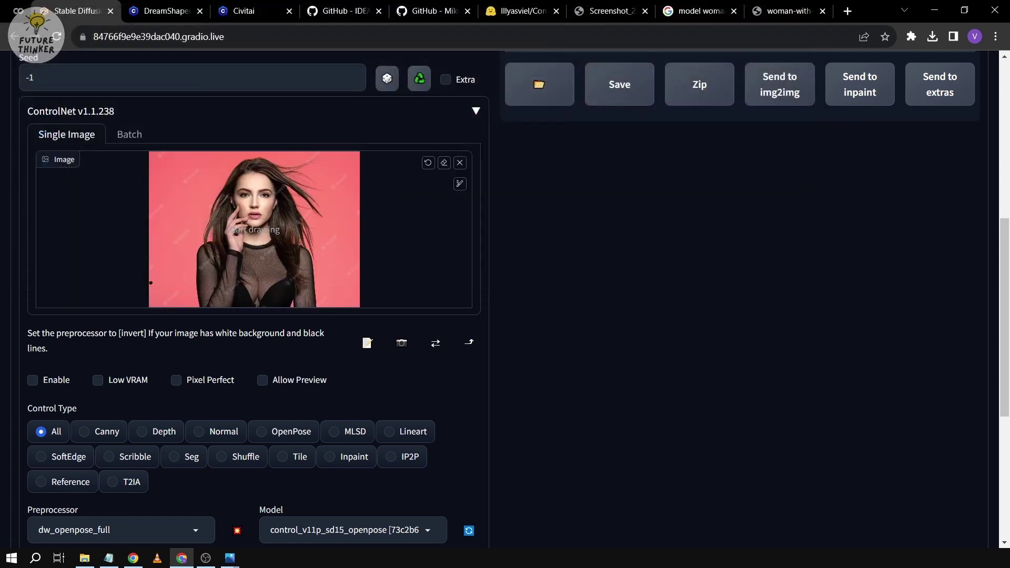
Step: Enable the ControlNet unit and turn on Pixel Perfect and Allow Preview
click(31, 380)
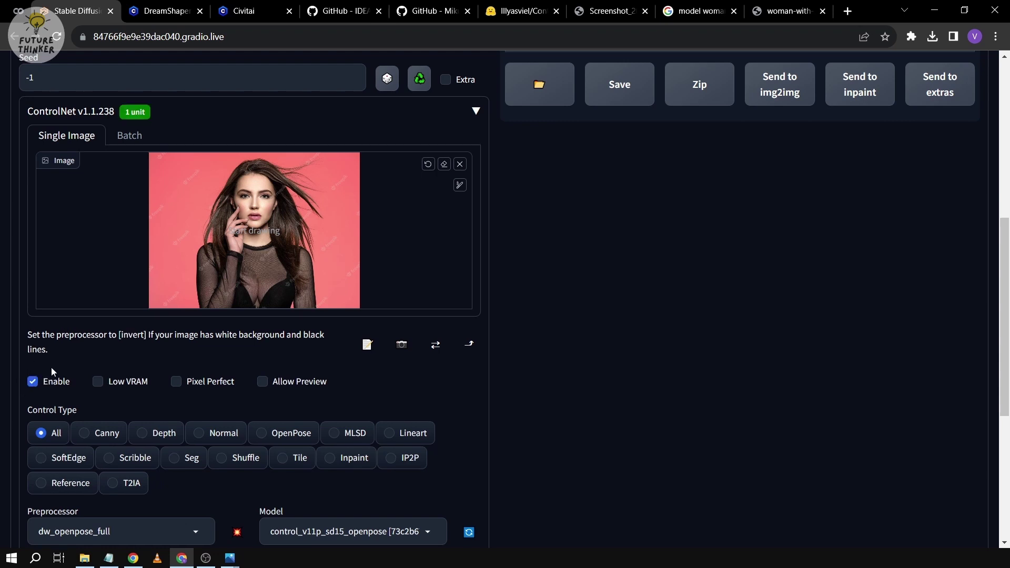
scroll(58, 361, down, 1)
click(198, 318)
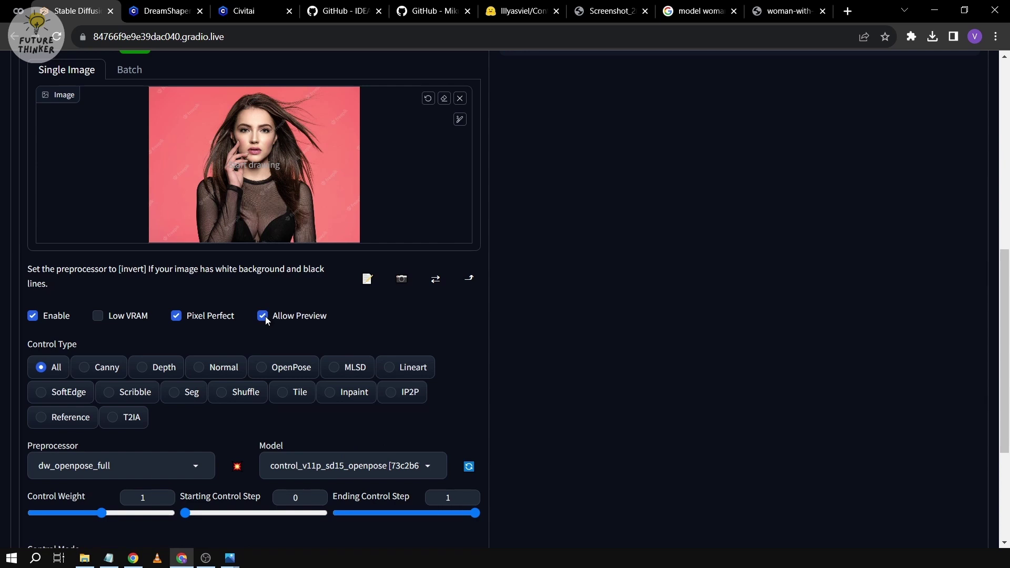
scroll(293, 320, down, 1)
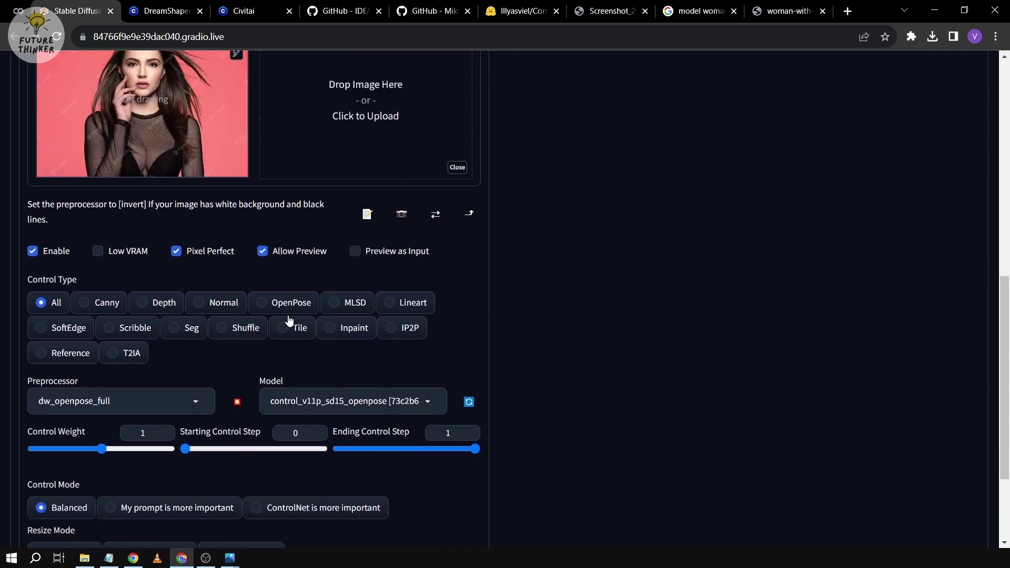
Step: Set the ControlNet control type to OpenPose and the preprocessor to dw_openpose_full
click(264, 303)
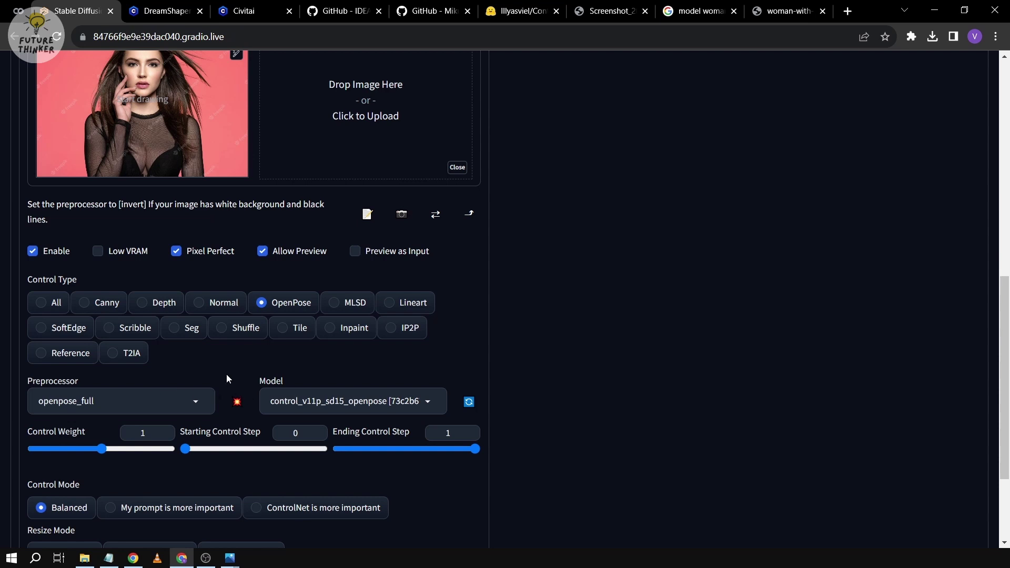
scroll(227, 378, up, 1)
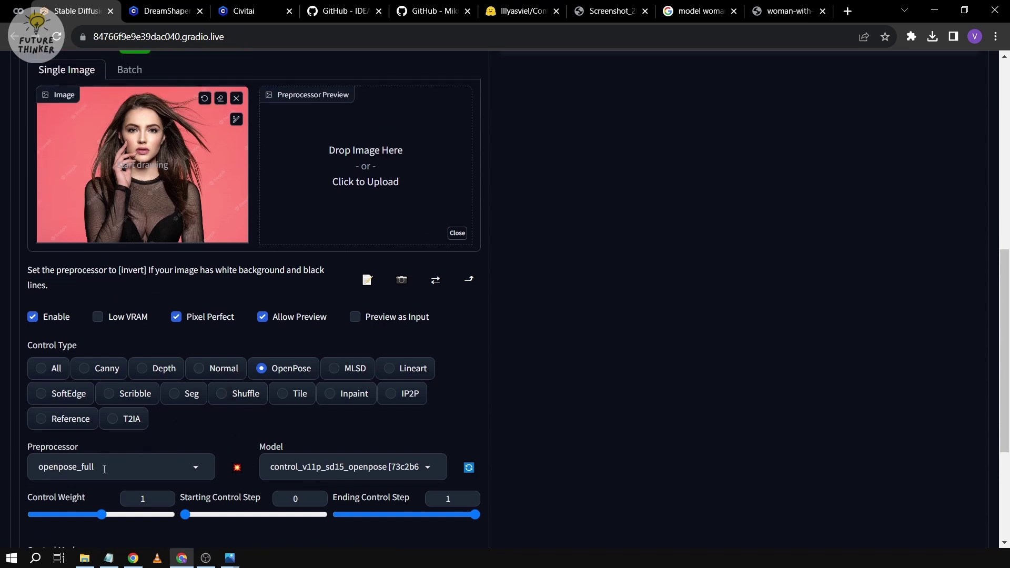
click(159, 459)
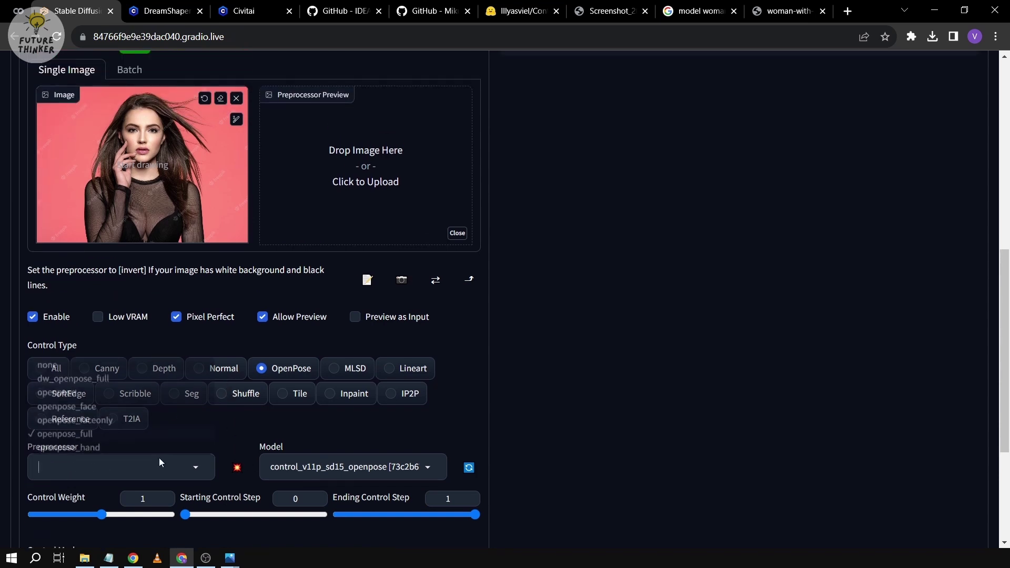
click(77, 379)
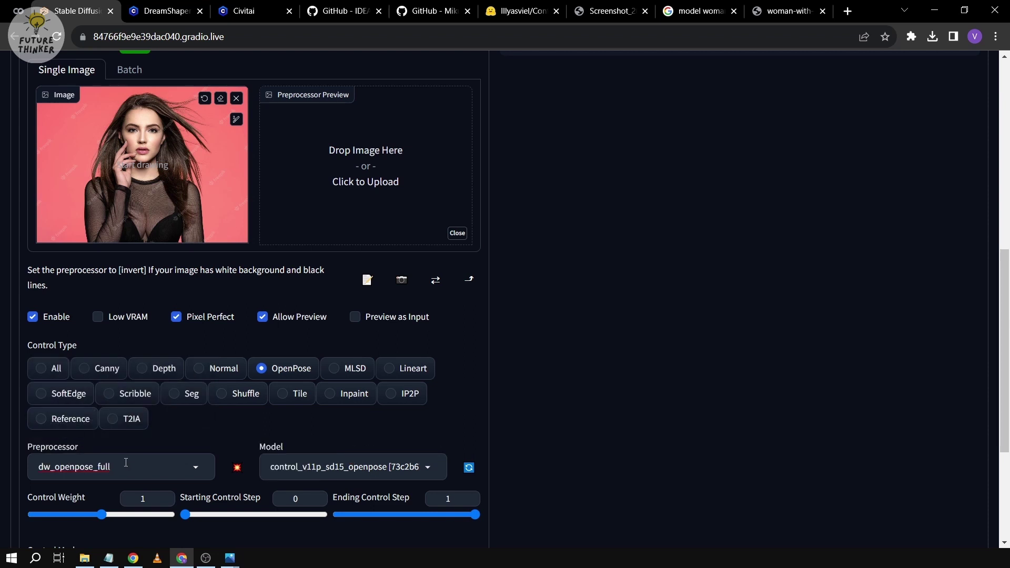
double_click(86, 463)
click(194, 438)
Step: Set the control mode to "ControlNet is more important" and generate the dw_openpose_full preprocessor preview
scroll(230, 445, down, 1)
click(260, 515)
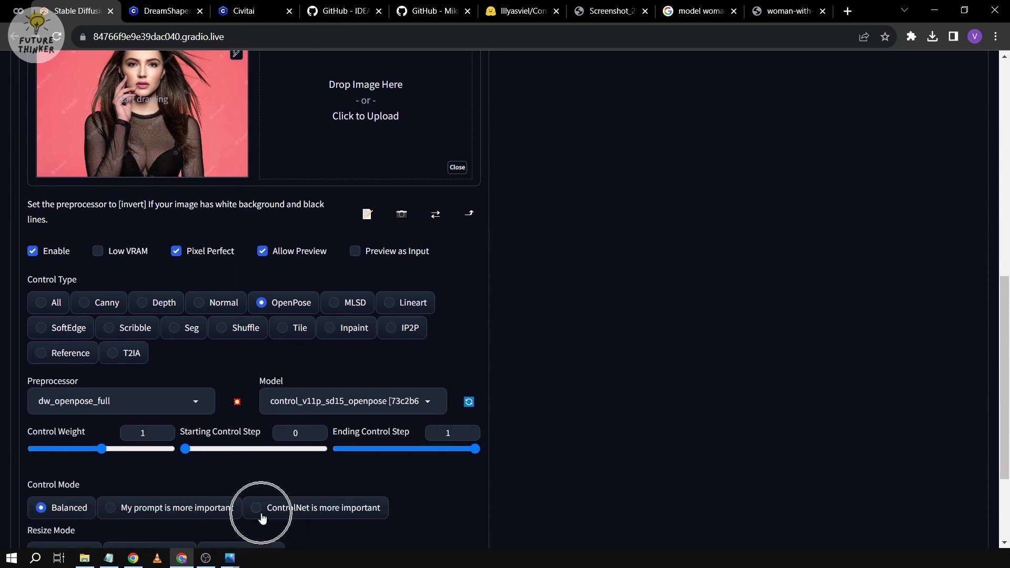
click(237, 406)
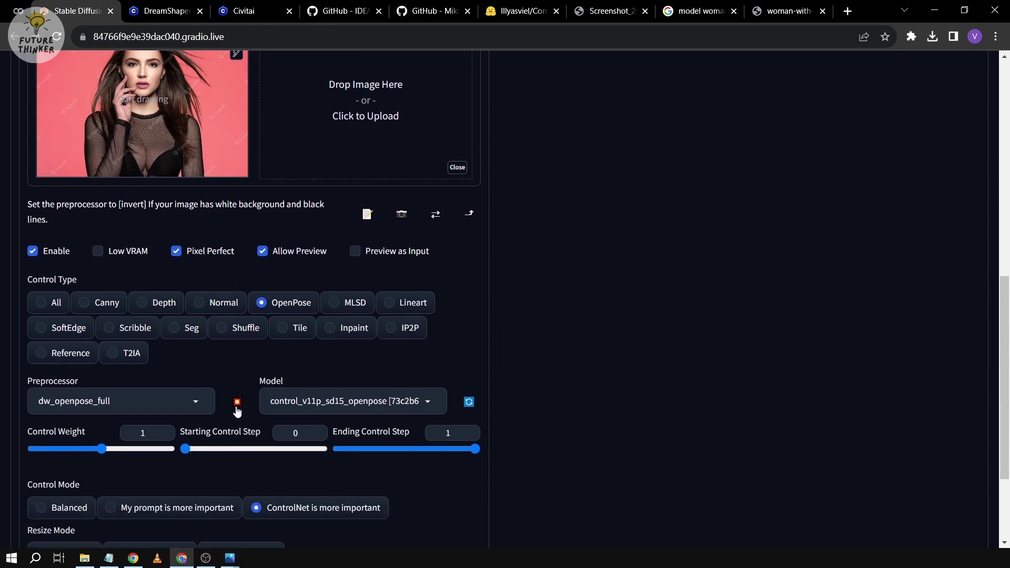
scroll(287, 393, up, 2)
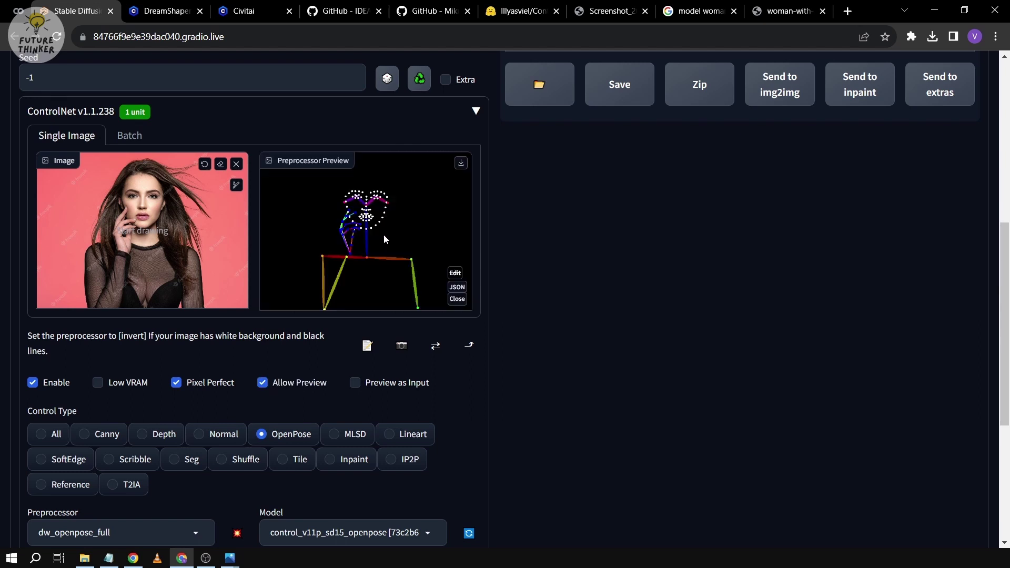
Step: View the dw_openpose_full preview image in its own browser tab, then return to the Stable Diffusion page
right_click(349, 220)
click(379, 226)
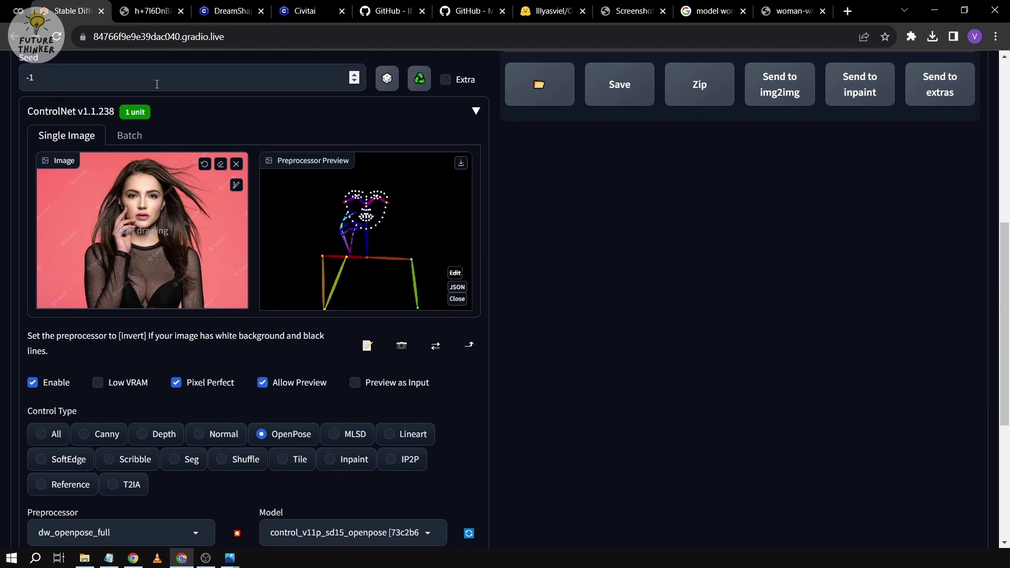
click(150, 11)
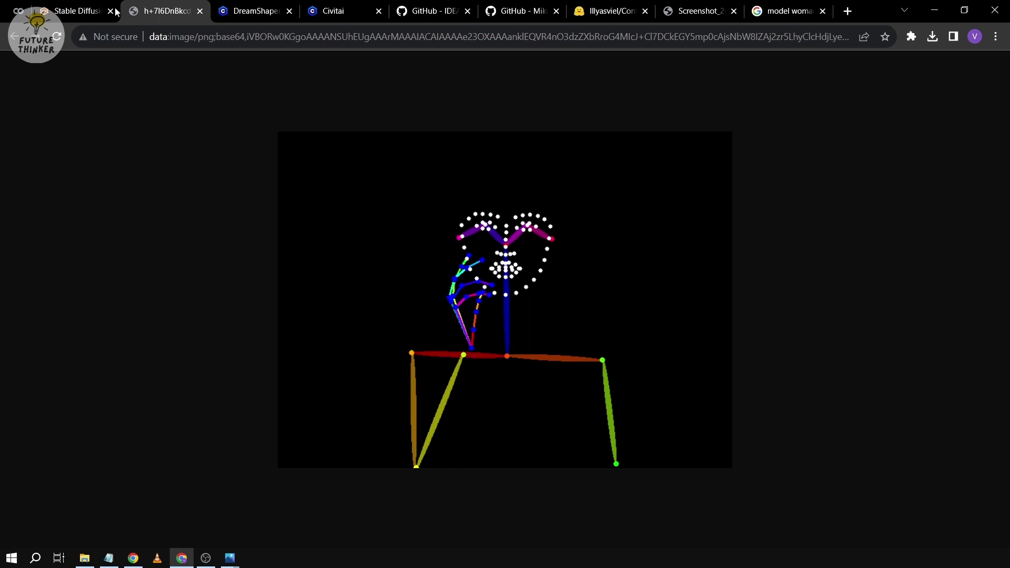
click(116, 10)
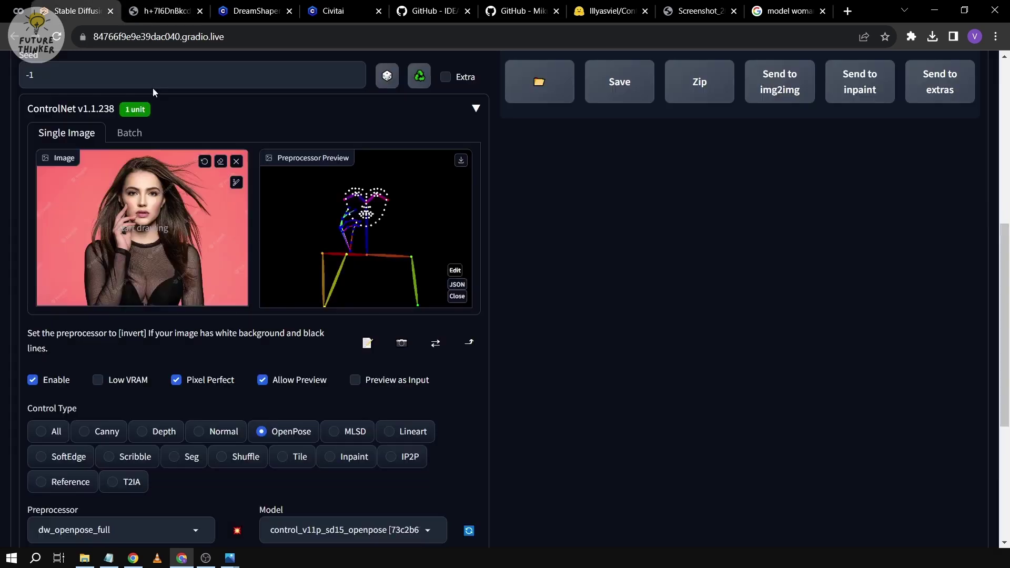
Step: Change the ControlNet preprocessor to openpose_full and generate its pose preview for comparison
scroll(295, 279, up, 3)
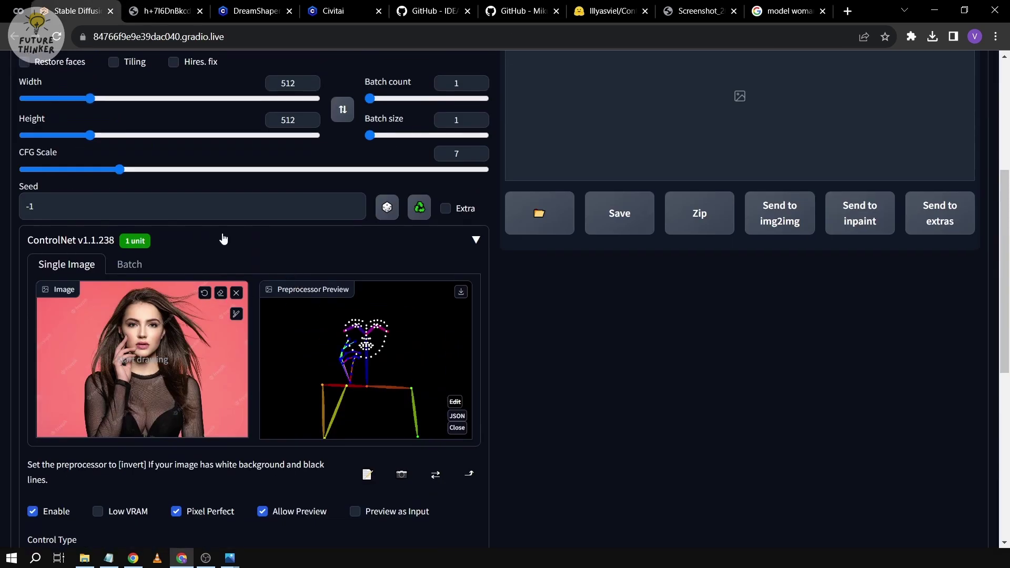
scroll(242, 288, down, 3)
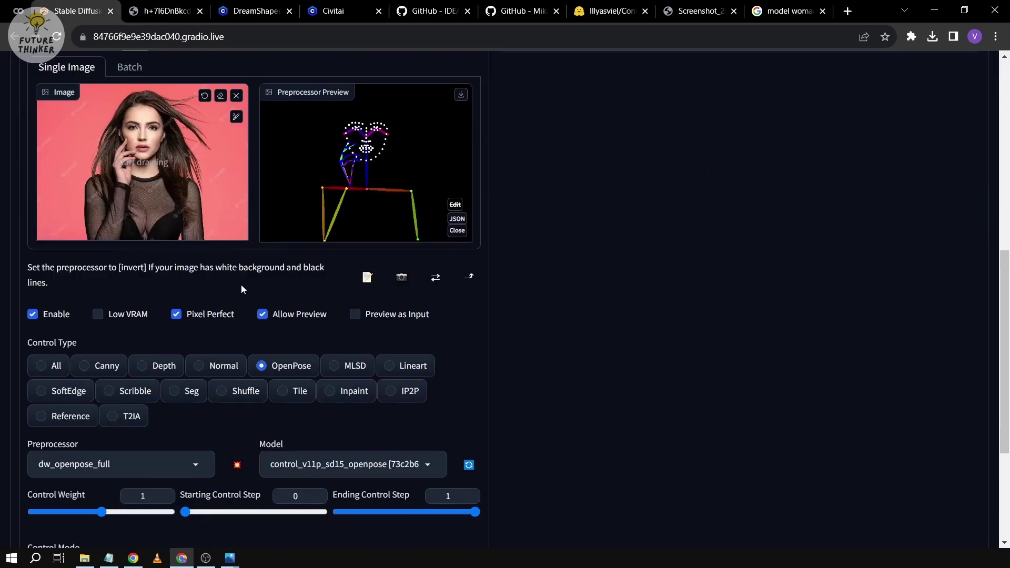
click(151, 468)
click(79, 429)
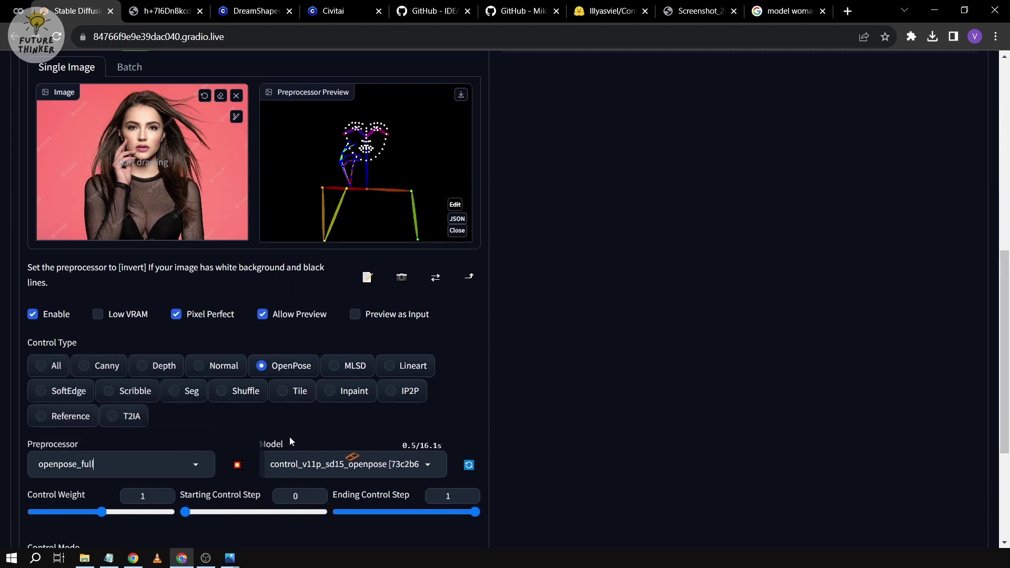
scroll(239, 453, down, 1)
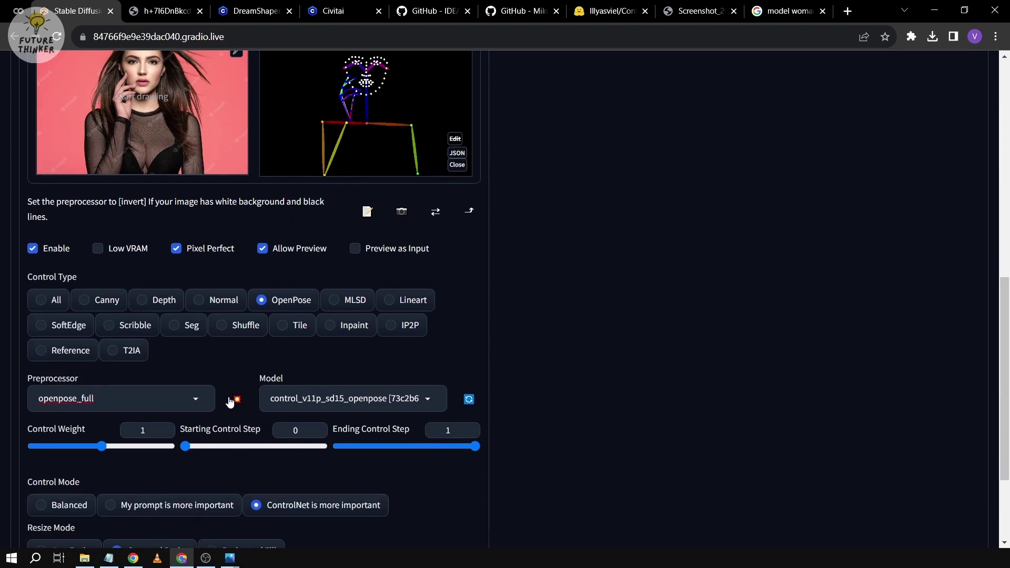
click(237, 402)
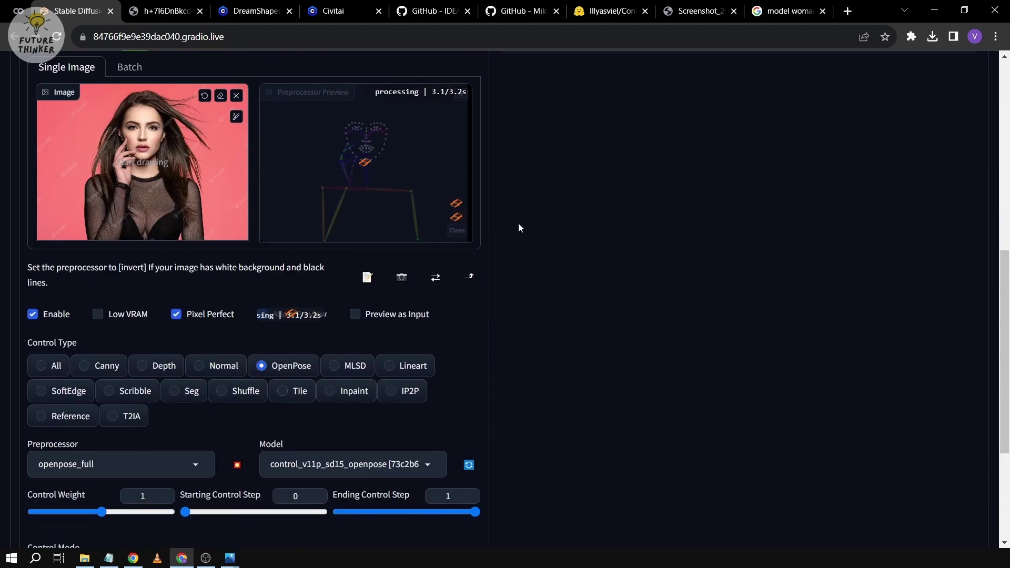
Step: View the openpose_full preview image in its own browser tab
right_click(362, 153)
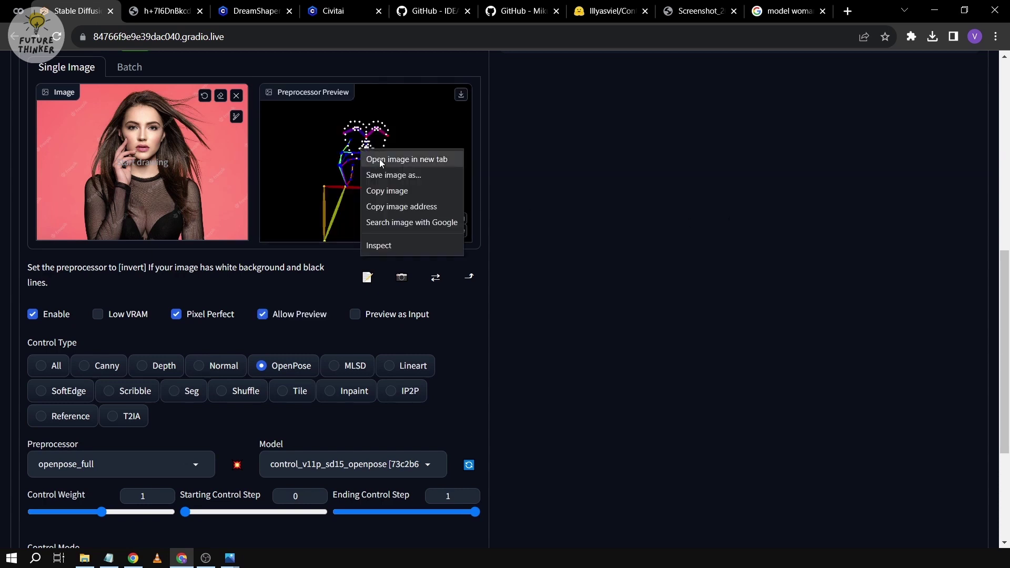
click(380, 159)
click(149, 20)
Step: Enter the query "openpose model github" in the preview image's browser tab, then return to the Stable Diffusion page
click(162, 39)
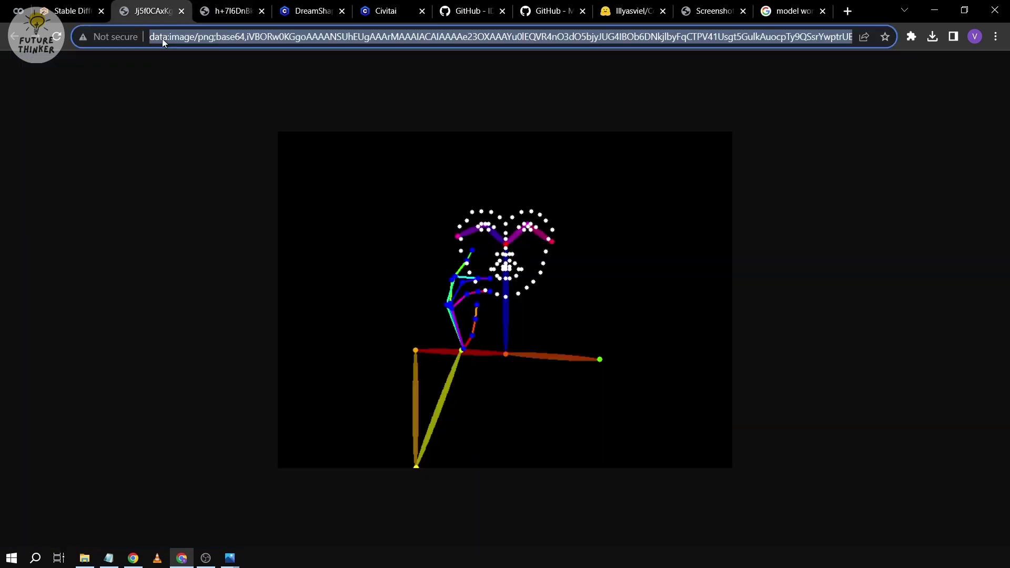
text(oppe)
key(BackSpace)
key(BackSpace)
key(BackSpace)
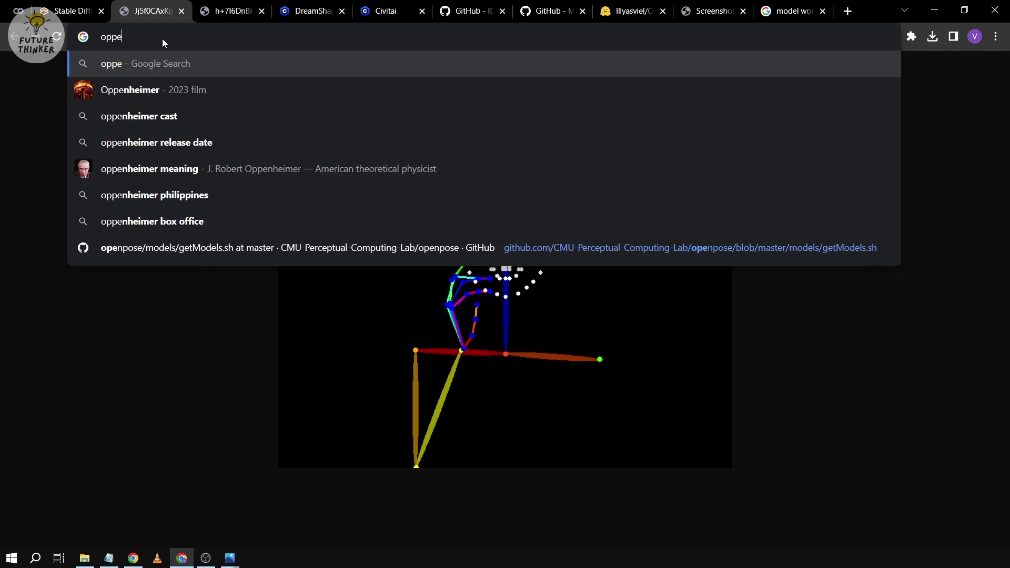
text(enpose)
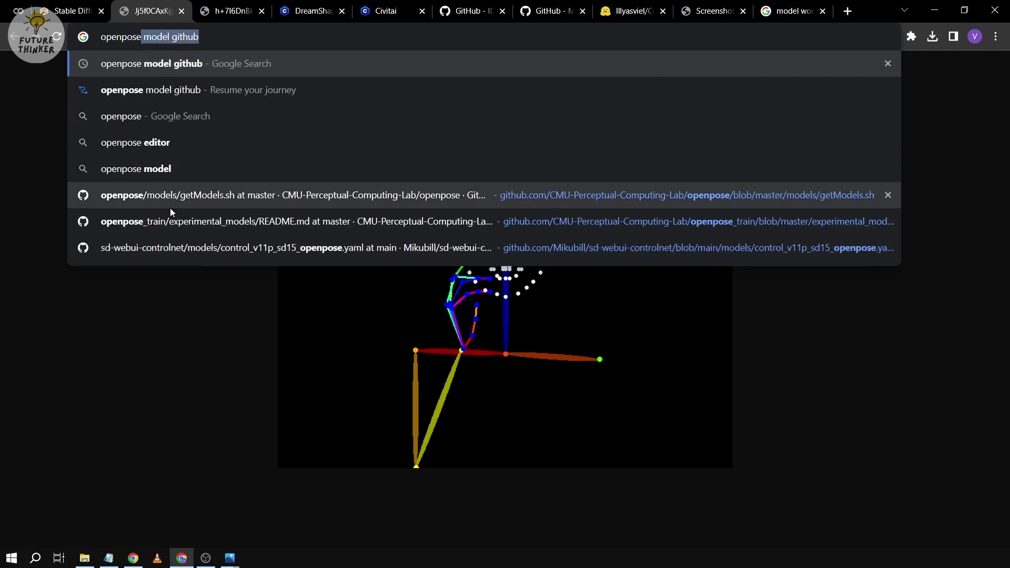
click(113, 68)
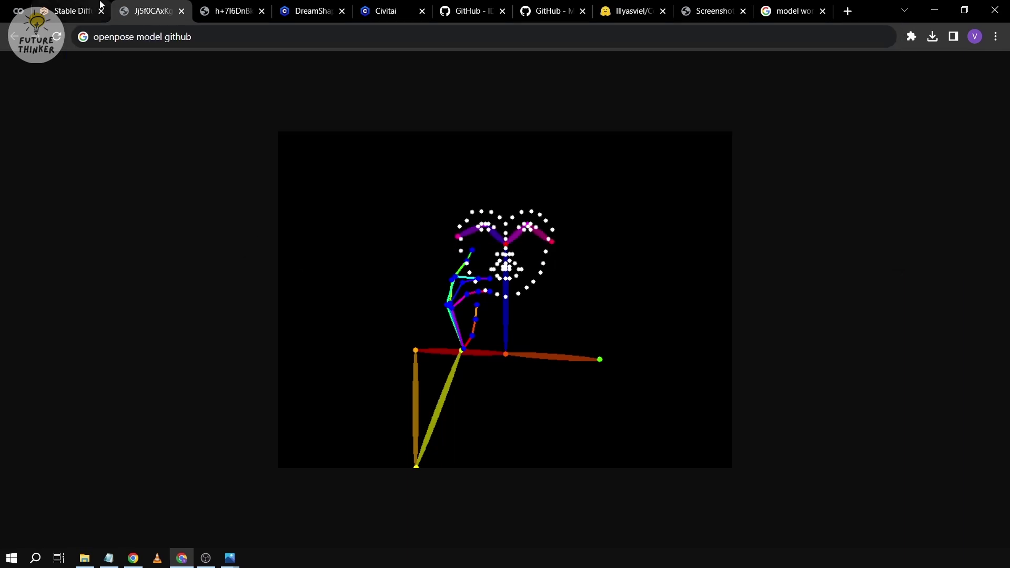
click(81, 5)
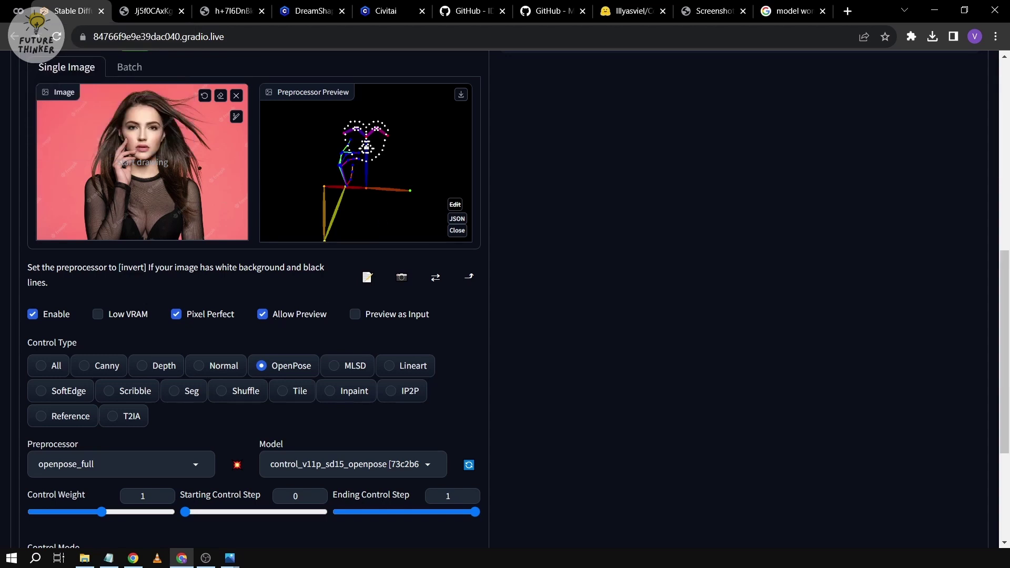
Step: Enter "1 woman" as the txt2img prompt
scroll(226, 234, up, 9)
click(171, 173)
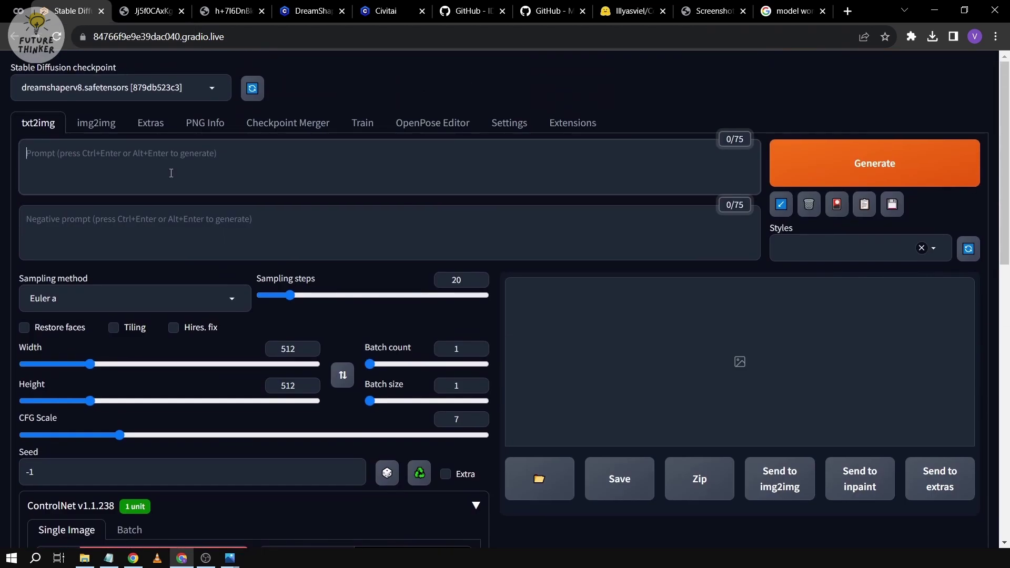
text(1 woman)
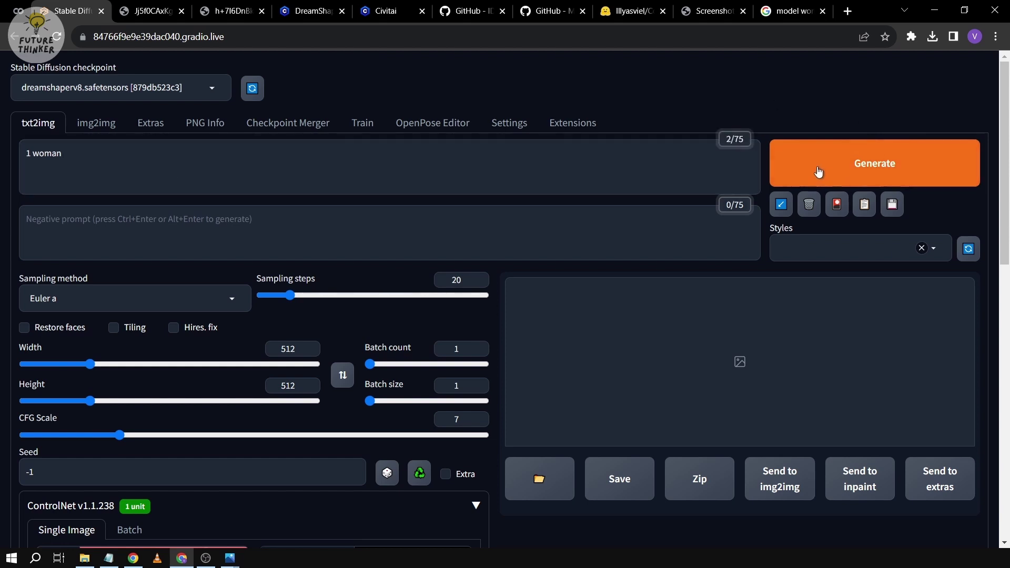
Step: Set the height of the generated image to 768
click(288, 349)
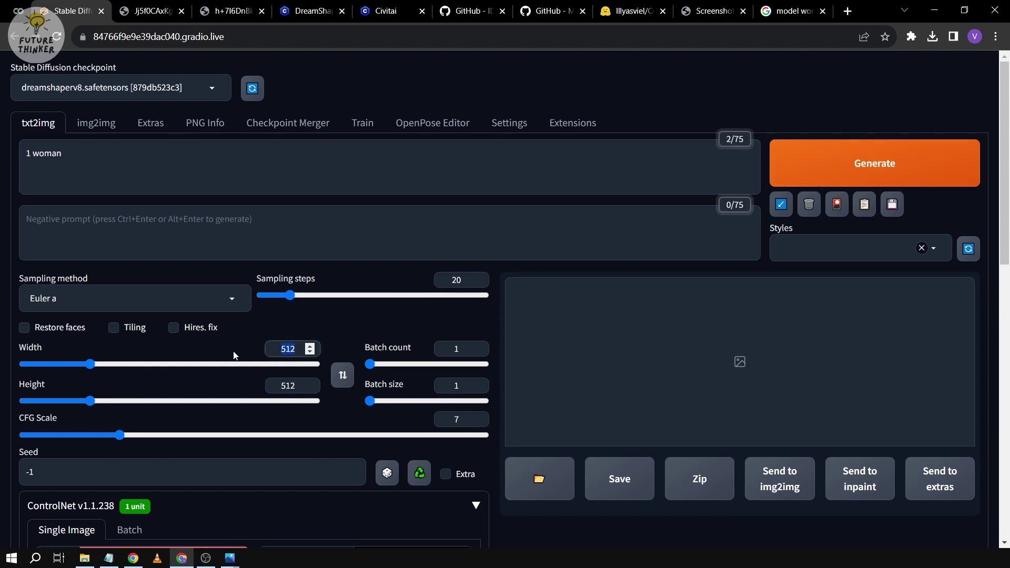
key(Tab)
key(Tab)
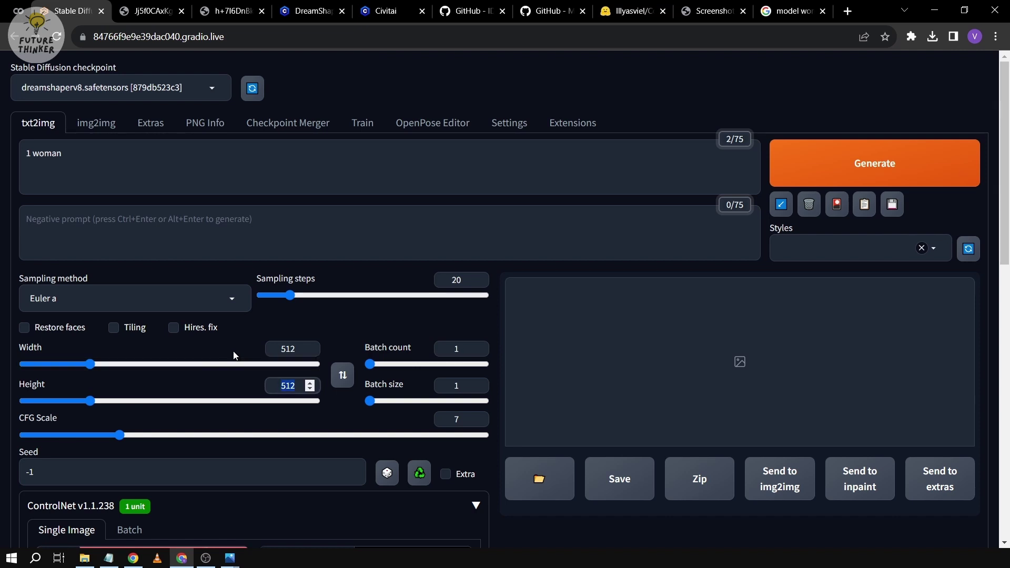
text(768)
double_click(33, 386)
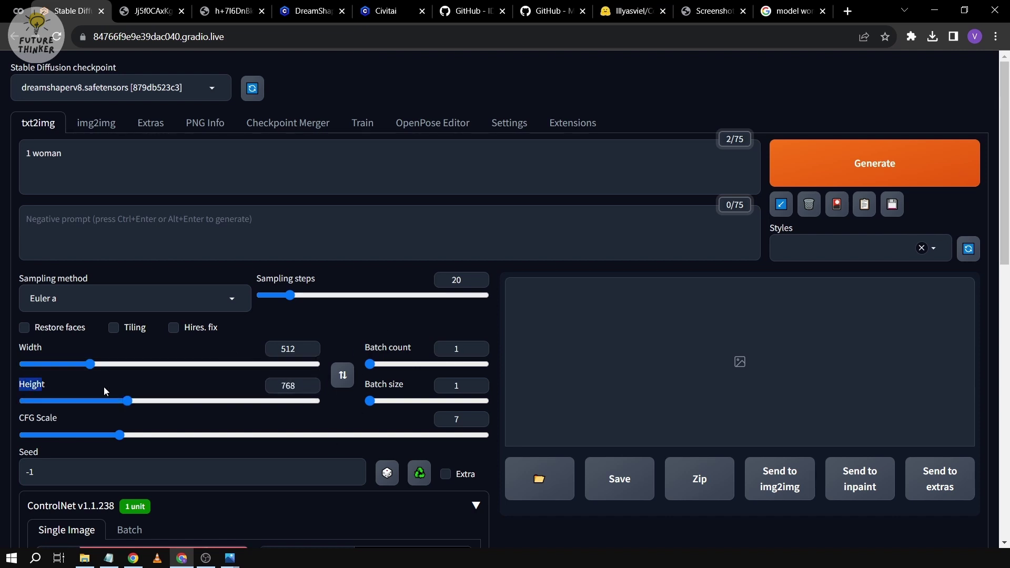
Step: Set the sampling steps to 35 and the sampling method to DPM++ 2M Karras
double_click(274, 391)
click(462, 349)
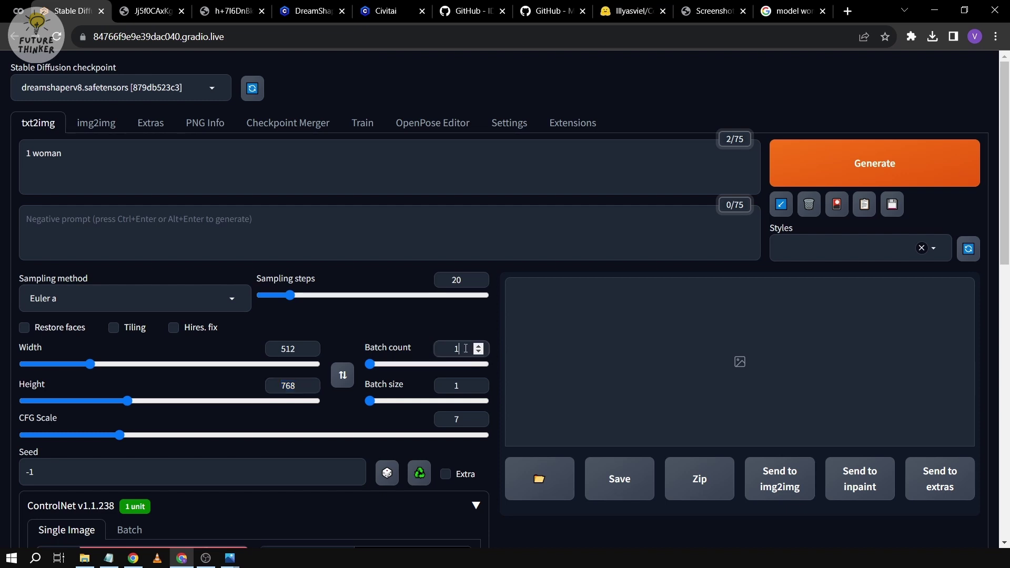
click(465, 419)
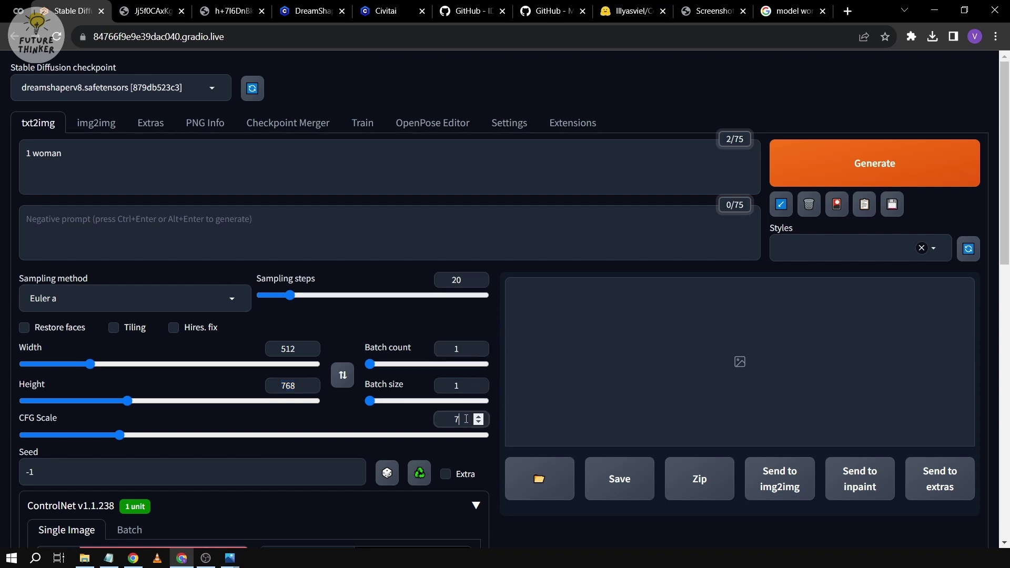
click(459, 279)
text(35)
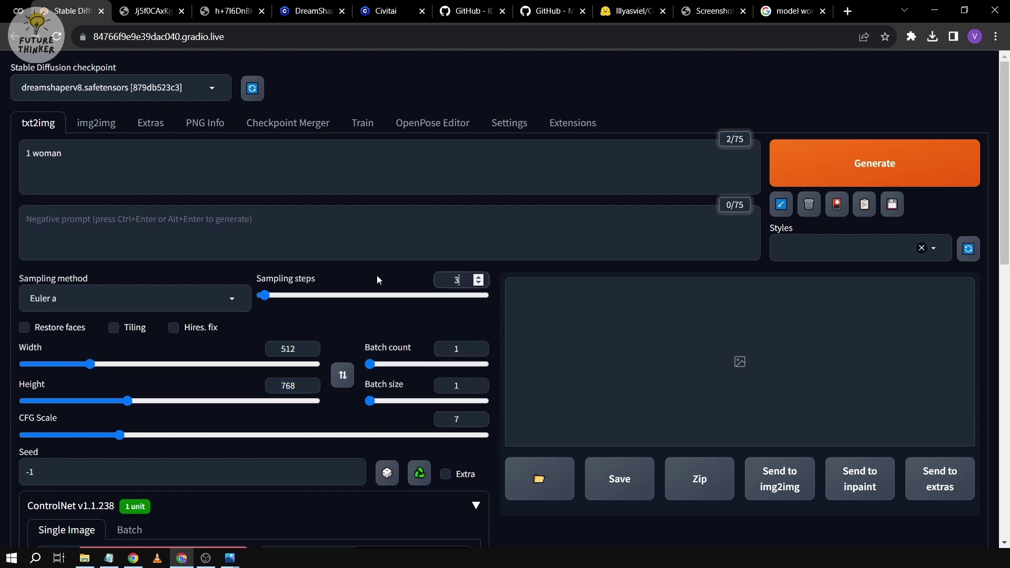
click(214, 299)
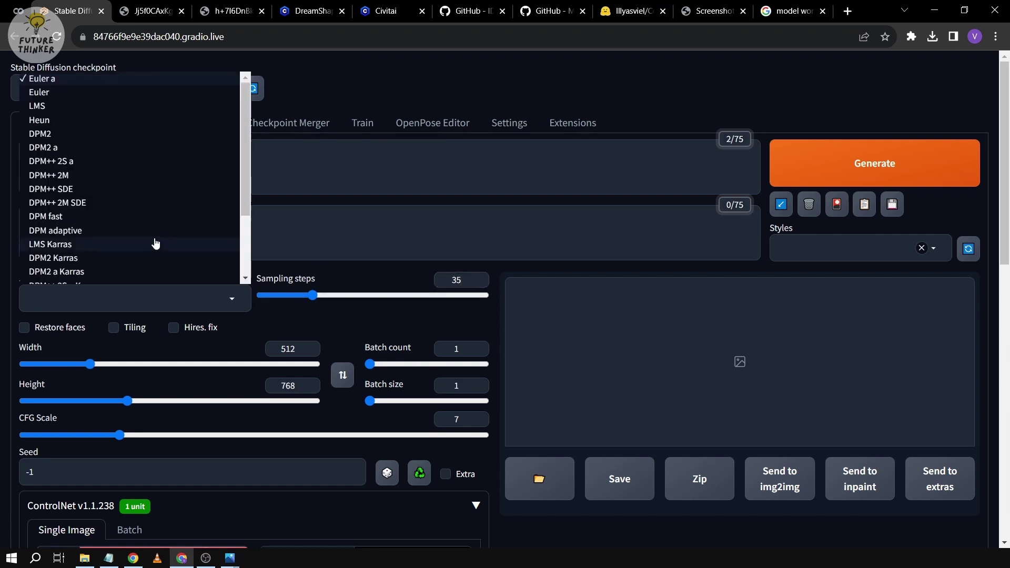
scroll(153, 241, down, 3)
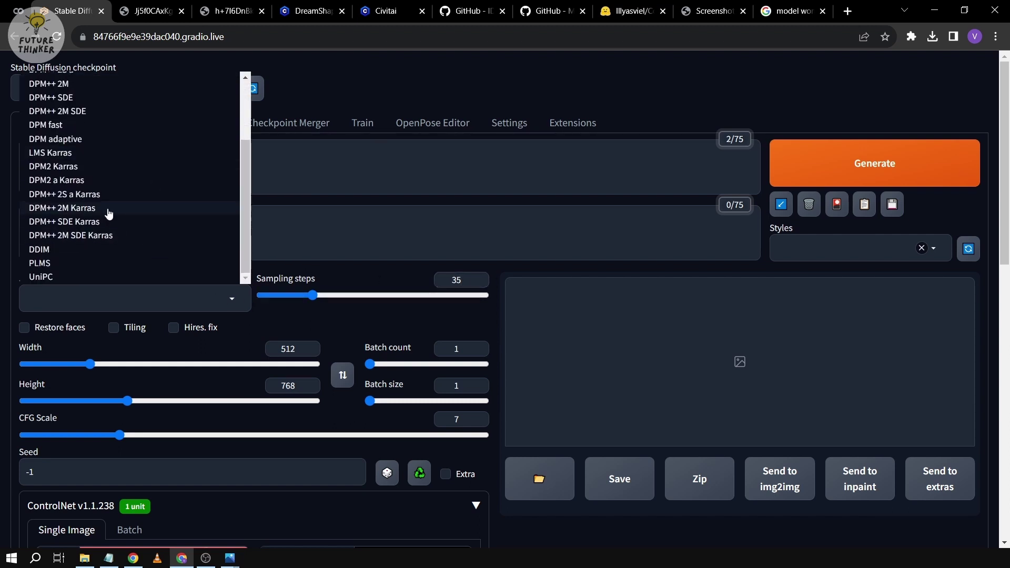
click(107, 210)
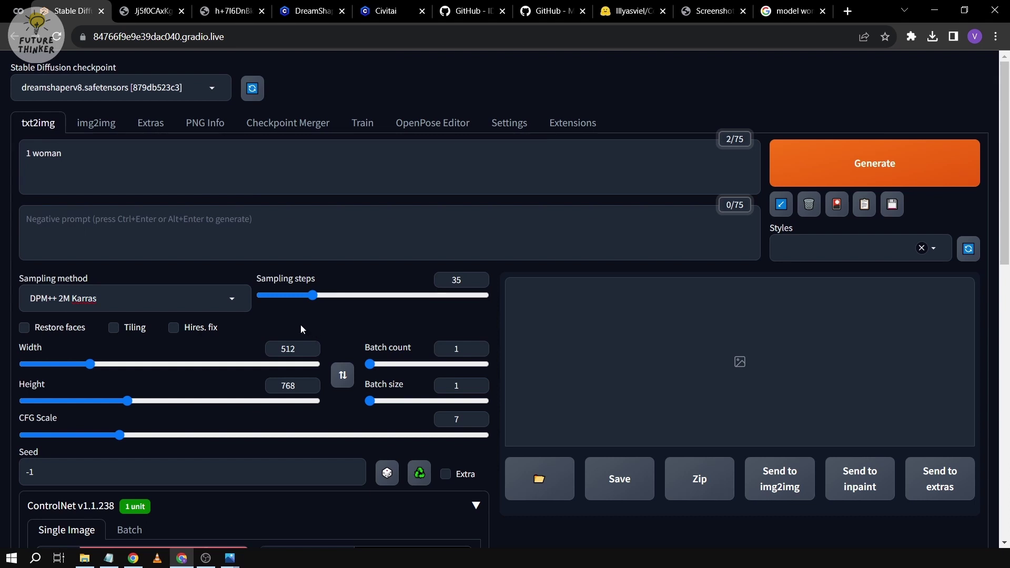
Step: Generate the txt2img image, enlarge the result to inspect it, and return to the gallery
click(794, 163)
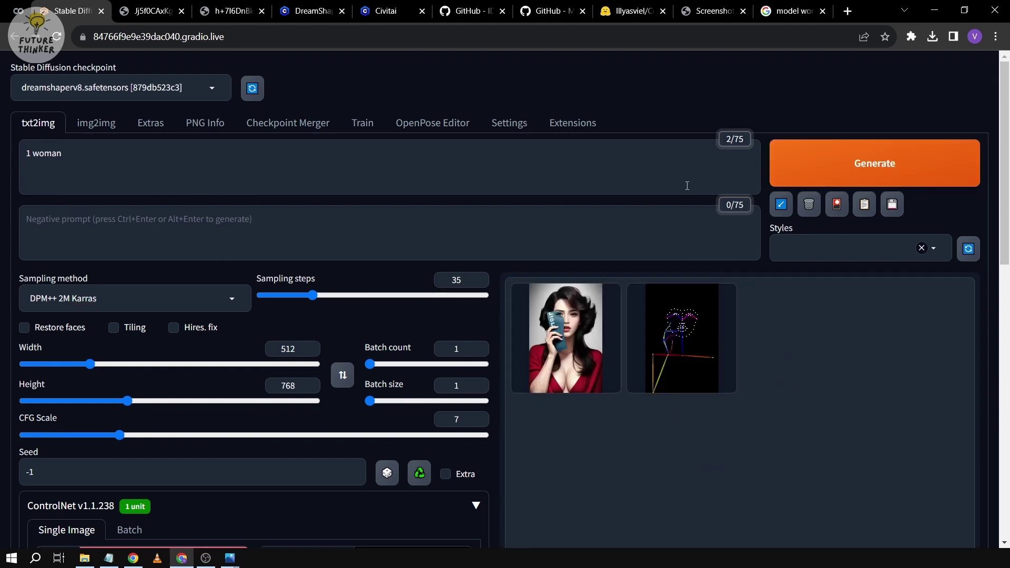
click(614, 332)
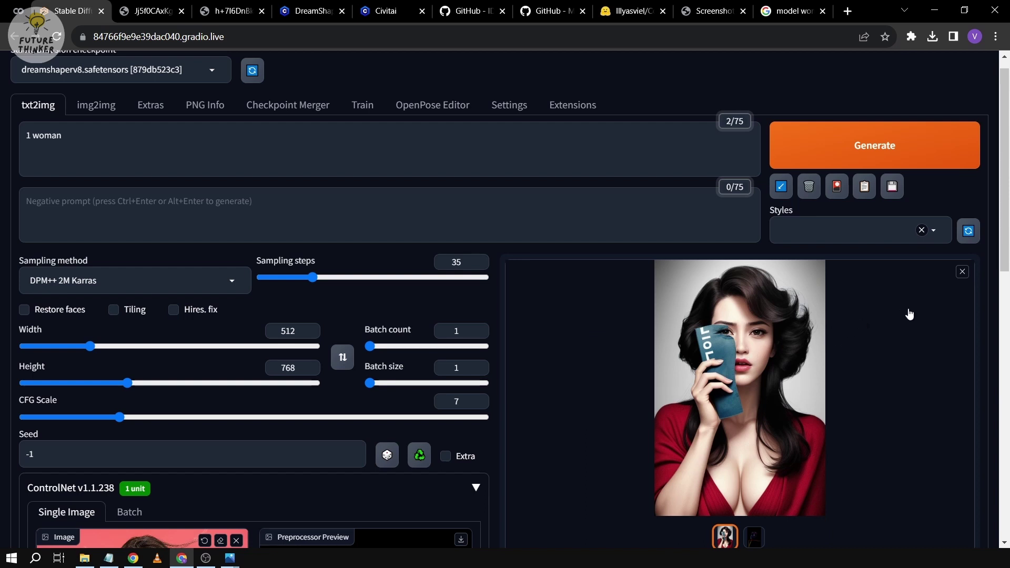
click(962, 272)
Step: Set the CFG scale to 5 and generate the image again
scroll(311, 316, down, 2)
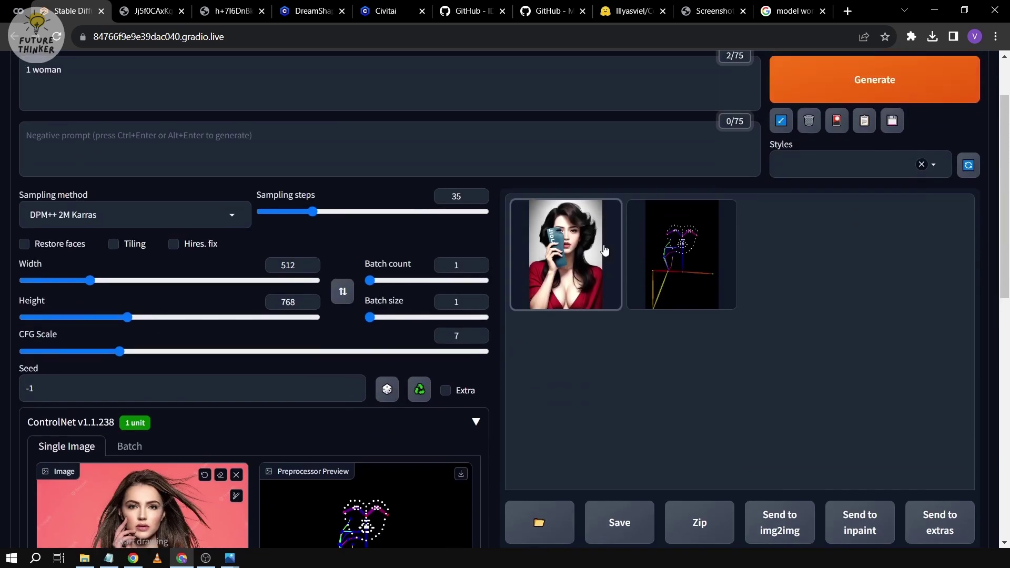
click(479, 338)
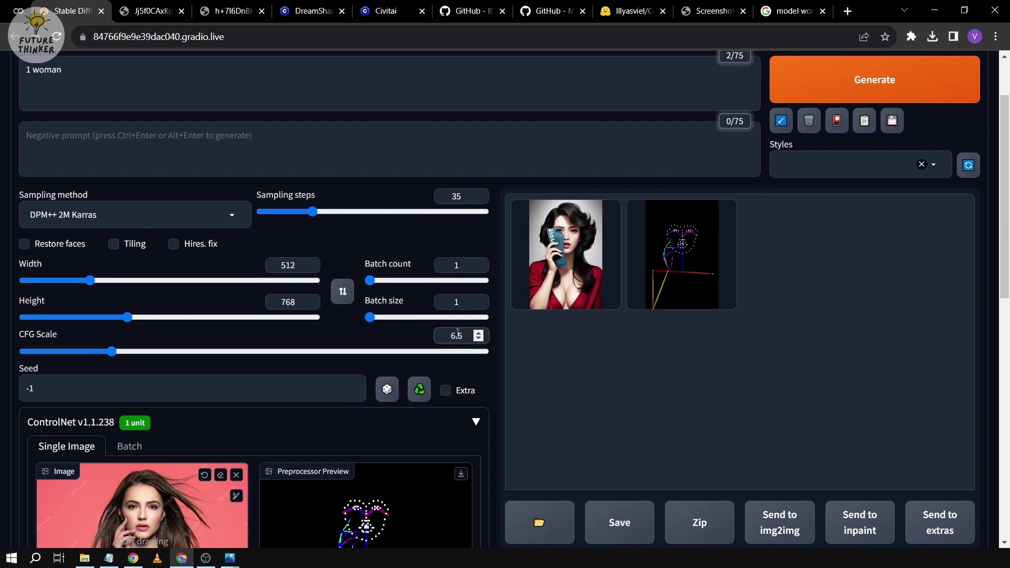
click(479, 339)
click(478, 339)
click(479, 338)
scroll(284, 314, down, 1)
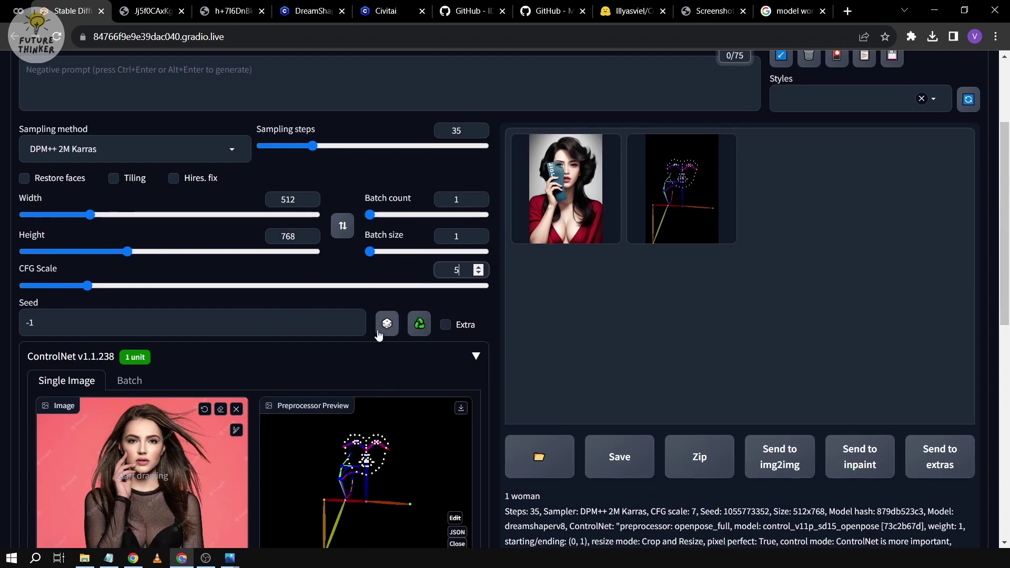
scroll(333, 324, up, 1)
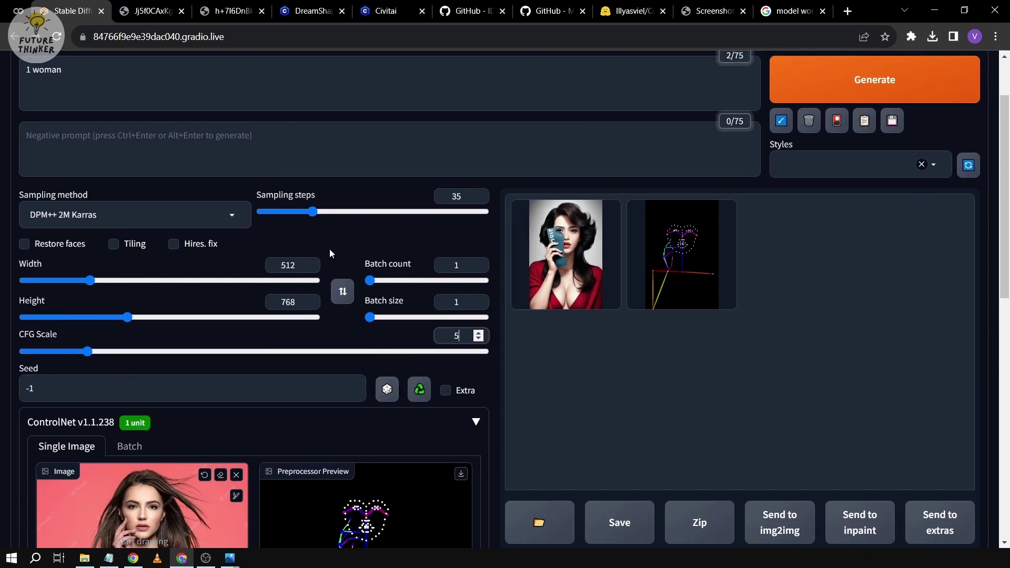
scroll(329, 248, up, 2)
click(835, 169)
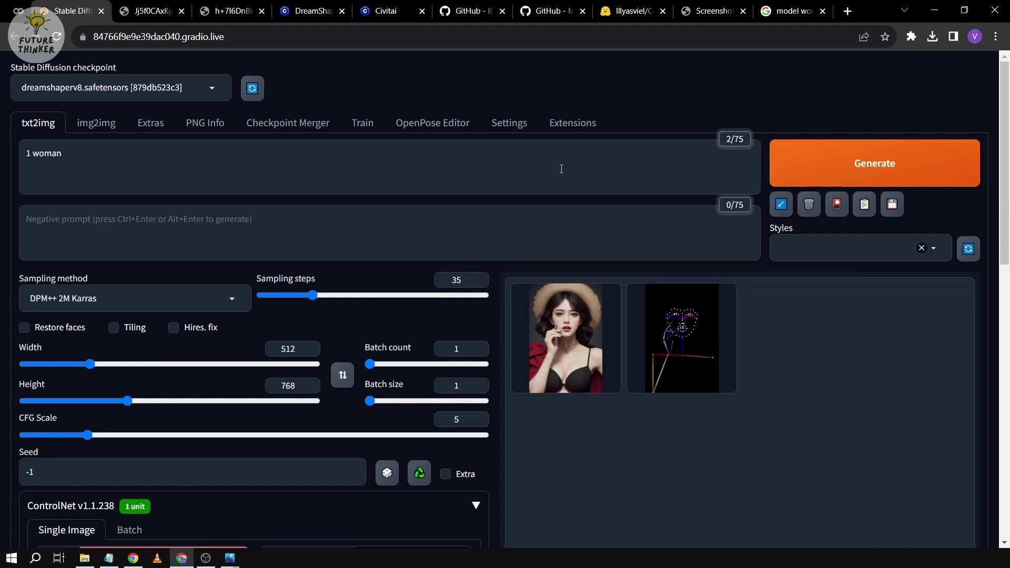
Step: Enlarge the newly generated image and view it in its own browser tab
click(560, 334)
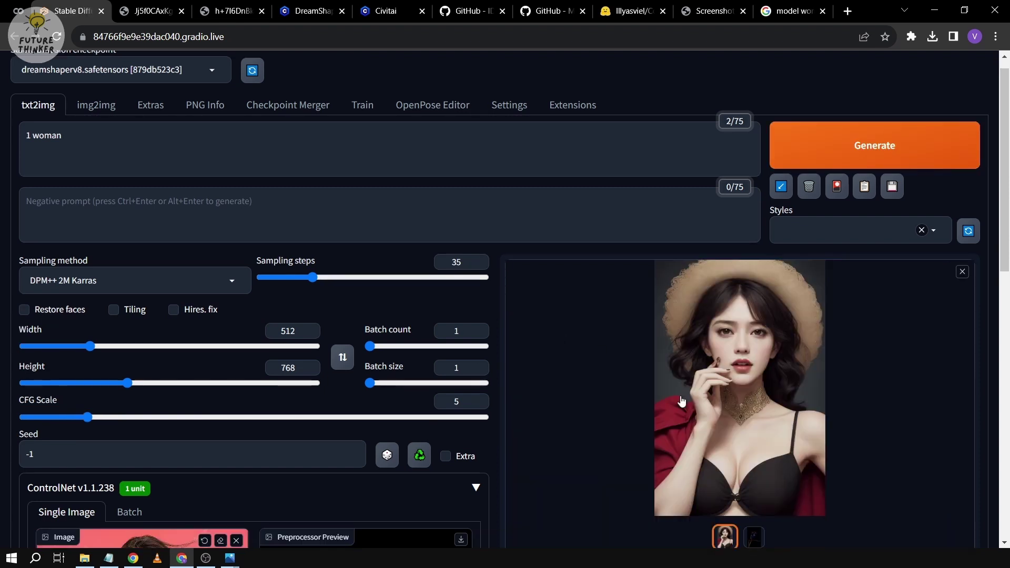
scroll(28, 464, down, 4)
right_click(742, 149)
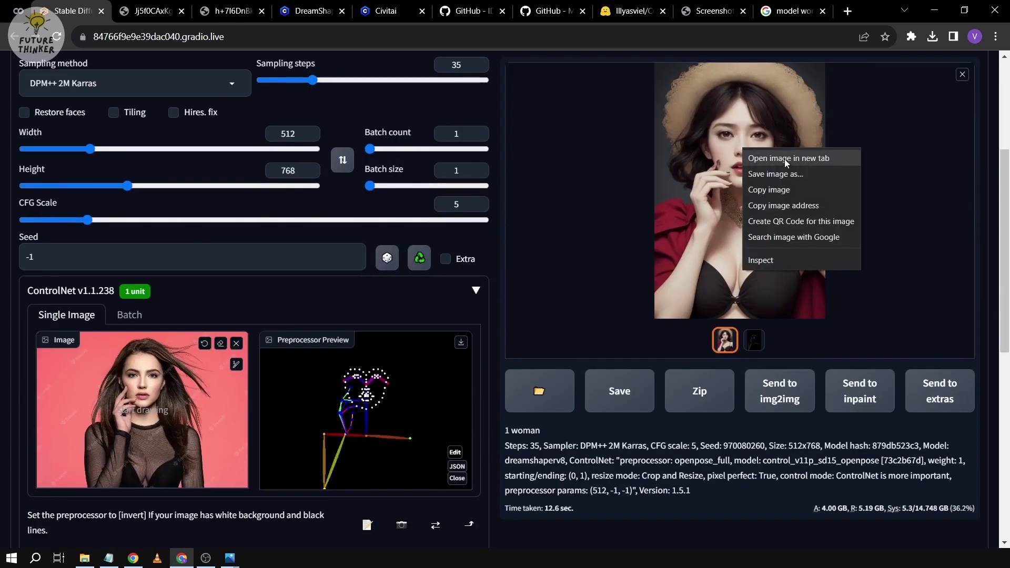
key(Escape)
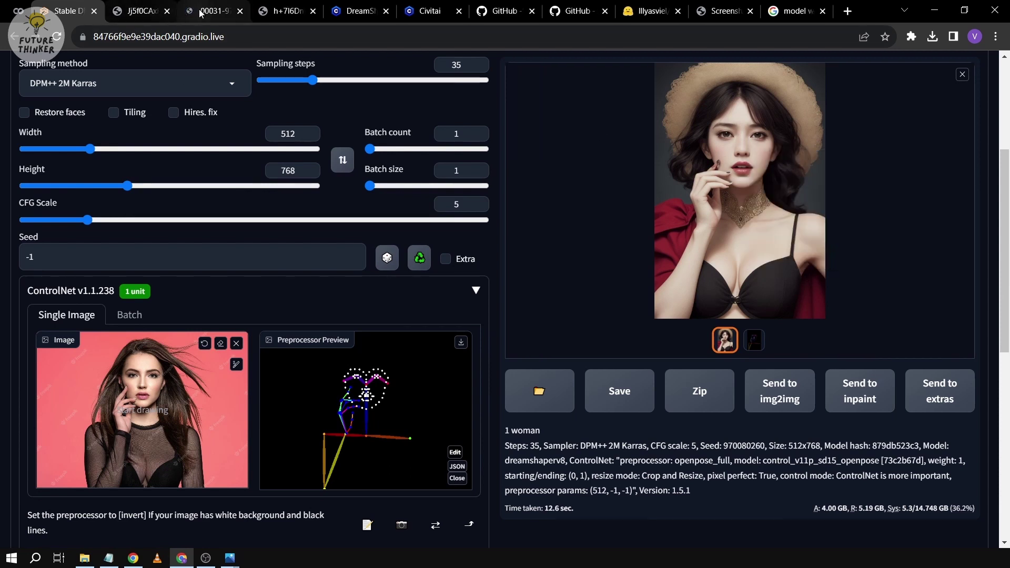
click(213, 10)
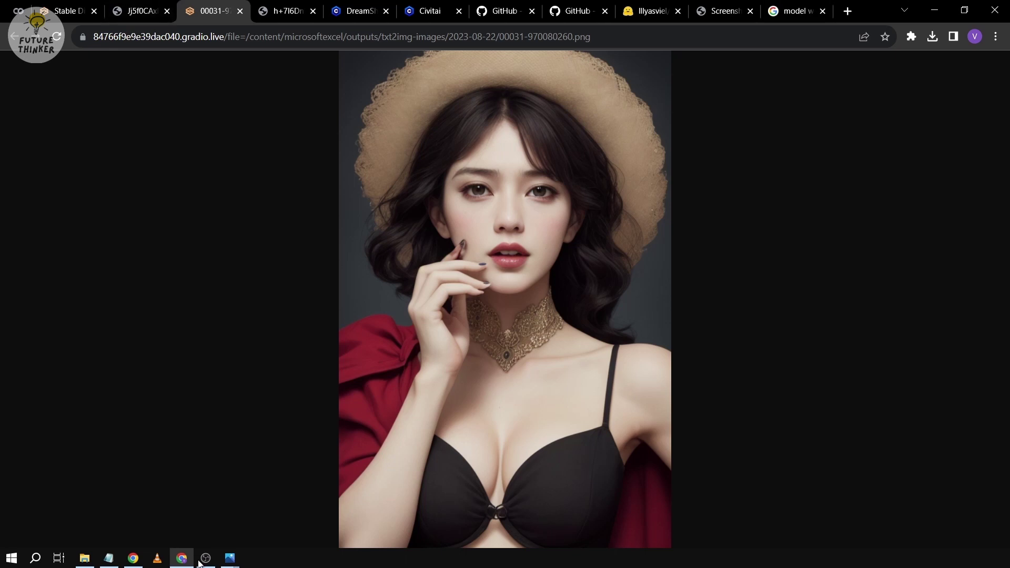
Step: Open the Freepik reference photo from the "model woman" image results in a new tab and place it before the generated image's tab
mouse_move(177, 558)
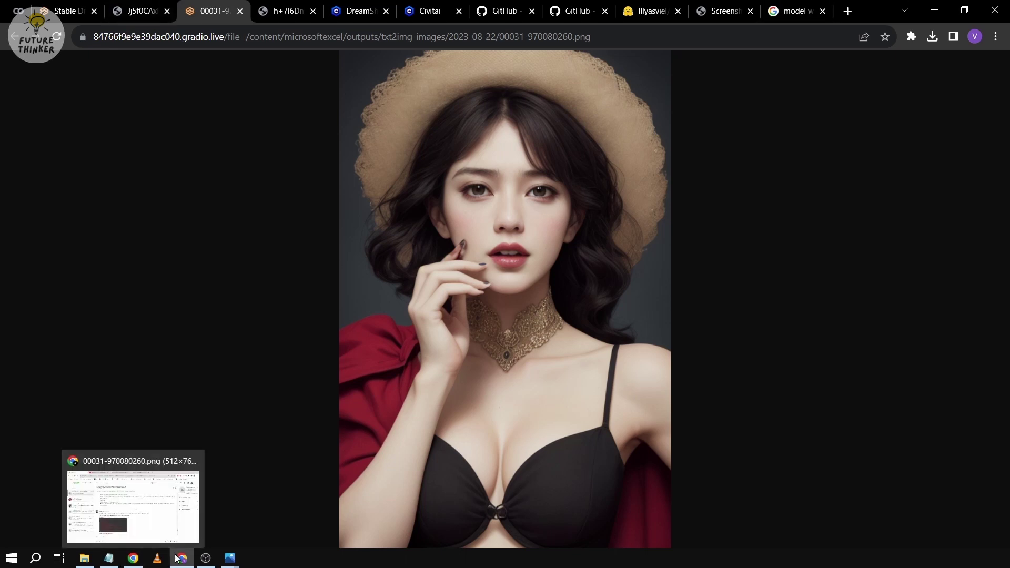
click(723, 5)
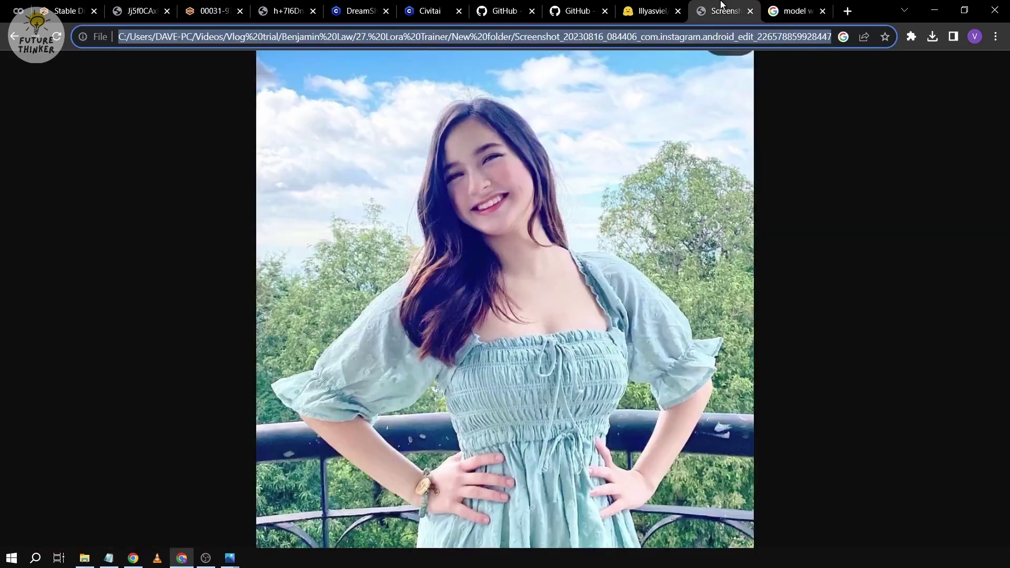
click(795, 11)
right_click(704, 276)
click(748, 431)
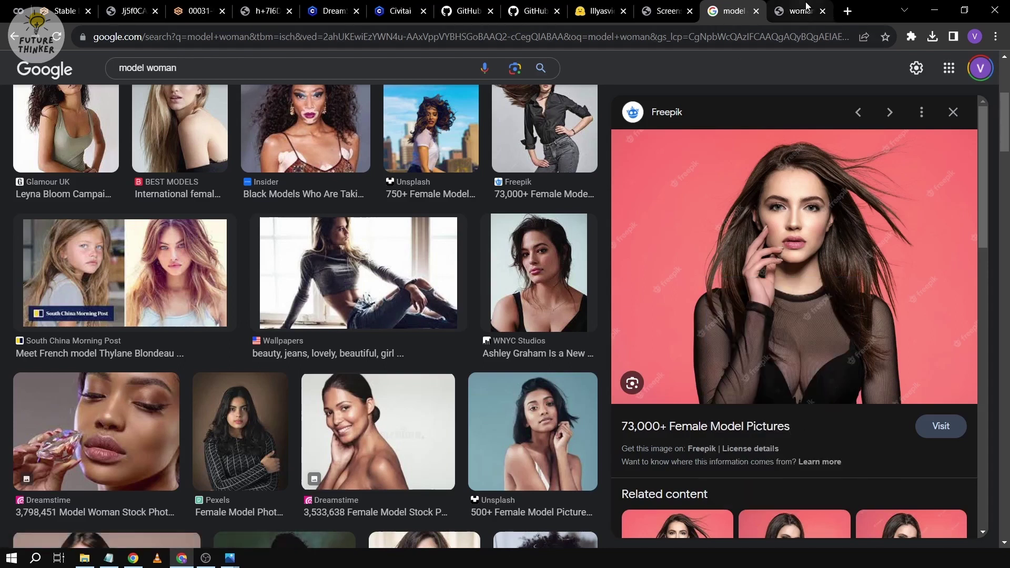
drag(807, 7, 199, 9)
Step: Compare the hand and face pose in the reference photo with the generated image, magnifying both
click(453, 253)
click(537, 246)
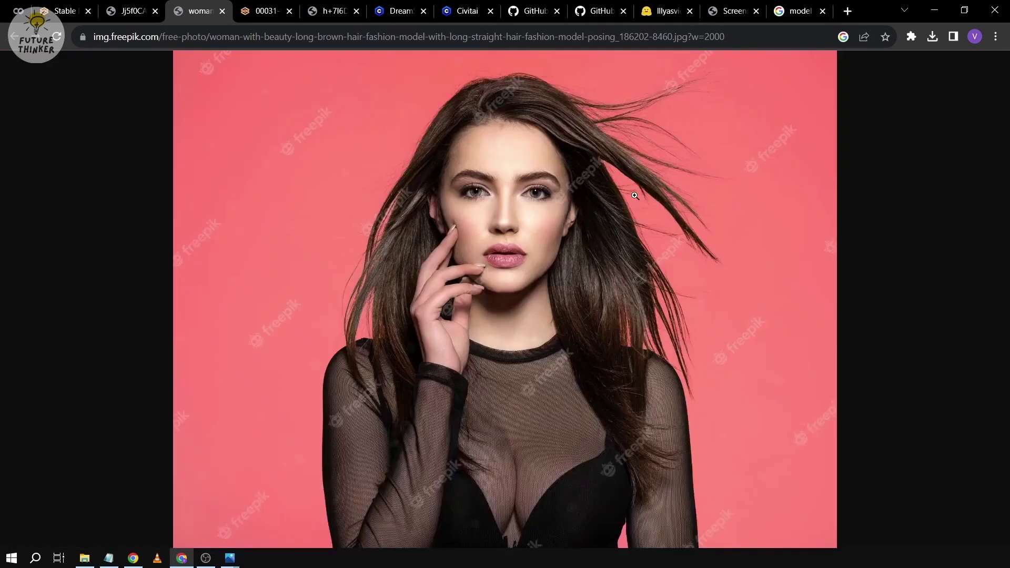
click(635, 196)
scroll(584, 231, down, 3)
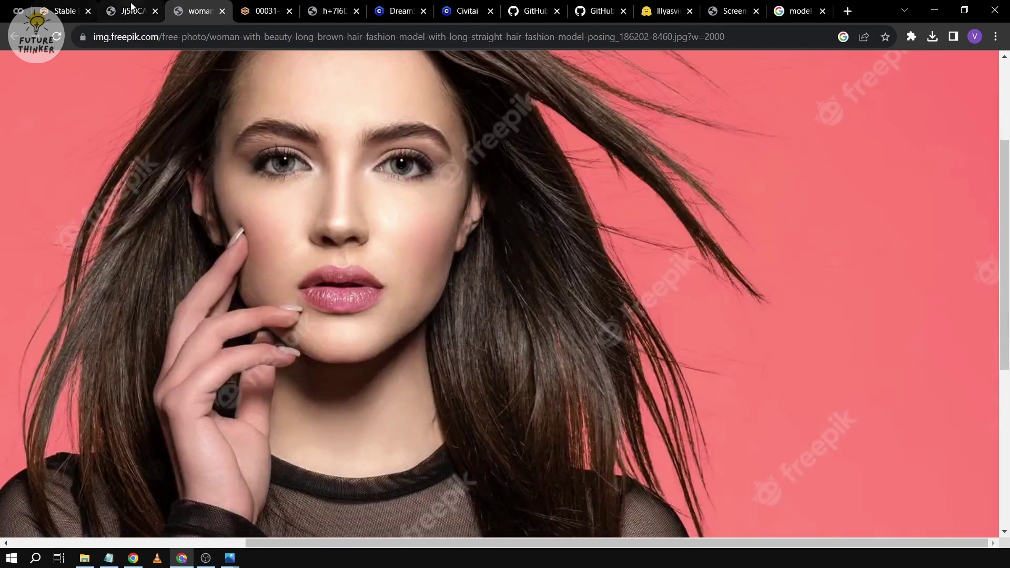
click(132, 7)
click(197, 10)
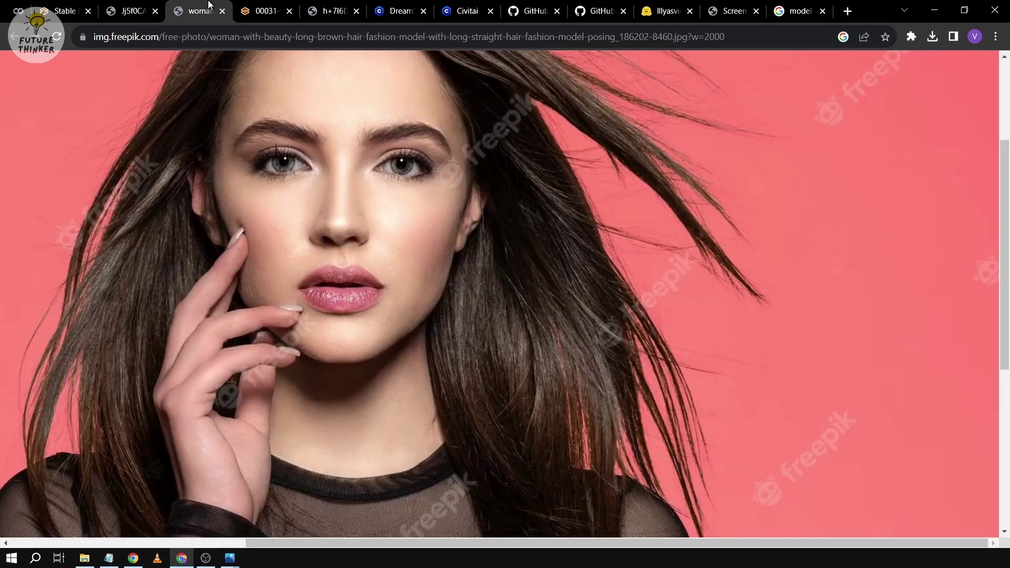
click(246, 5)
key(ctrl+plus)
key(ctrl+plus)
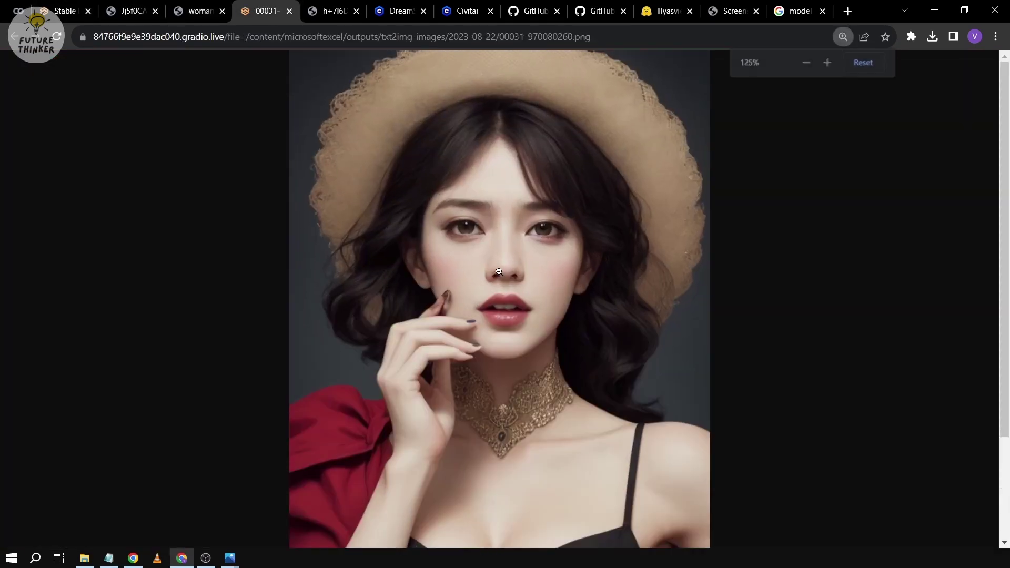
key(ctrl+minus)
key(ctrl+minus)
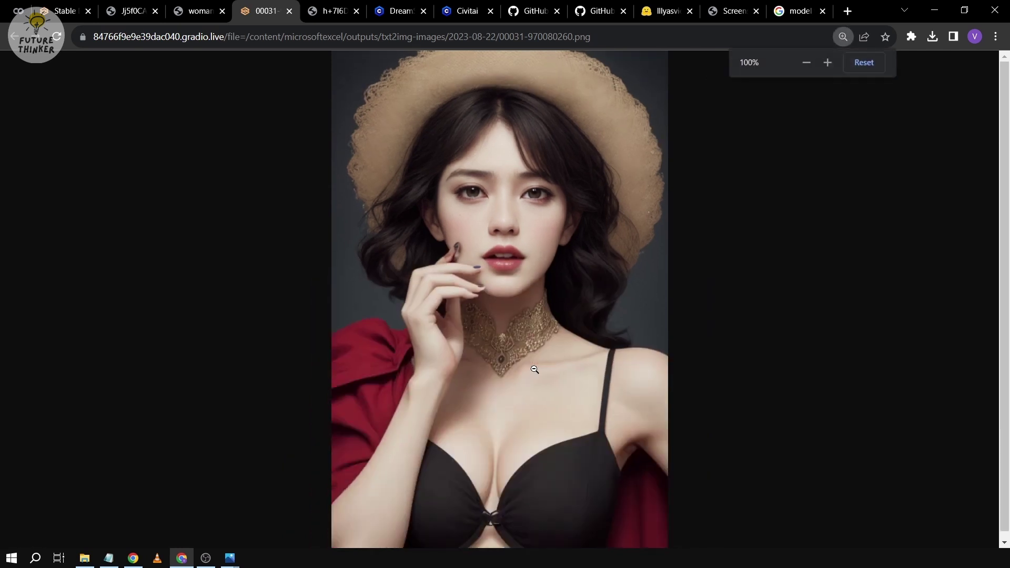
click(197, 9)
click(363, 287)
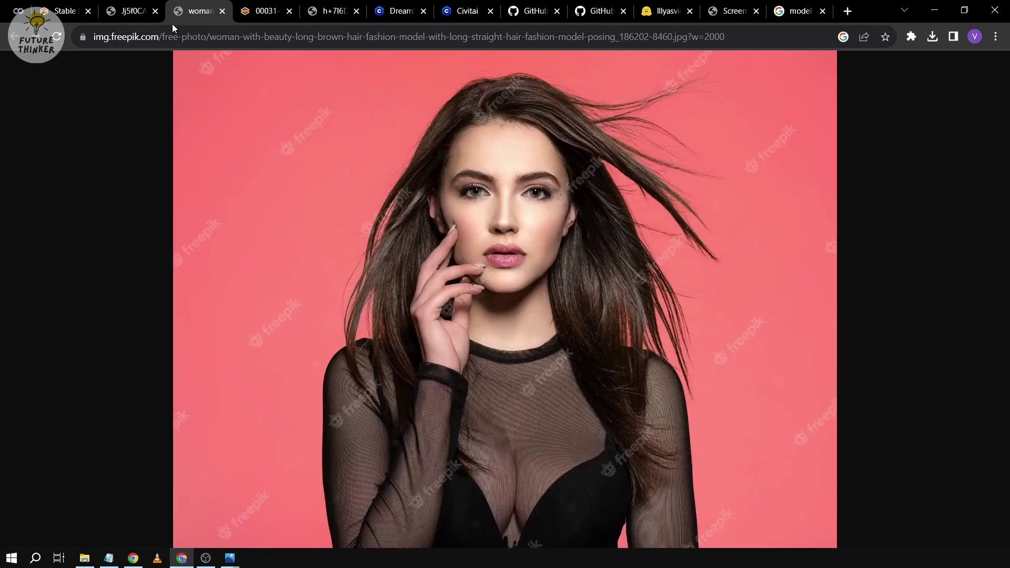
Step: Return to the Stable Diffusion page and set the ControlNet preprocessor to dw_openpose_full
click(63, 10)
scroll(138, 410, down, 5)
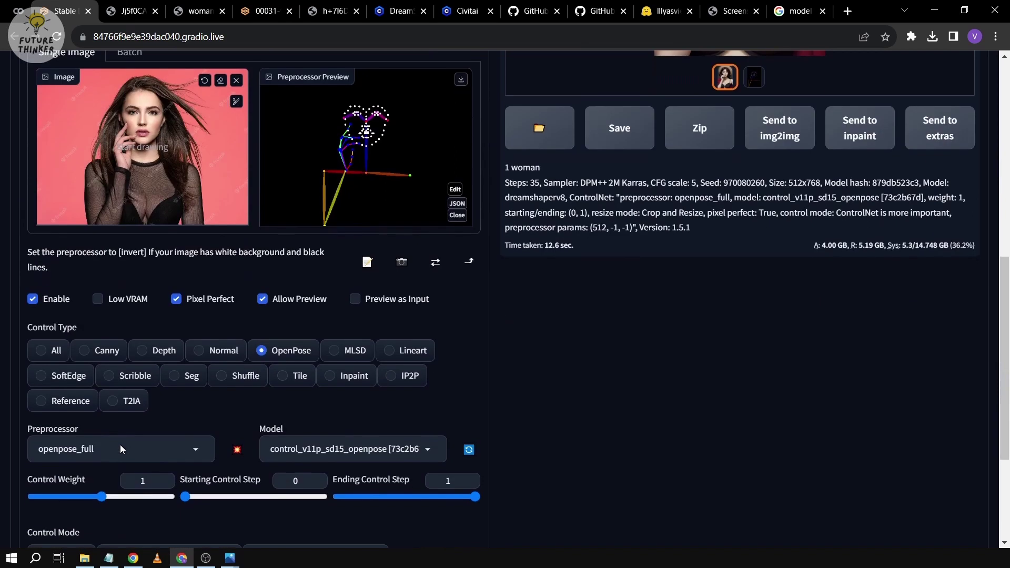
click(120, 447)
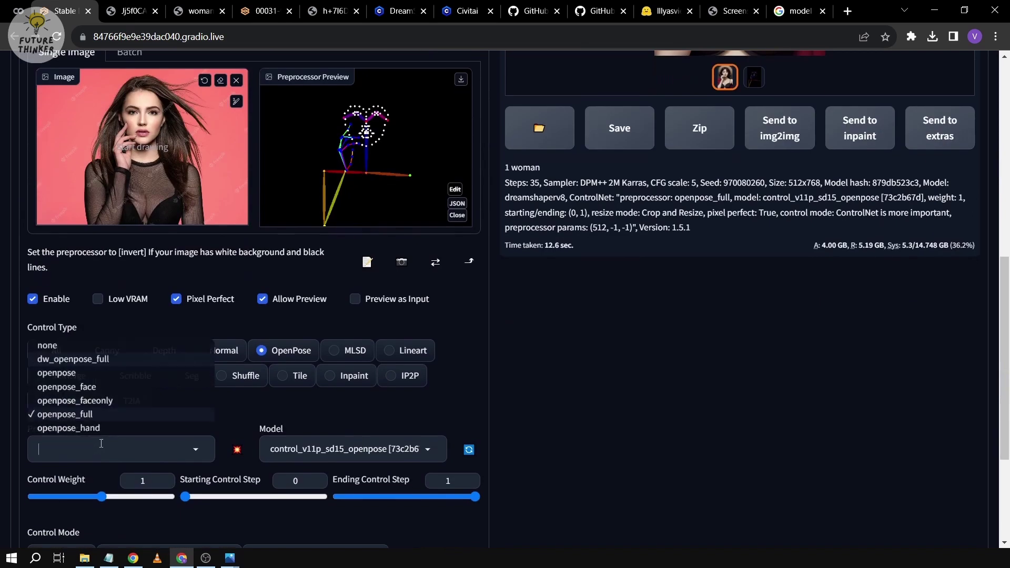
click(84, 357)
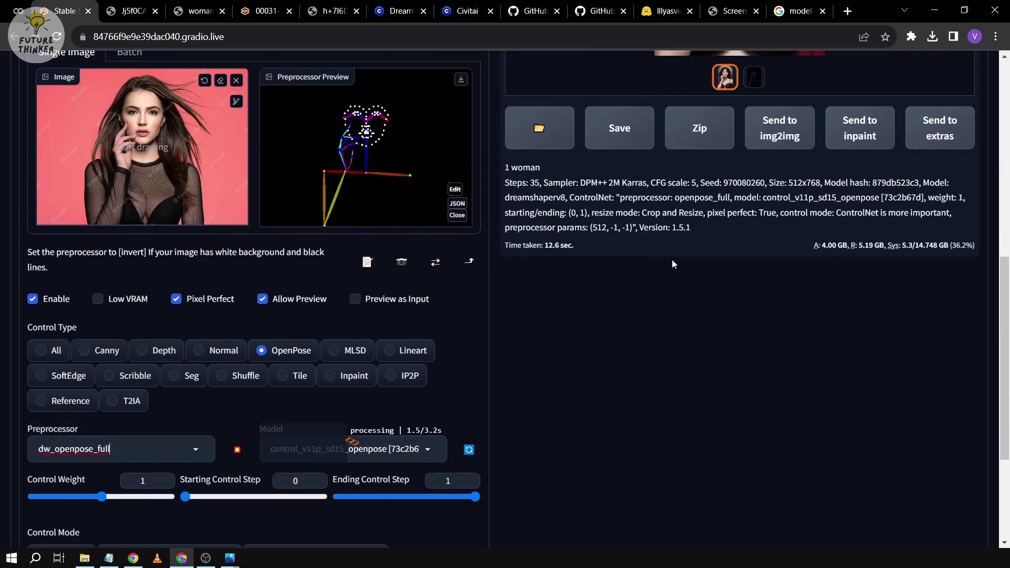
Step: Copy the last image's seed from its generation details and run the dw_openpose_full preprocessor preview
double_click(728, 182)
key(ctrl+c)
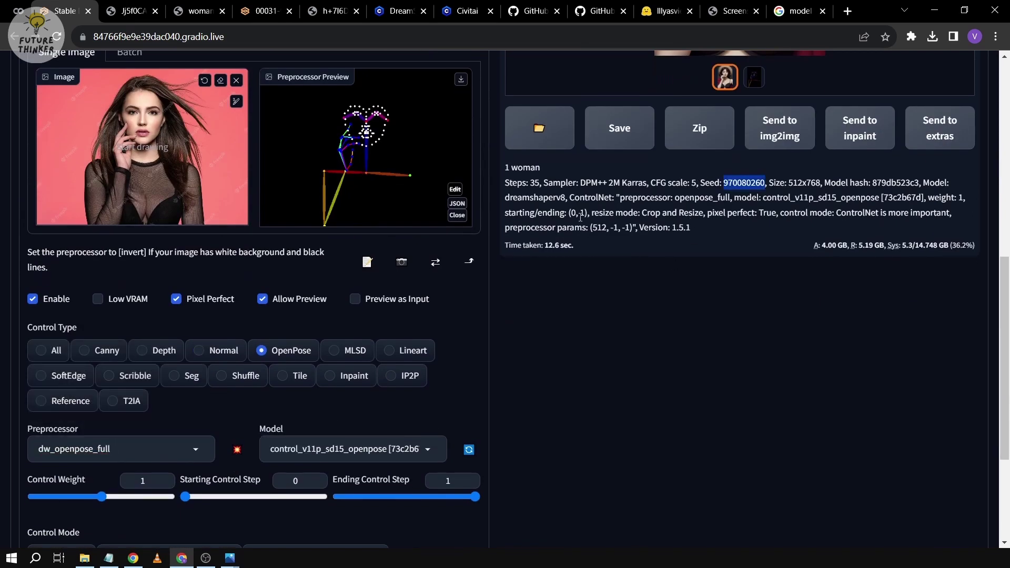
click(237, 450)
scroll(234, 416, up, 1)
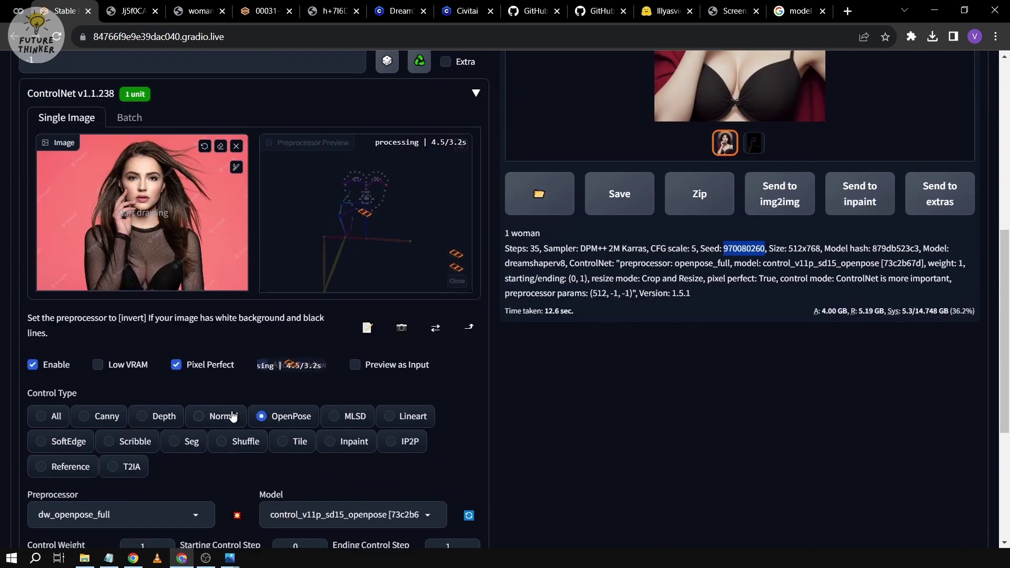
scroll(182, 205, up, 2)
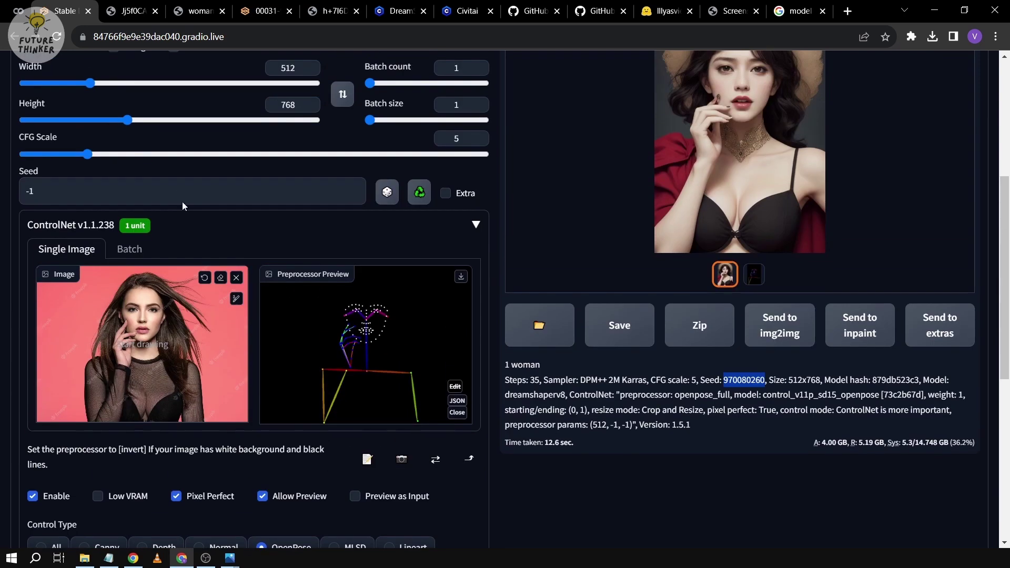
Step: Set the seed to 970080260 and start generating the image
click(158, 194)
key(ctrl+a)
key(ctrl+v)
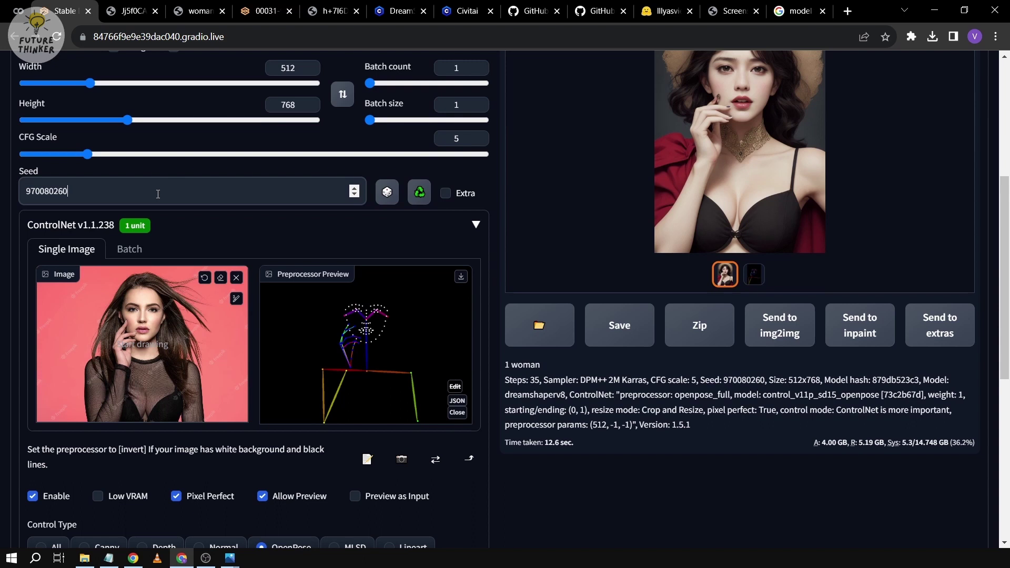
click(184, 169)
scroll(184, 170, up, 5)
click(836, 168)
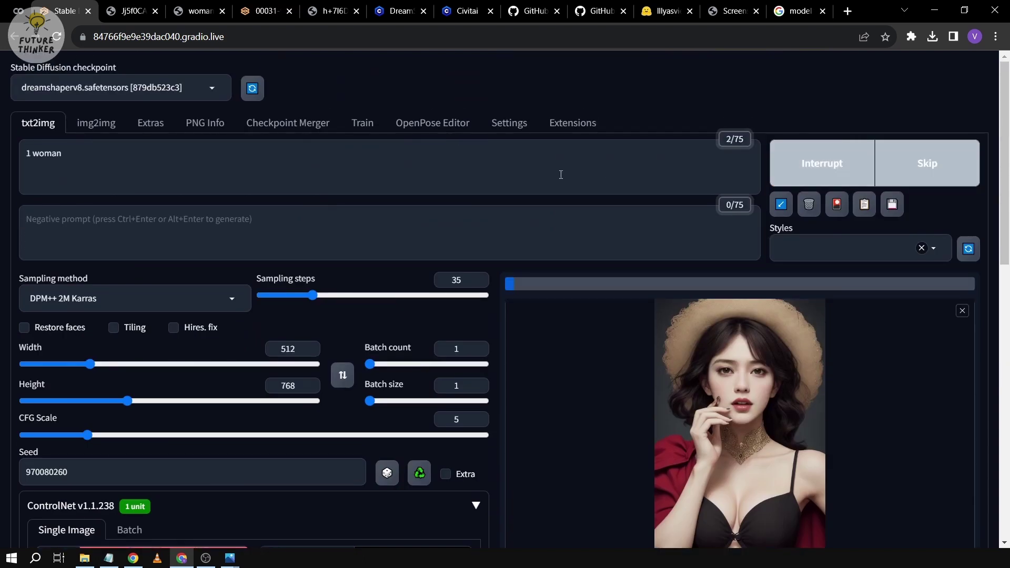
Step: Enable the Extra seed options
click(445, 474)
scroll(435, 479, down, 2)
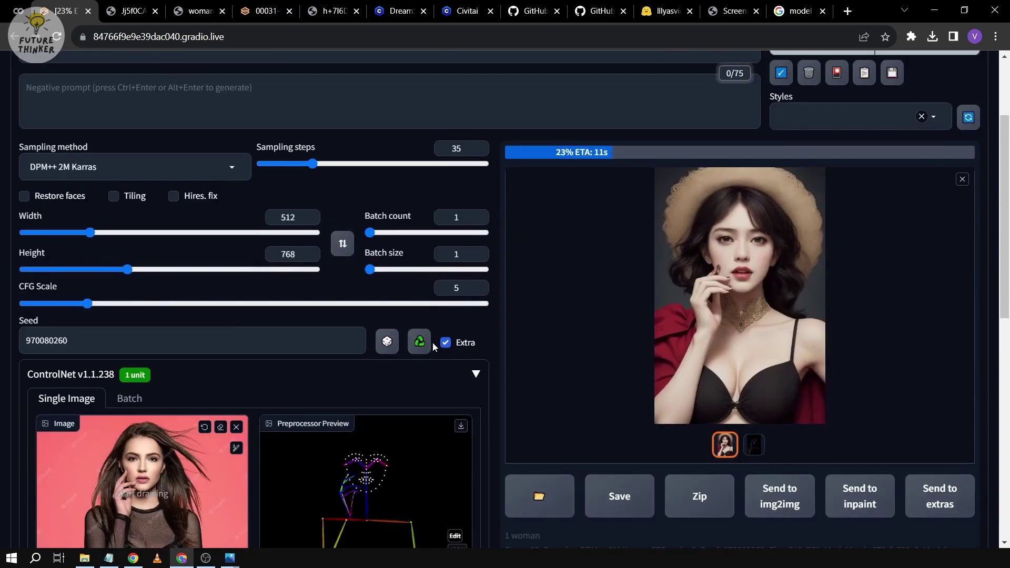
Step: Turn off the Extra seed options and open the newly generated image in its own browser tab
click(445, 343)
scroll(450, 344, up, 1)
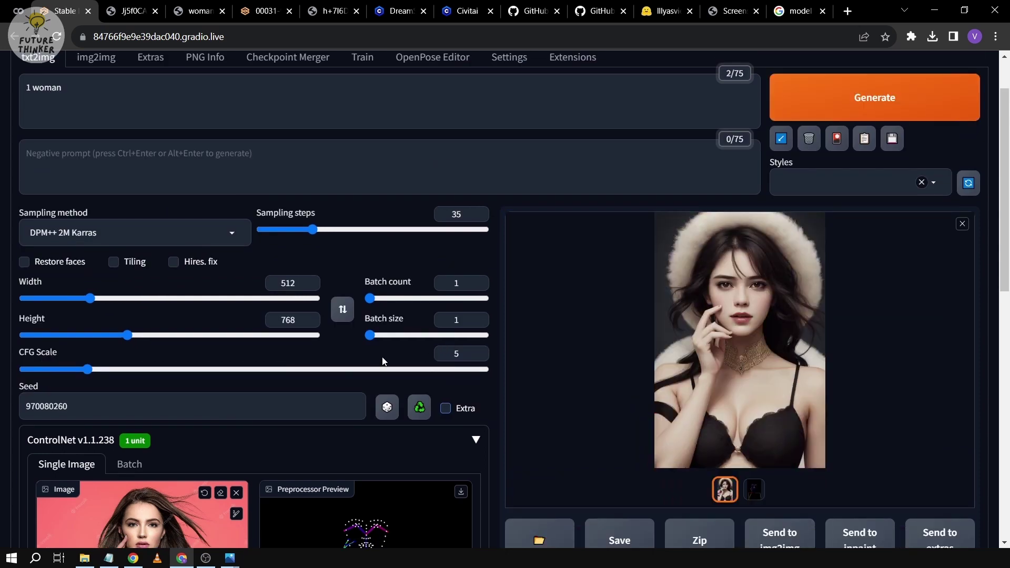
scroll(383, 361, down, 1)
click(588, 248)
right_click(588, 249)
click(610, 257)
Step: Arrange the images 00031-970080260.png and 00032-970080260.png side by side in separate windows
click(124, 10)
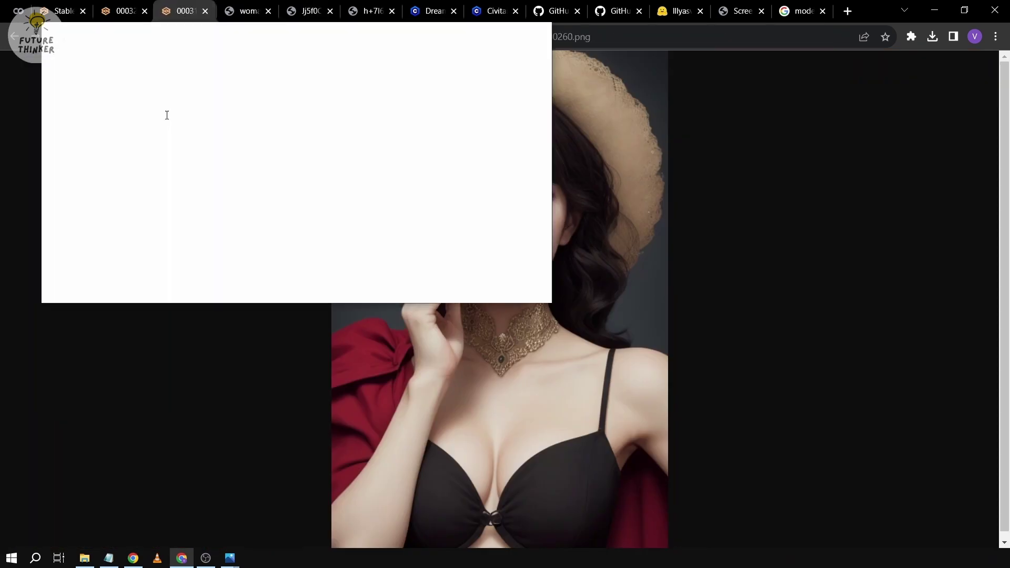
drag(503, 221, 1008, 253)
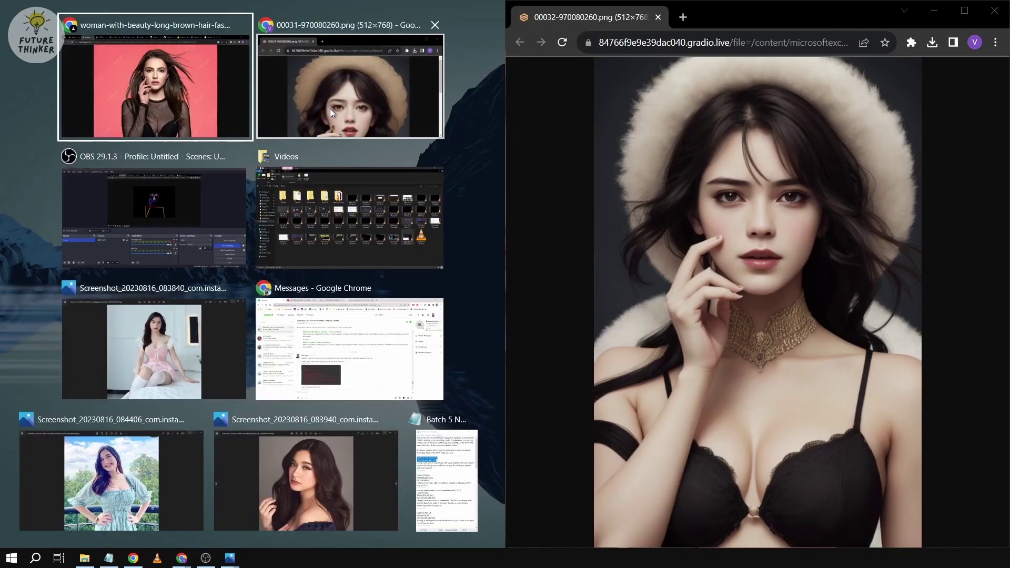
click(330, 108)
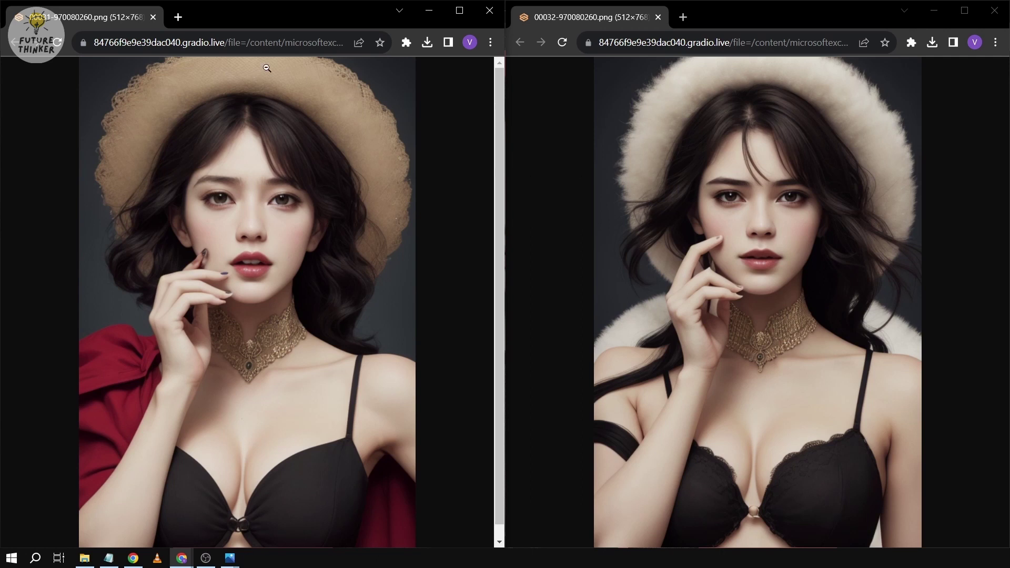
Step: Label the two image windows through their address text: openpose for 00031-970080260.png and dw openpose for 00032-970080260.png
click(264, 44)
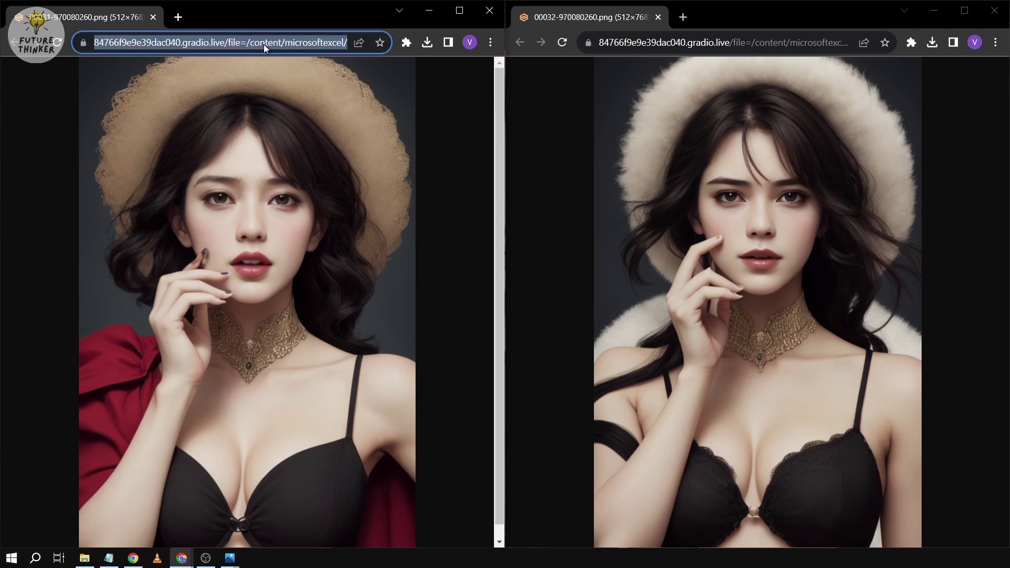
text(openpose)
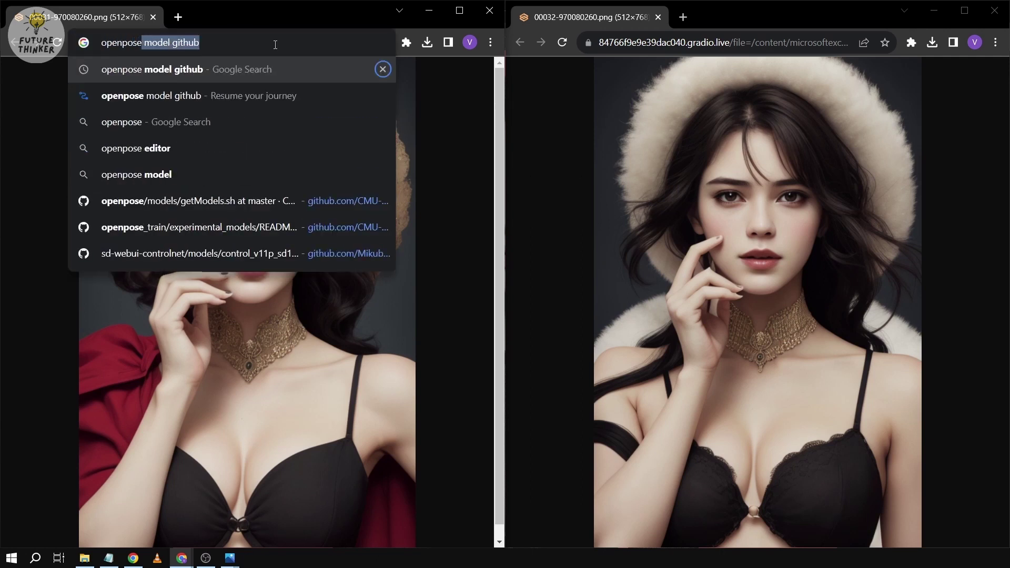
click(633, 43)
text(dw open po)
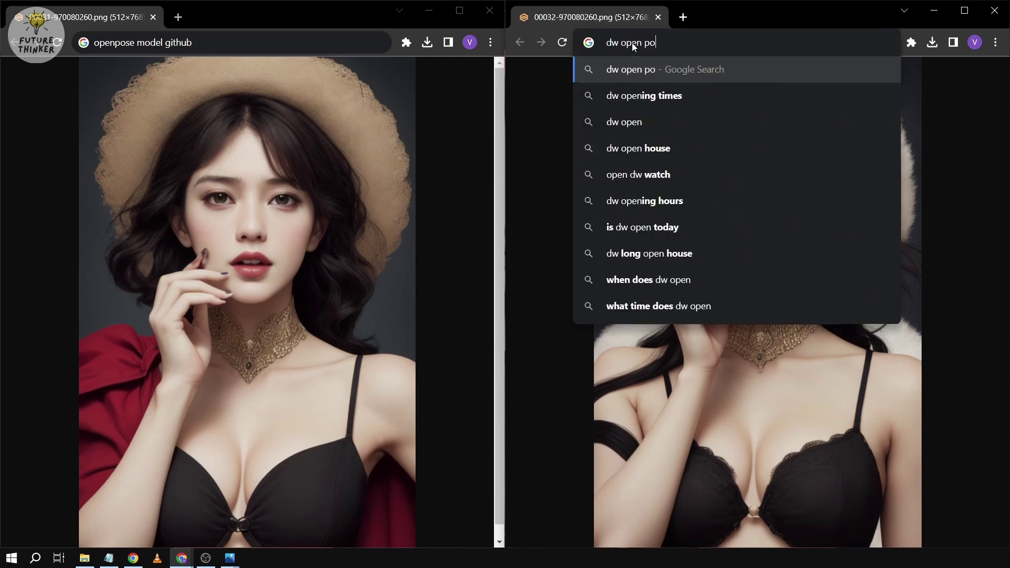
key(BackSpace)
key(BackSpace)
key(BackSpace)
text(pose)
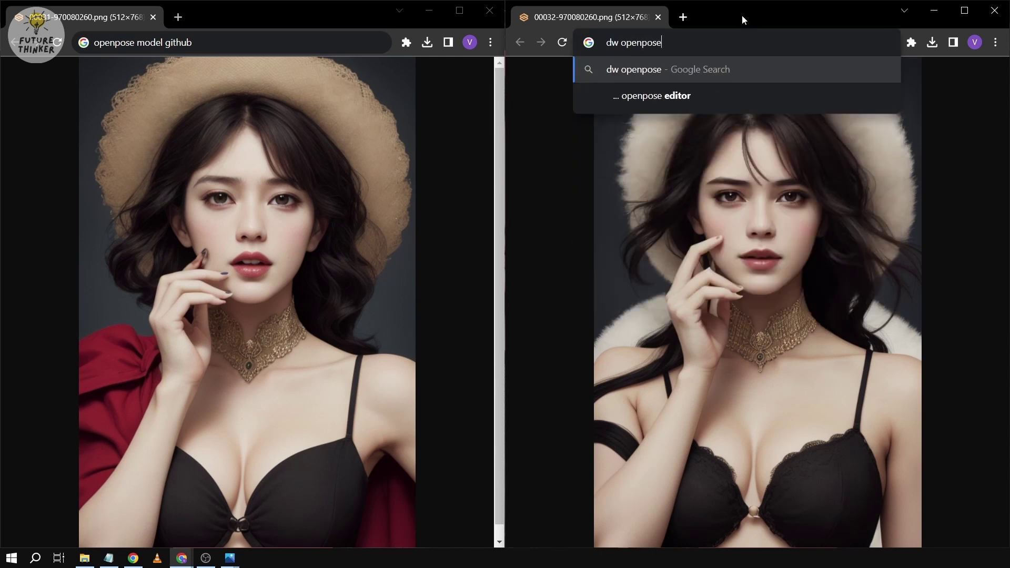
click(295, 15)
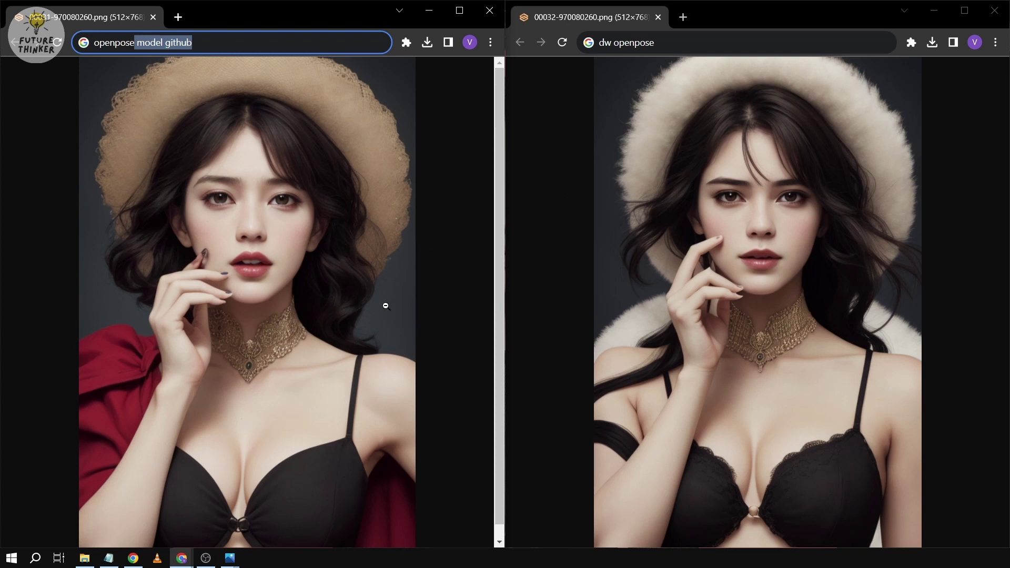
Step: Bring up the freepik reference photo in a small window and place it between the two generated images for comparison
key(alt+Tab)
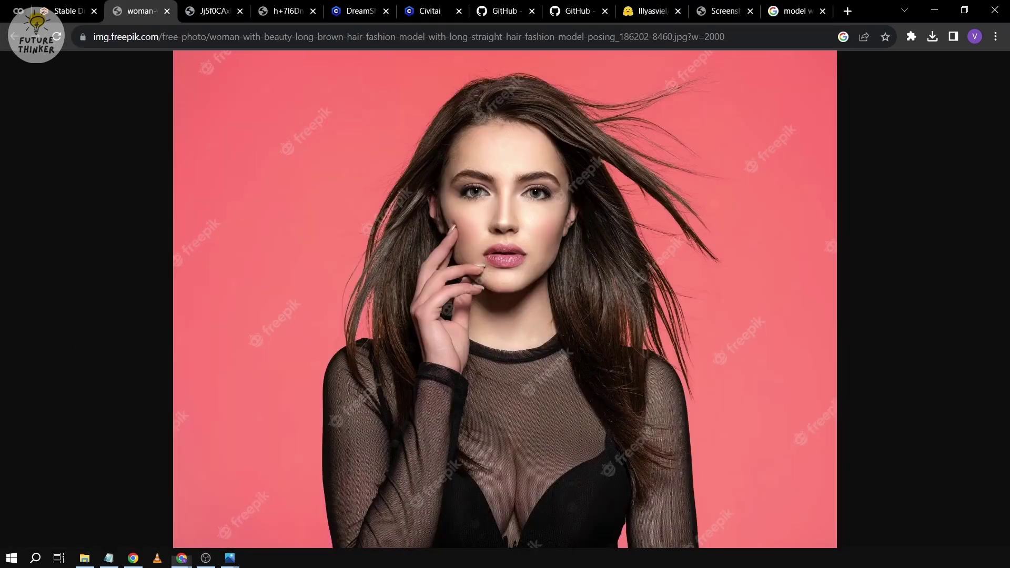
double_click(868, 18)
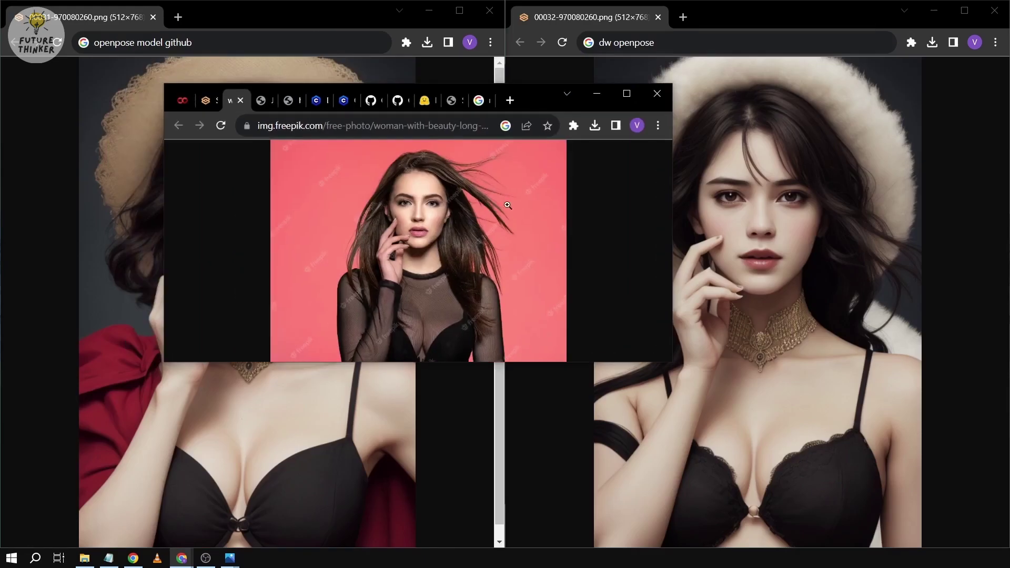
drag(161, 187, 404, 189)
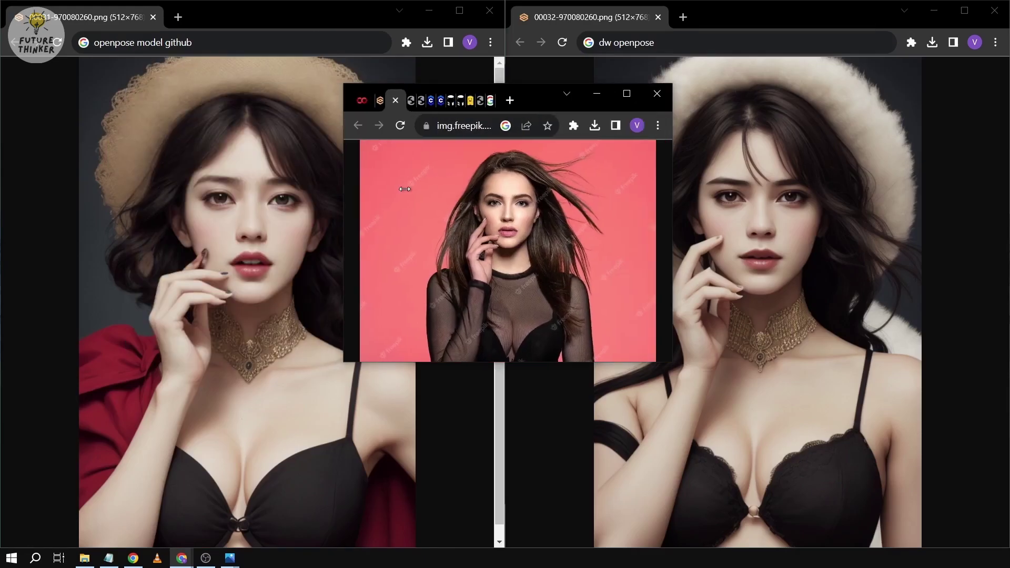
drag(551, 106, 528, 38)
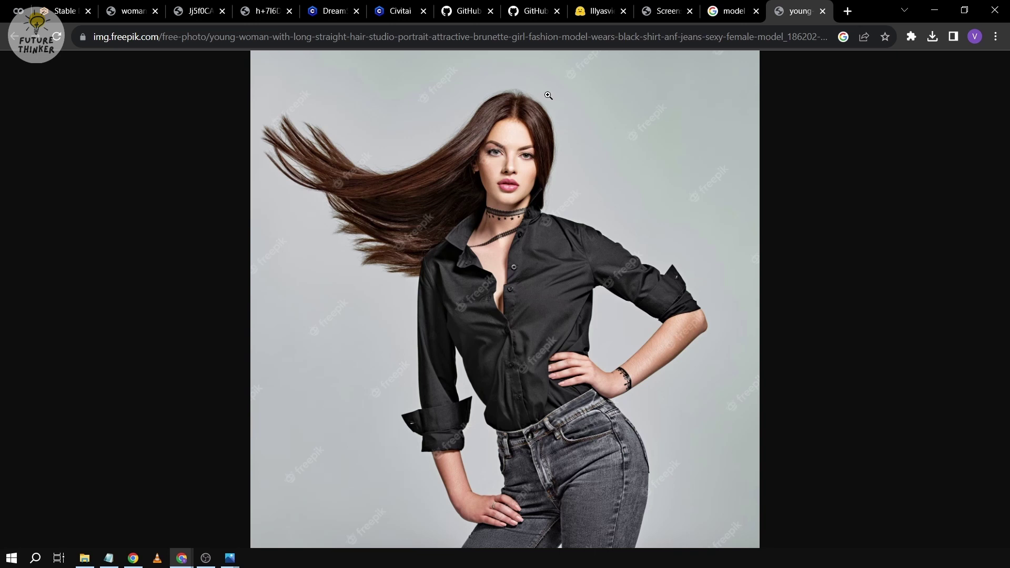
click(66, 11)
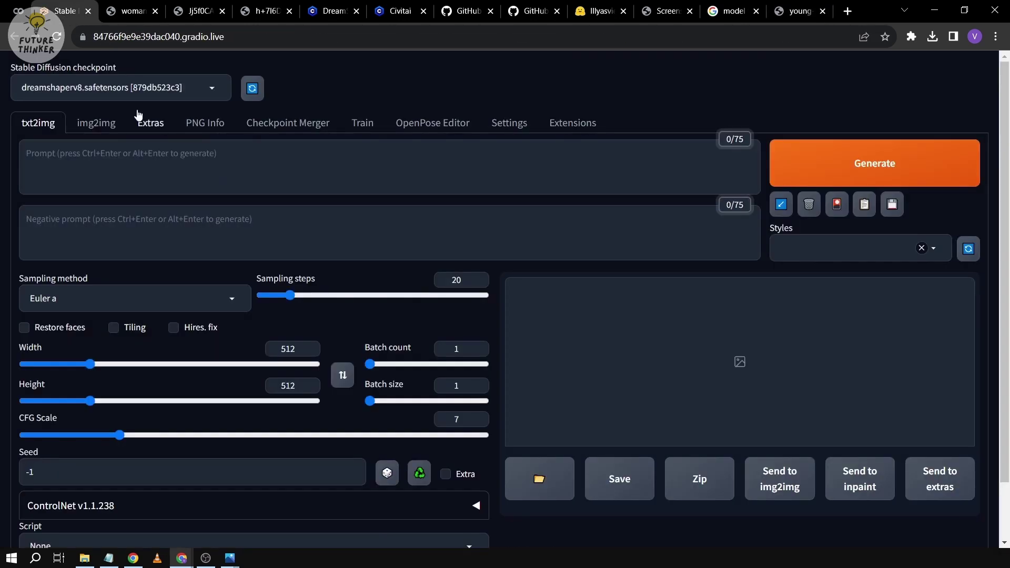
scroll(210, 295, down, 1)
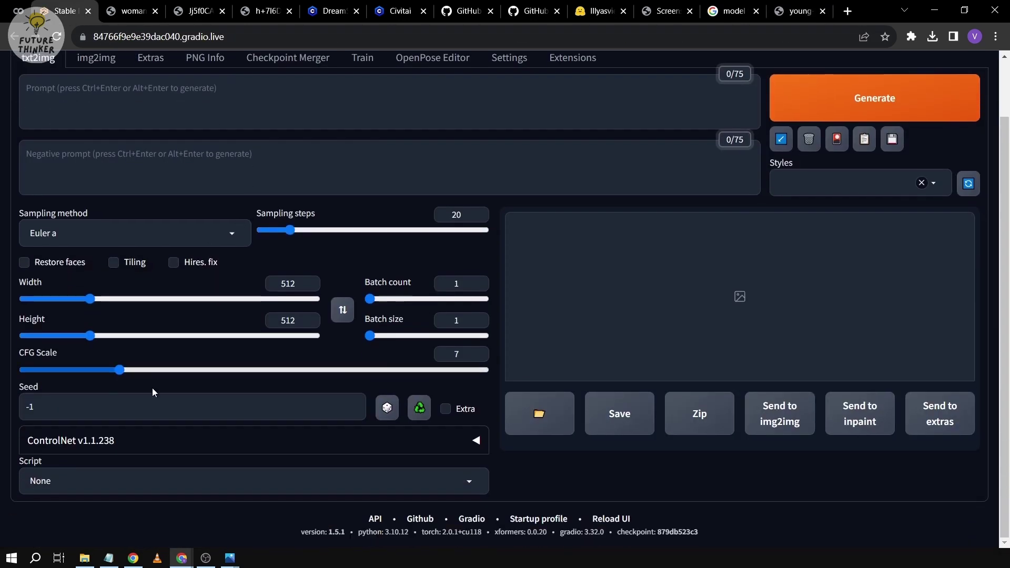
click(153, 442)
scroll(178, 255, down, 5)
click(280, 245)
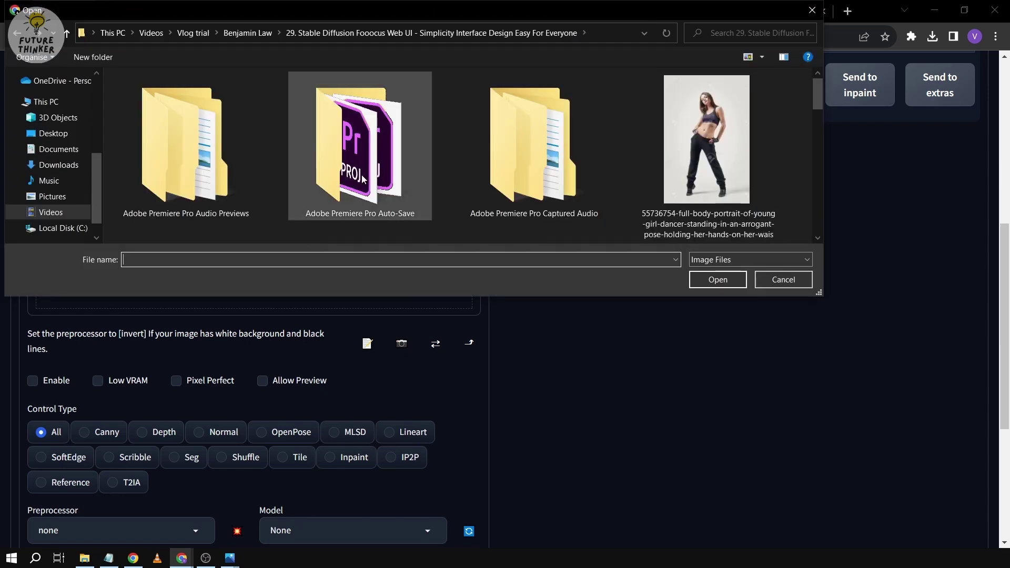
scroll(673, 162, down, 5)
scroll(500, 157, down, 5)
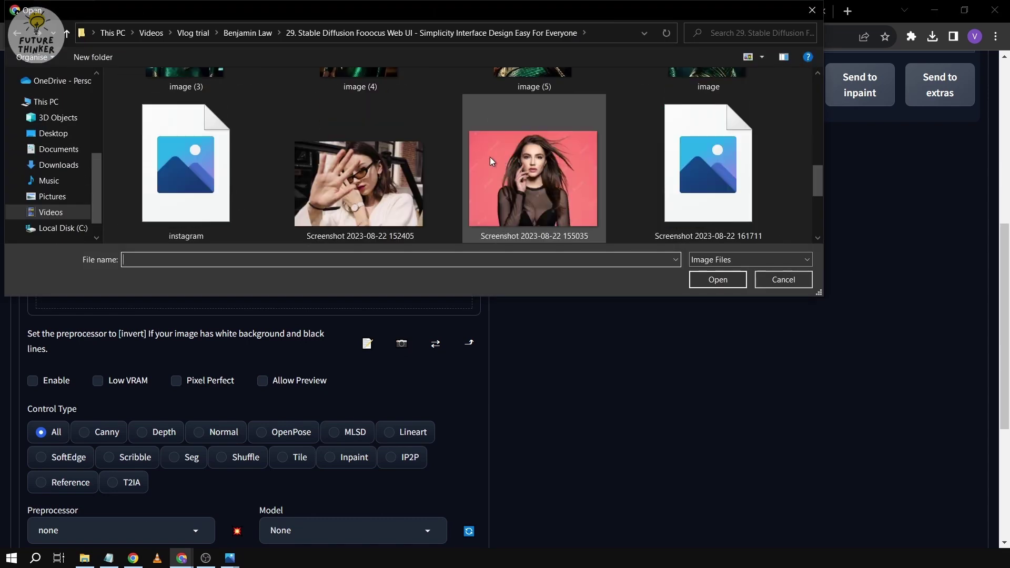
scroll(307, 194, up, 2)
scroll(374, 194, down, 2)
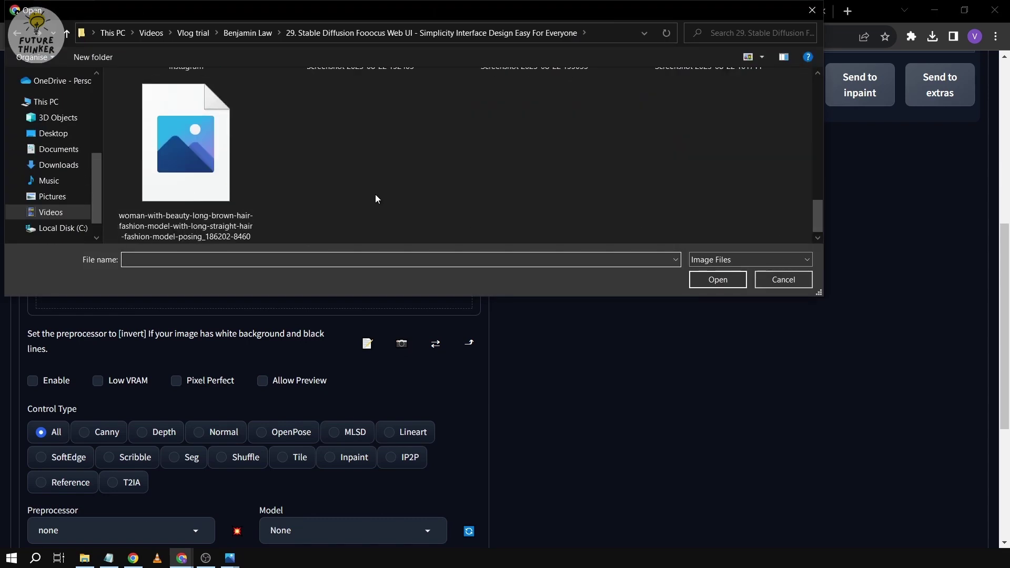
scroll(612, 191, up, 4)
scroll(715, 185, down, 2)
double_click(717, 173)
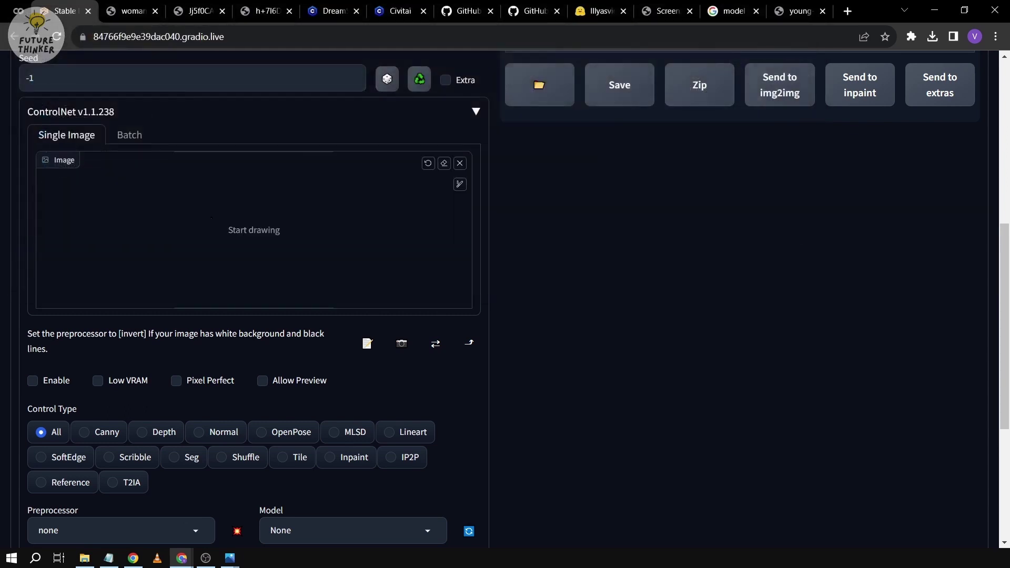
Step: Enable the ControlNet unit with Pixel Perfect and Allow Preview, and choose OpenPose as the control type
click(33, 380)
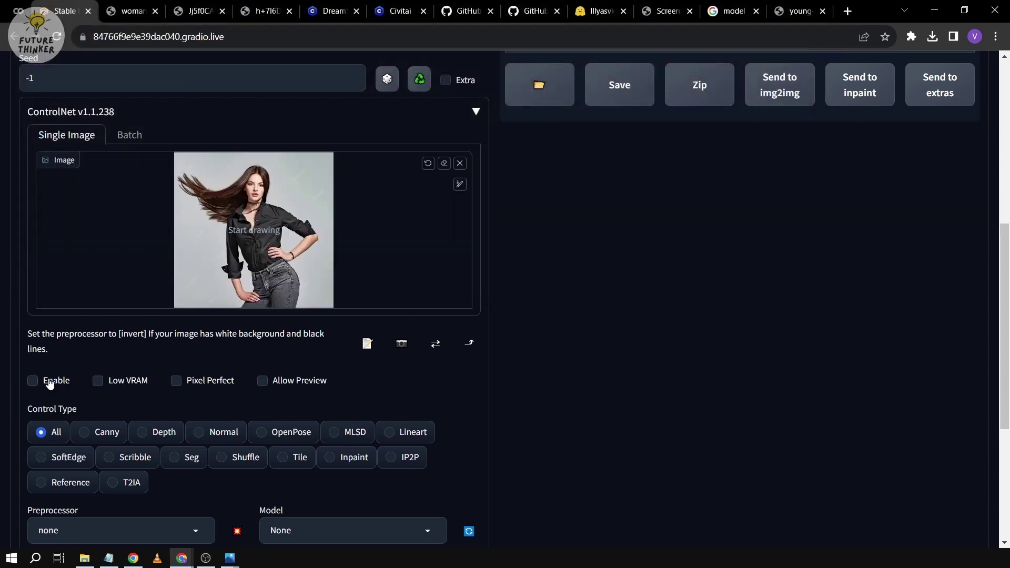
click(178, 382)
click(262, 380)
scroll(212, 396, down, 1)
scroll(211, 397, down, 1)
click(284, 301)
Step: Set the preprocessor to dw_openpose_full and the control mode to ControlNet is more important
click(169, 399)
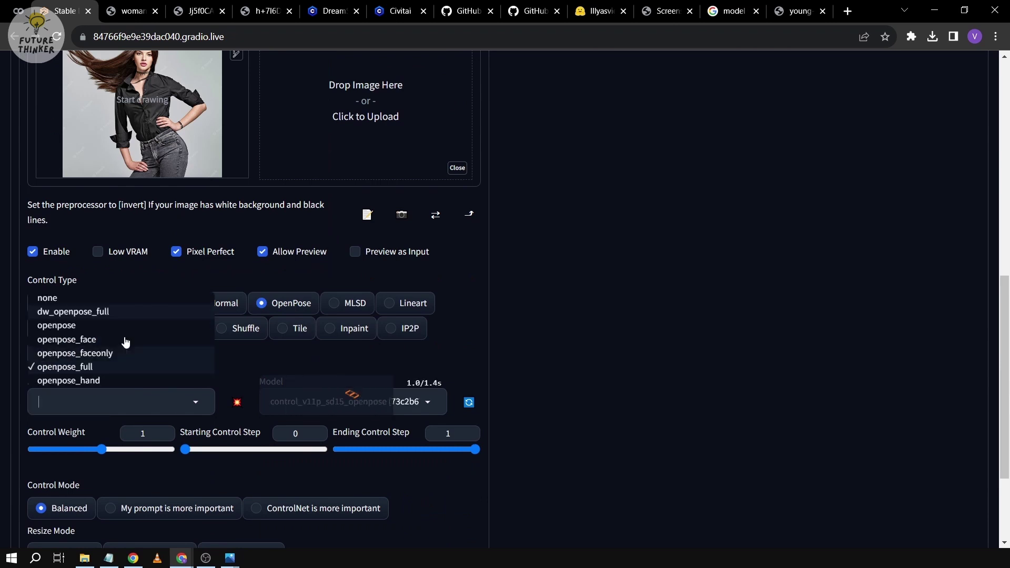
click(69, 311)
scroll(235, 382, down, 1)
click(273, 444)
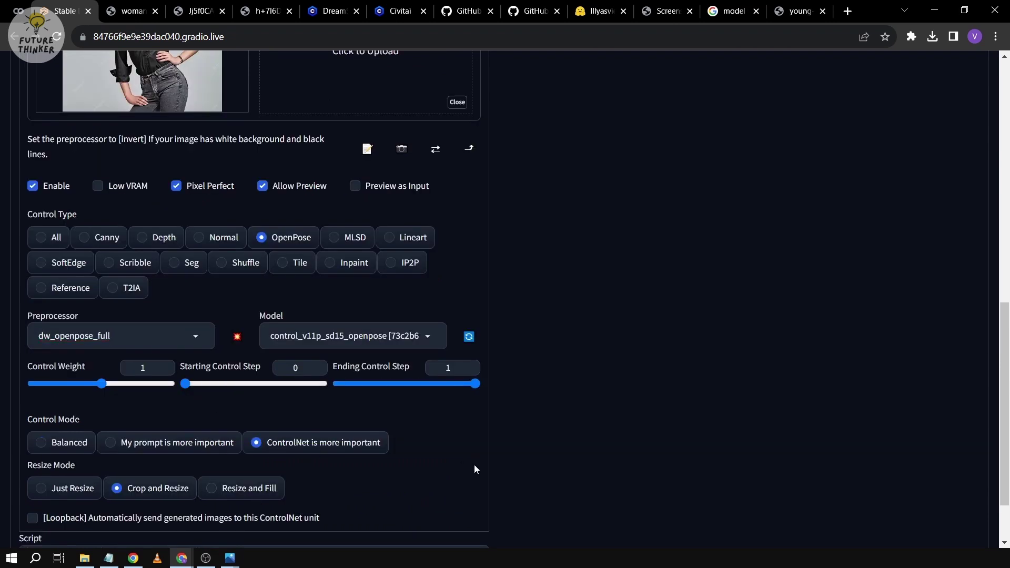
Step: Run the preprocessor preview on the black-shirt woman photo
scroll(377, 482, down, 1)
scroll(378, 483, up, 1)
scroll(377, 482, up, 5)
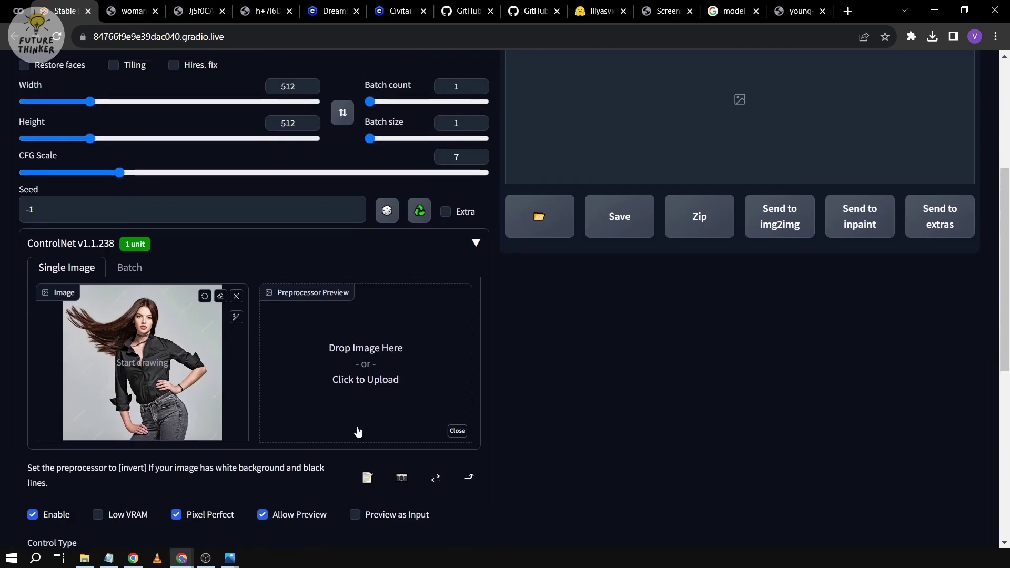
scroll(356, 428, down, 3)
scroll(320, 393, up, 4)
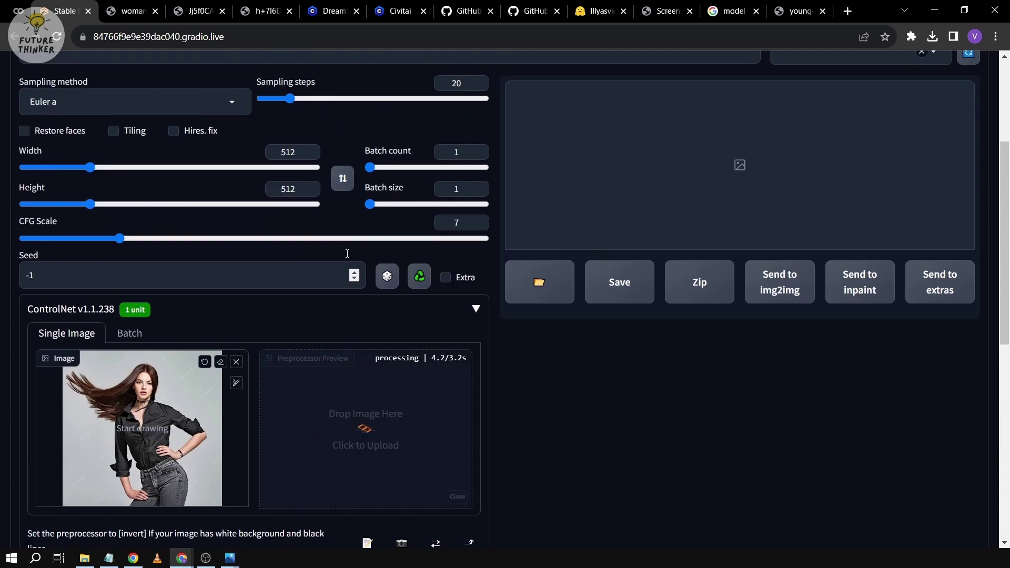
Step: Set the image width and height to 768 and the CFG scale to 6
double_click(301, 152)
text(768)
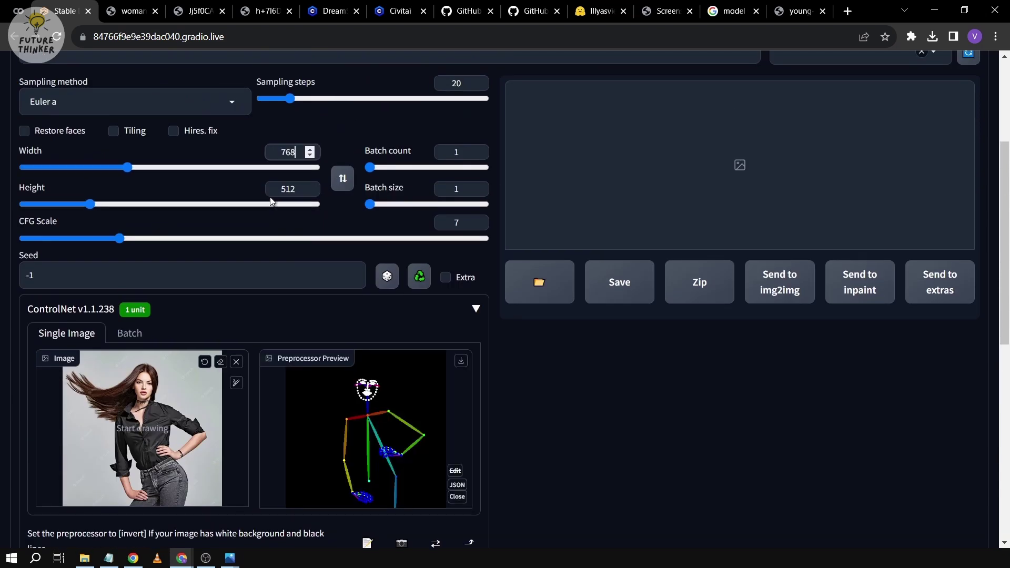
double_click(292, 189)
text(768)
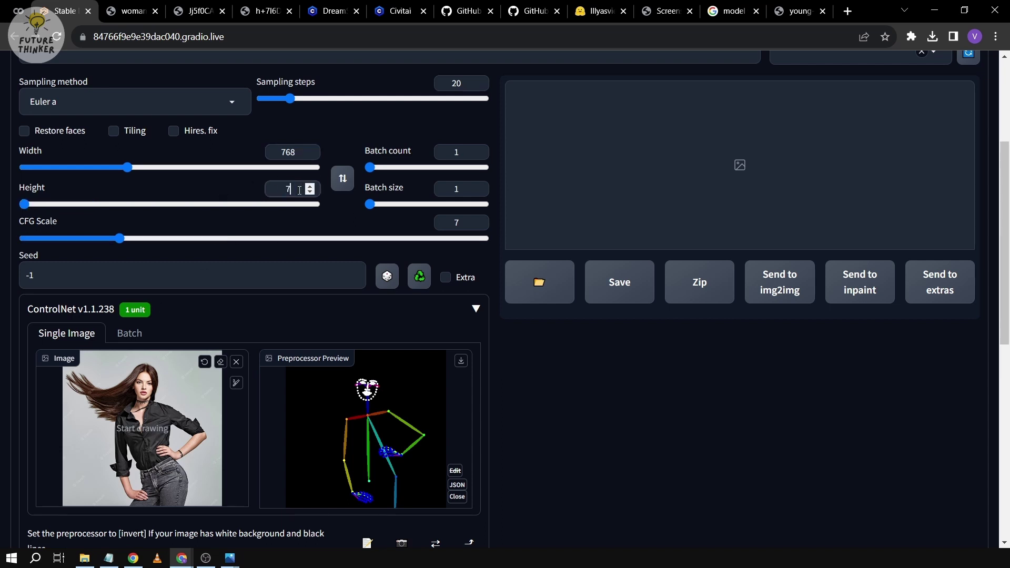
double_click(462, 230)
text(6)
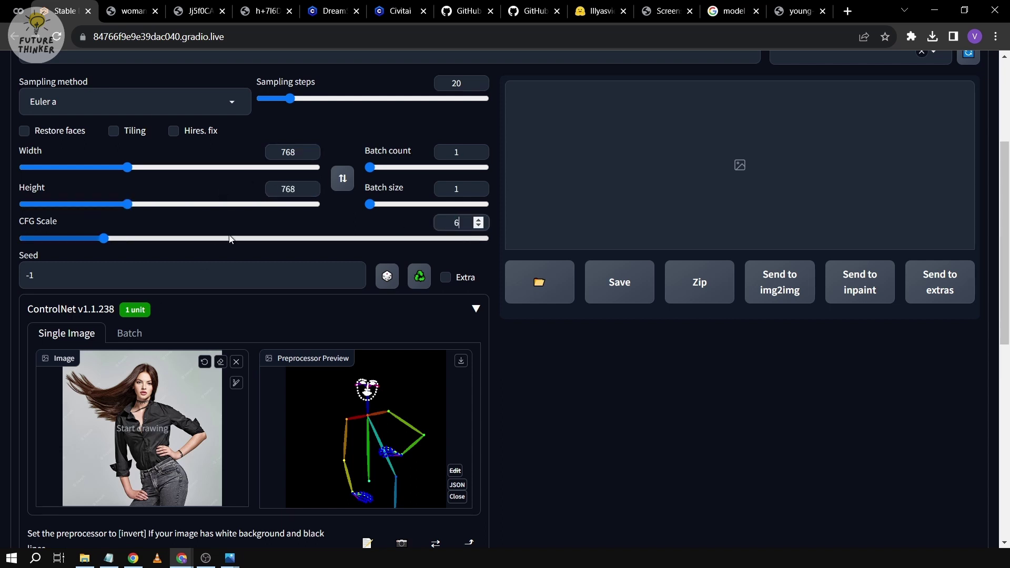
Step: Choose DPM++ 2M Karras as the sampling method with 35 sampling steps
scroll(224, 239, up, 1)
click(131, 168)
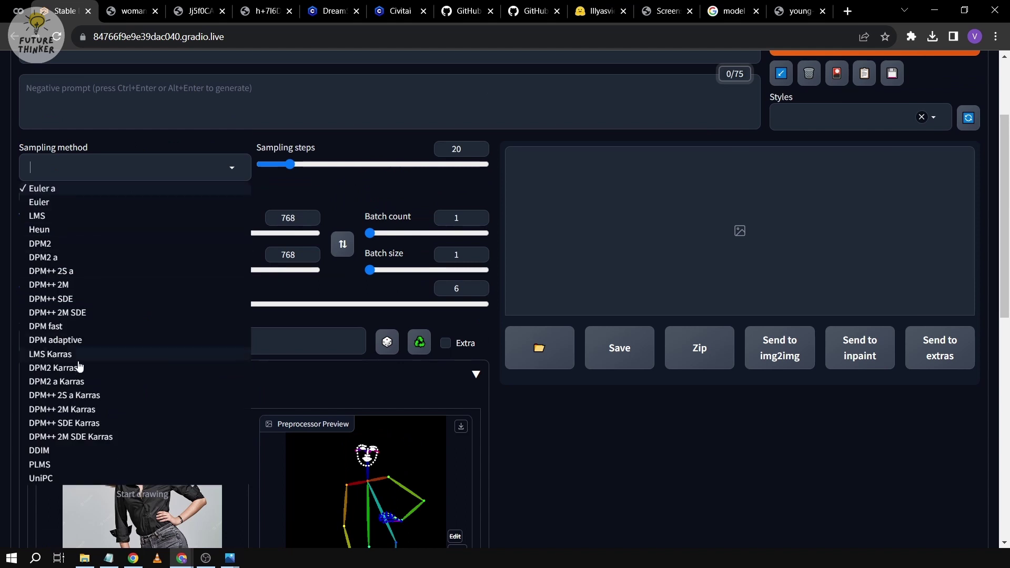
click(79, 410)
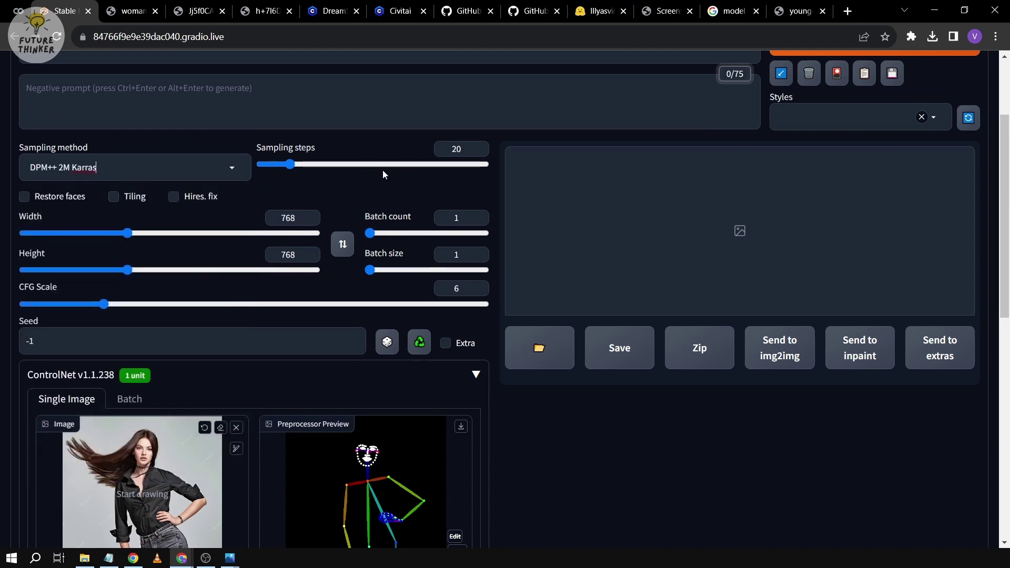
key(Tab)
text(35)
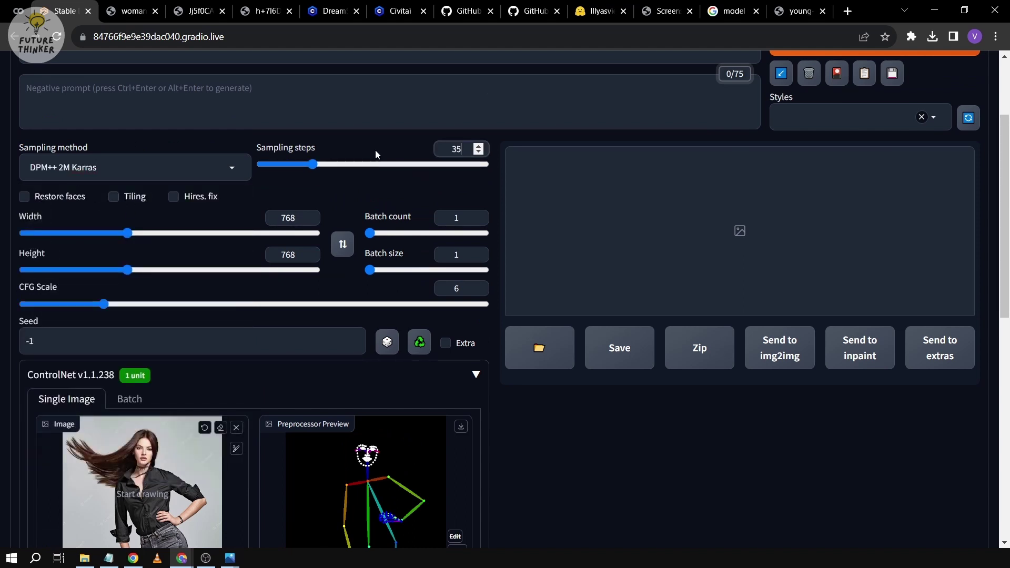
Step: Enter the prompt "1 woman" and generate the image
scroll(385, 167, up, 2)
click(531, 170)
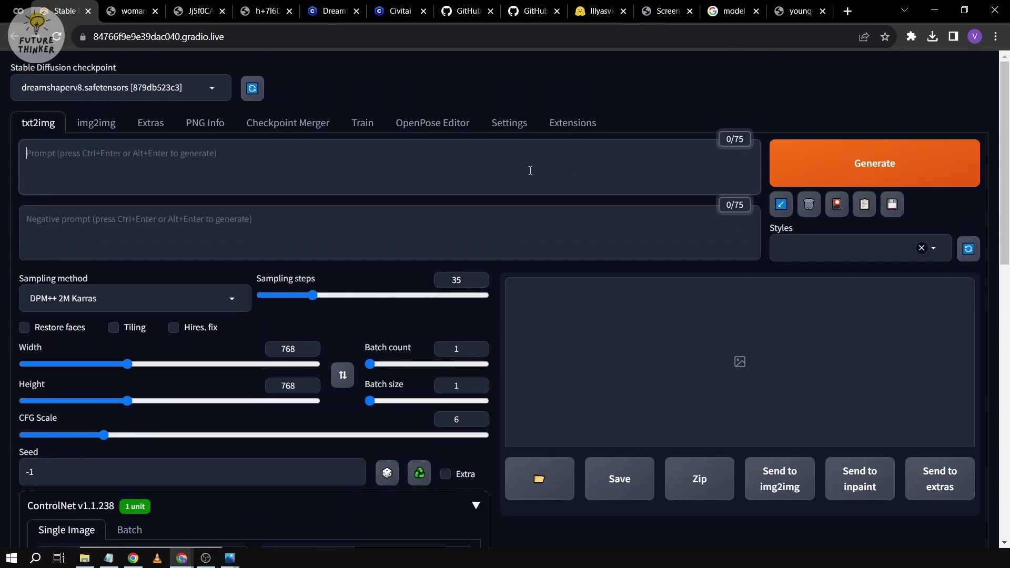
text(1 womna)
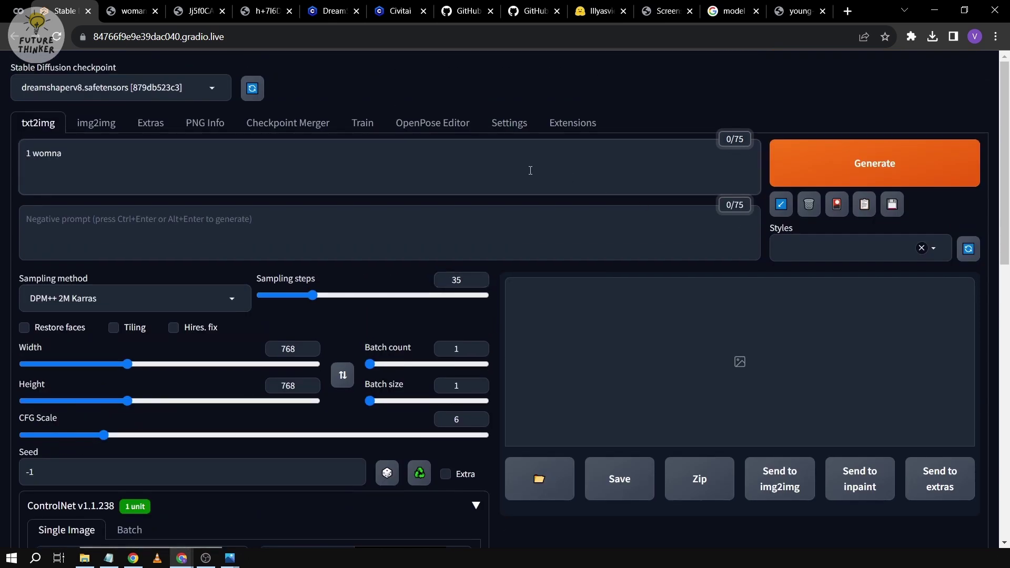
text(==a)
text(an)
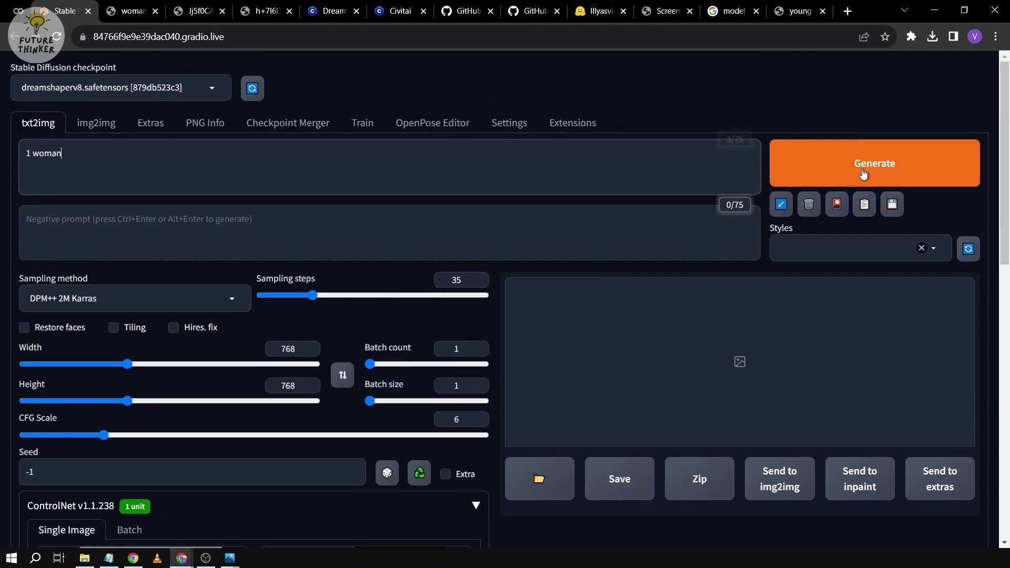
click(863, 168)
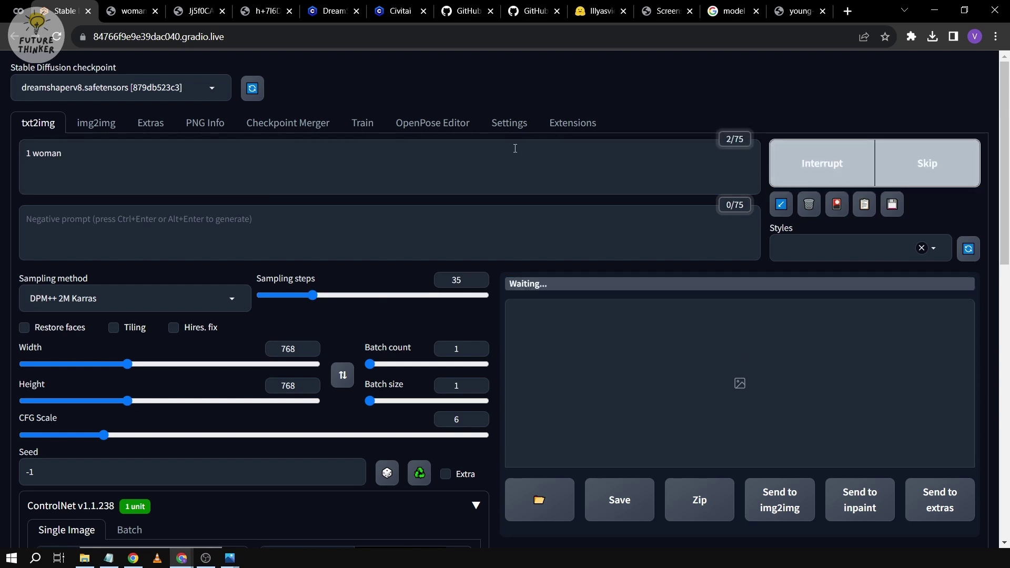
scroll(515, 148, down, 3)
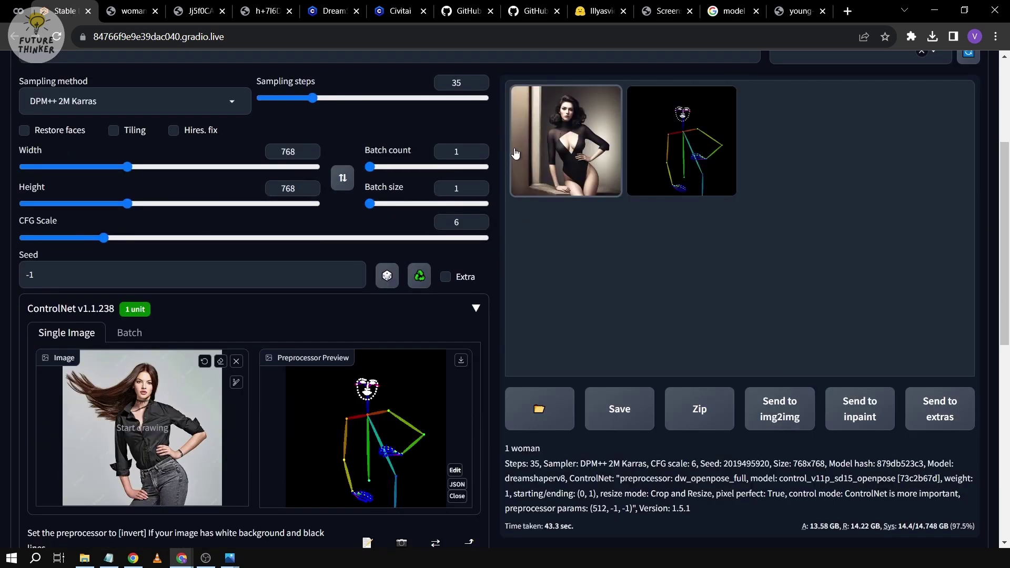
Step: Enlarge the generated image and examine it against the reference photo, pose preview and generation details
click(597, 147)
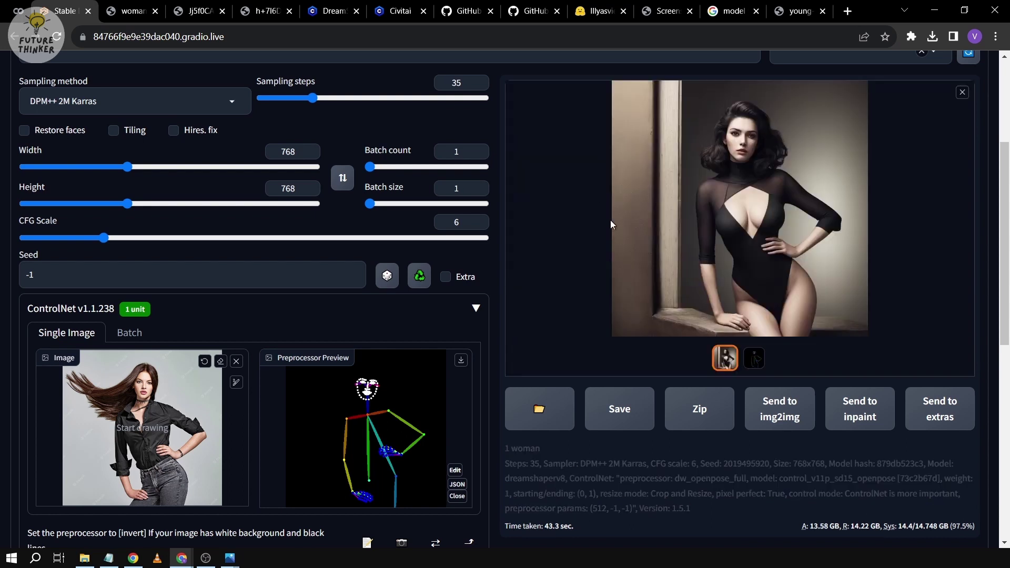
scroll(689, 255, up, 1)
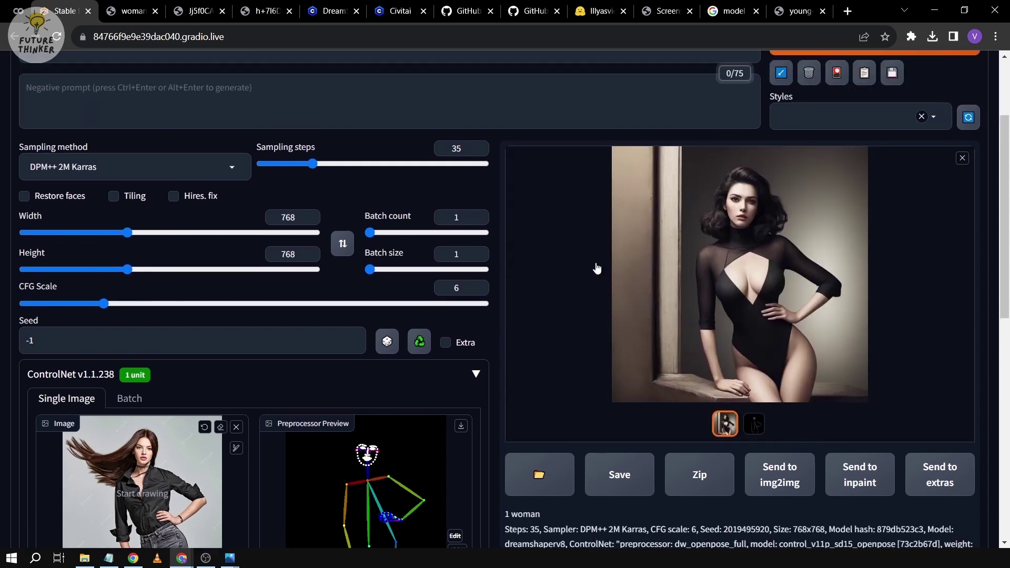
scroll(327, 357, down, 1)
scroll(327, 357, down, 1)
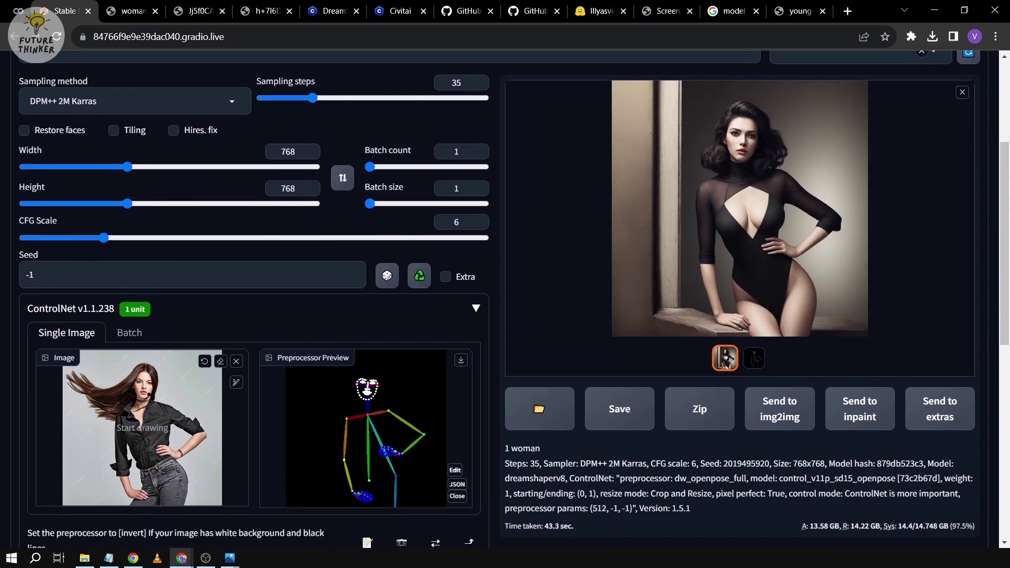
scroll(326, 357, down, 1)
scroll(1, 362, down, 1)
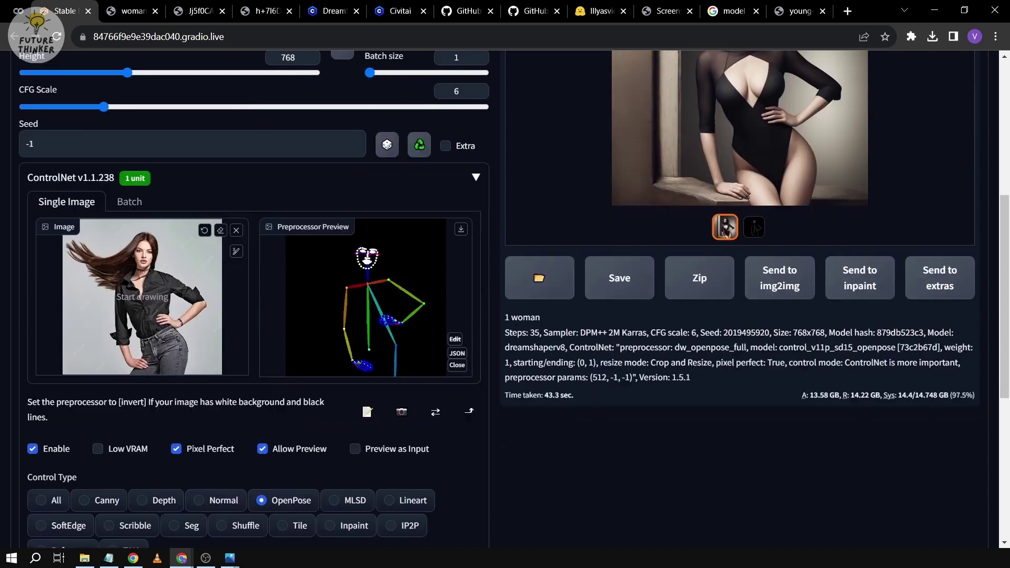
scroll(1, 362, up, 1)
scroll(1, 362, down, 2)
scroll(1, 362, up, 1)
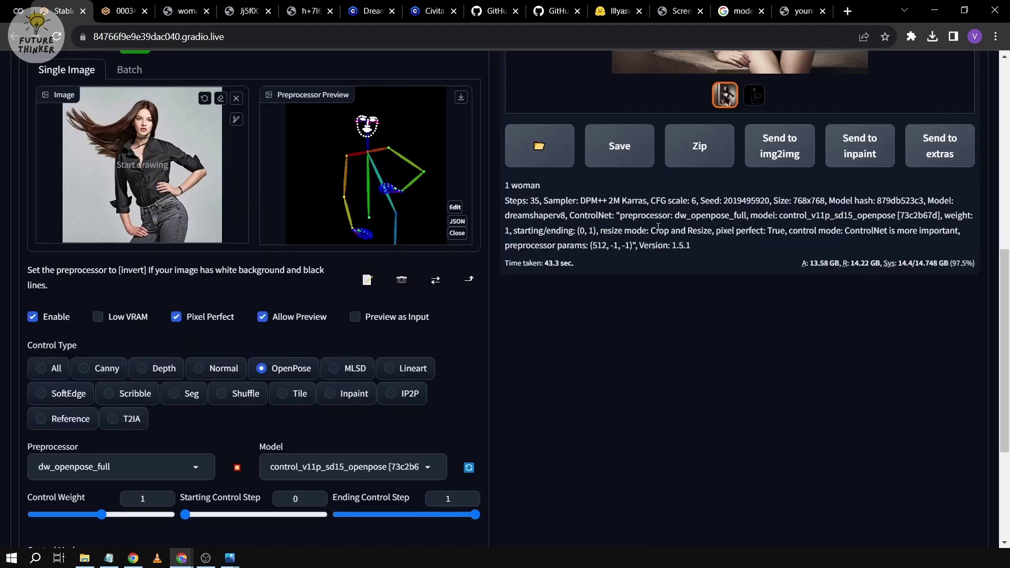
double_click(746, 200)
key(ctrl+c)
scroll(396, 307, up, 5)
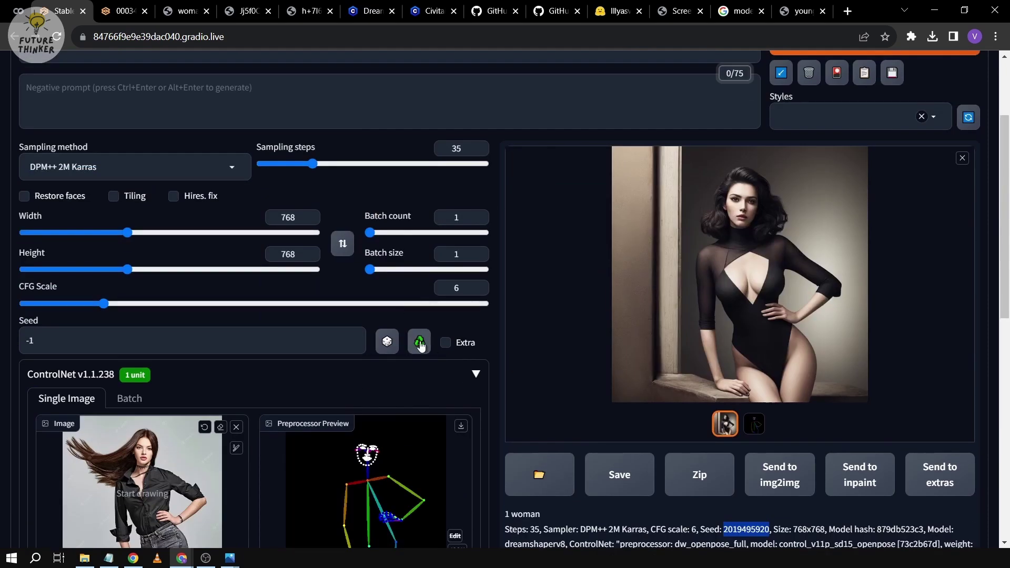
double_click(149, 341)
key(ctrl+v)
Step: Change the ControlNet preprocessor to openpose_full and run its preview on the black-shirt woman photo
scroll(149, 339, down, 5)
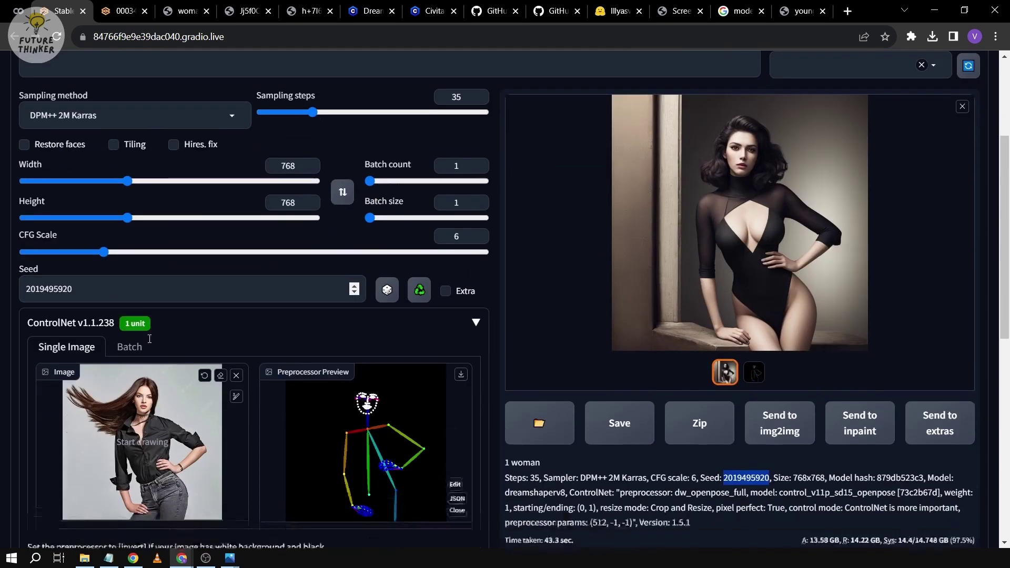
click(132, 402)
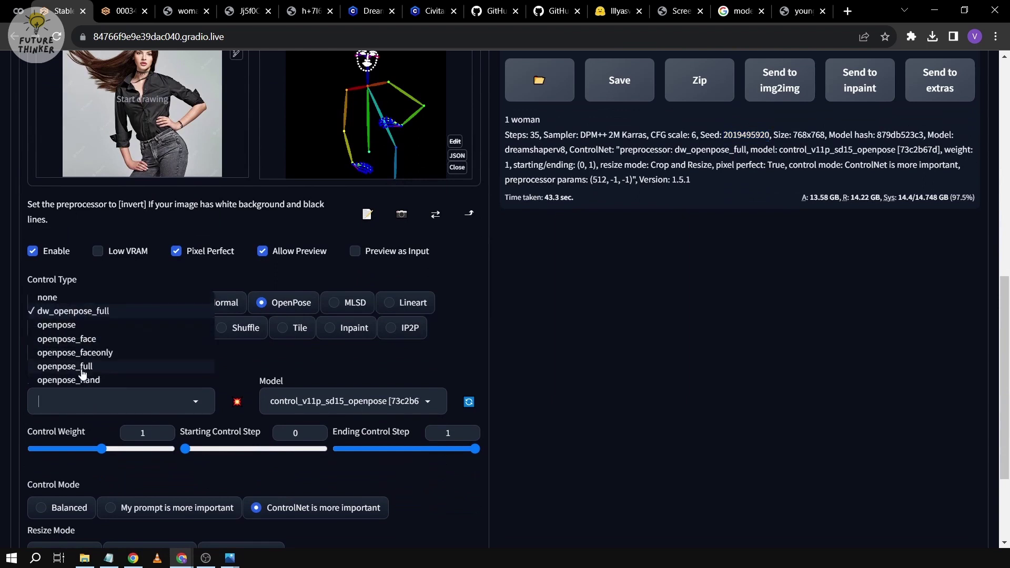
click(74, 363)
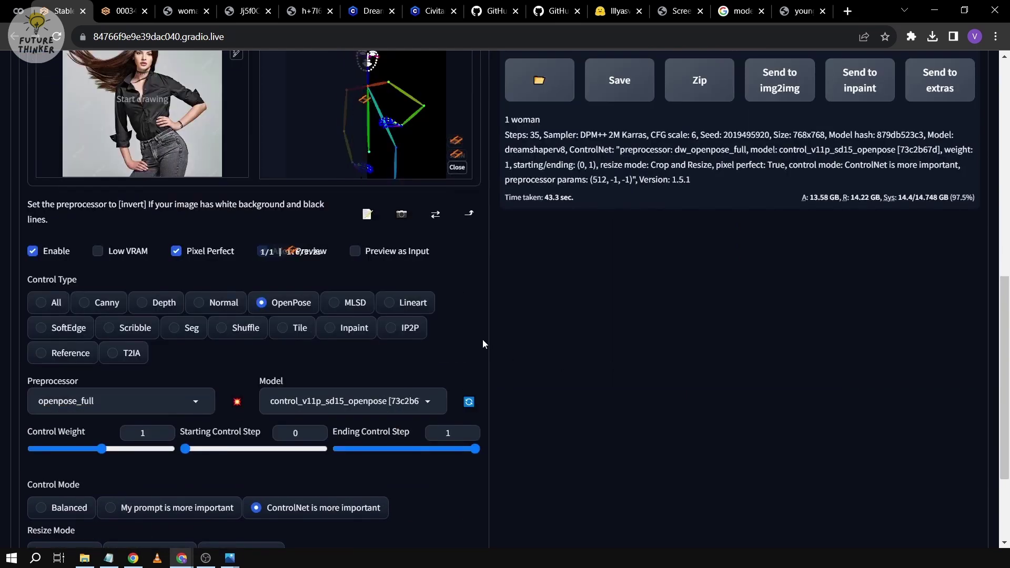
scroll(456, 345, up, 1)
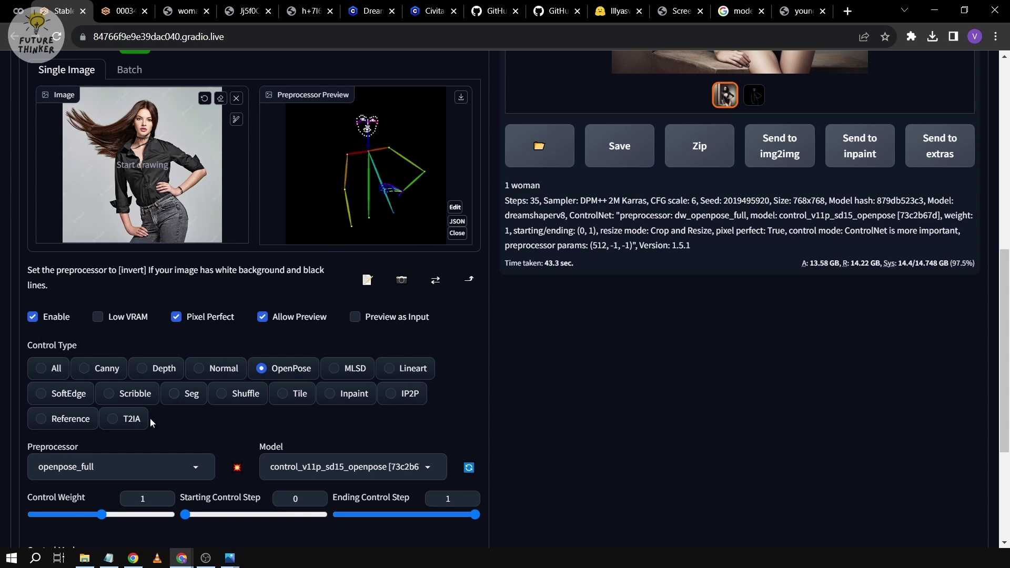
Step: Check the fixed seed and generate the image again with the openpose_full preprocessor
scroll(230, 464, up, 9)
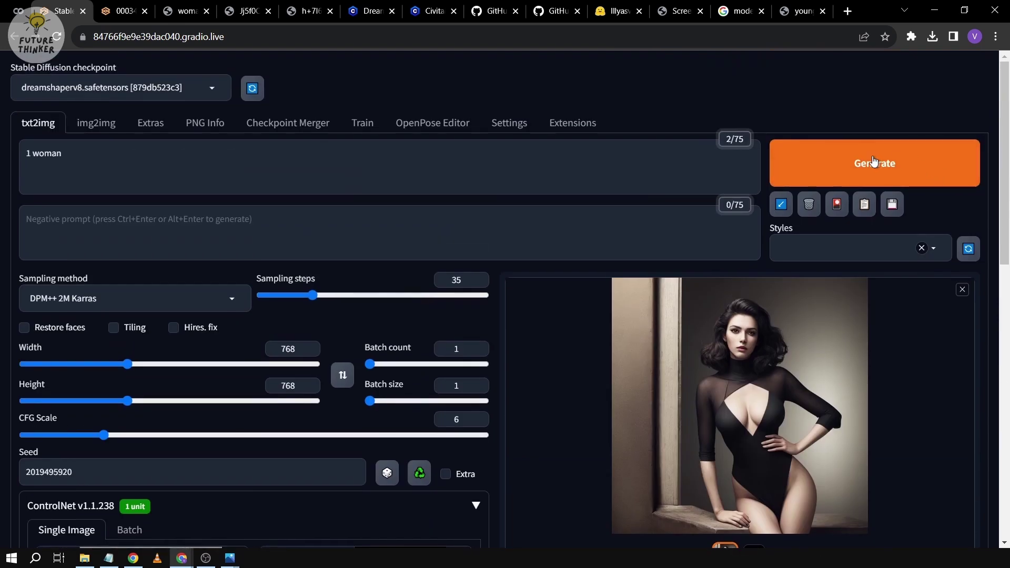
scroll(144, 420, down, 1)
double_click(144, 420)
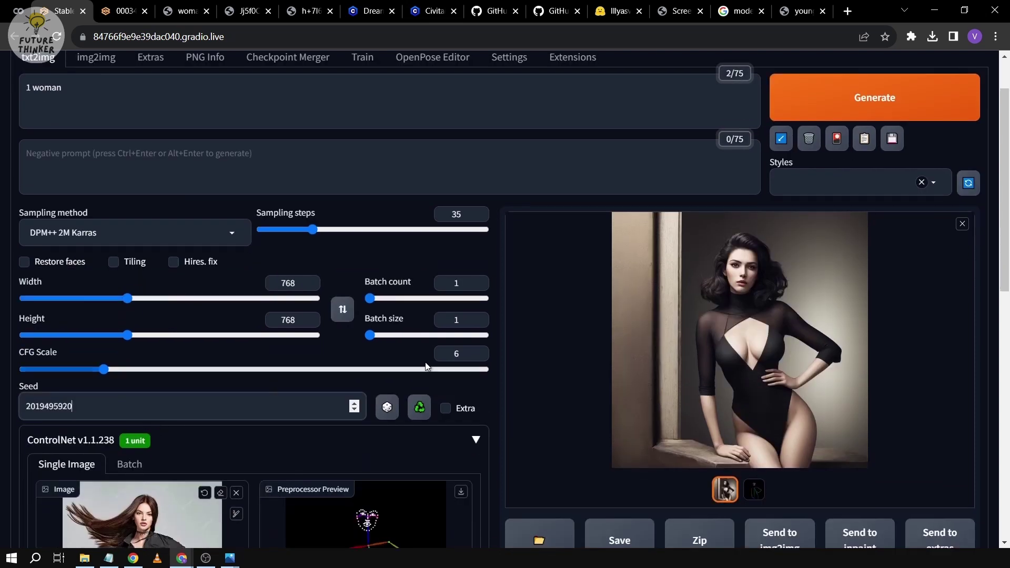
scroll(931, 317, up, 1)
click(875, 149)
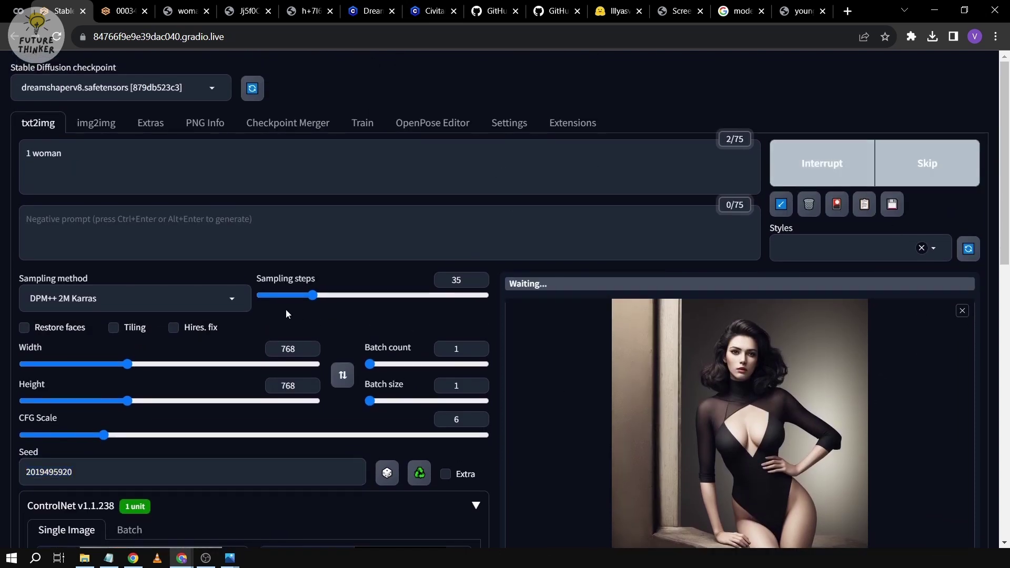
Step: View the newly generated image at full size and open it in a new browser tab
scroll(286, 310, down, 1)
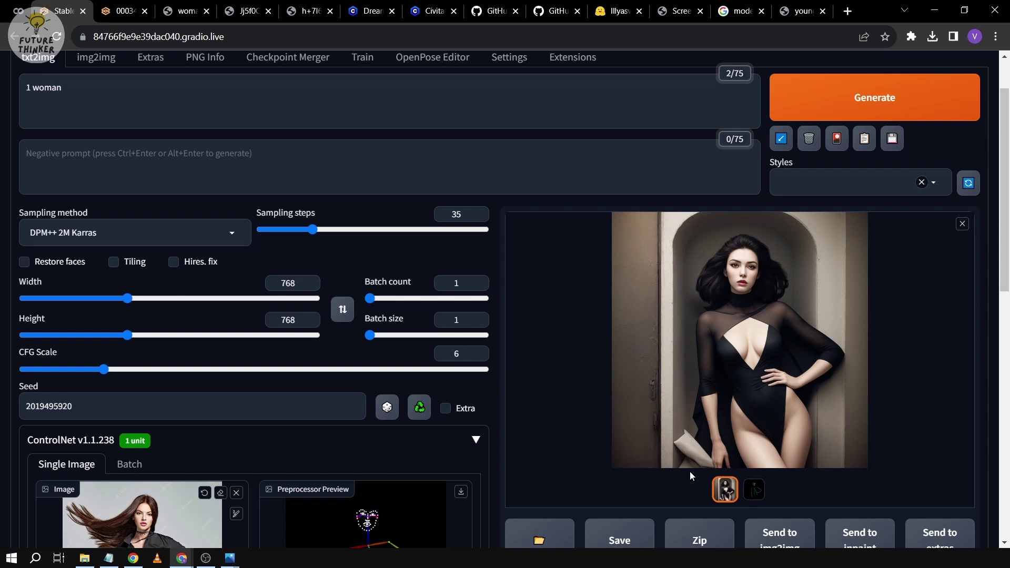
scroll(689, 338, down, 1)
scroll(689, 337, down, 1)
click(662, 257)
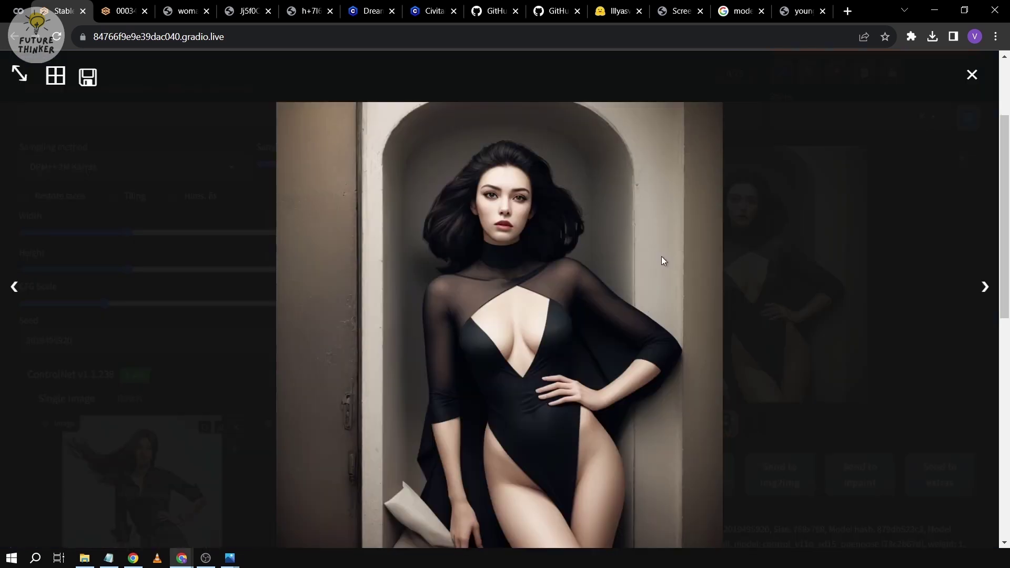
right_click(441, 197)
click(463, 201)
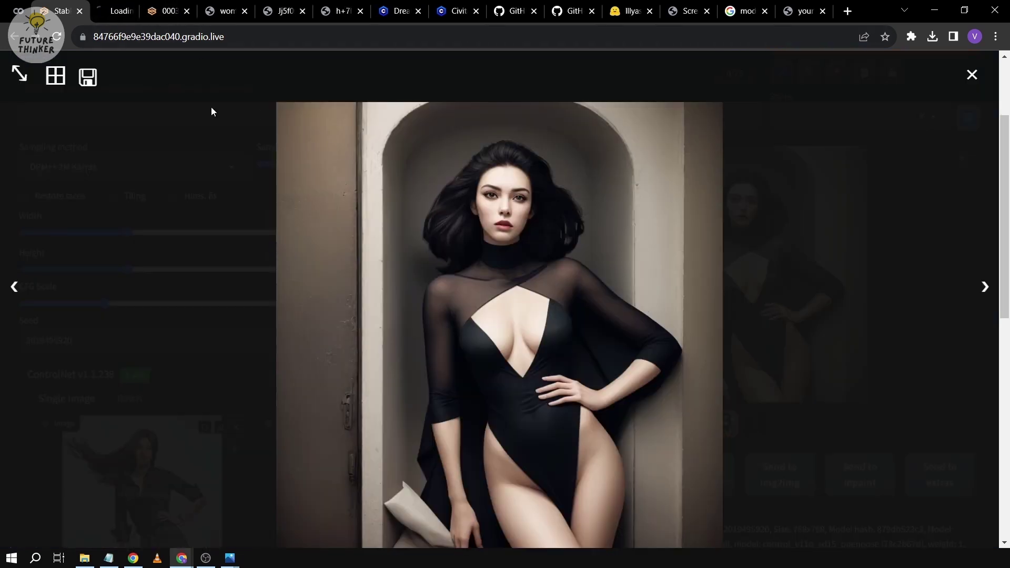
Step: Compare the openpose_full and dw_openpose_full images by switching back and forth between their browser tabs
click(129, 13)
click(169, 15)
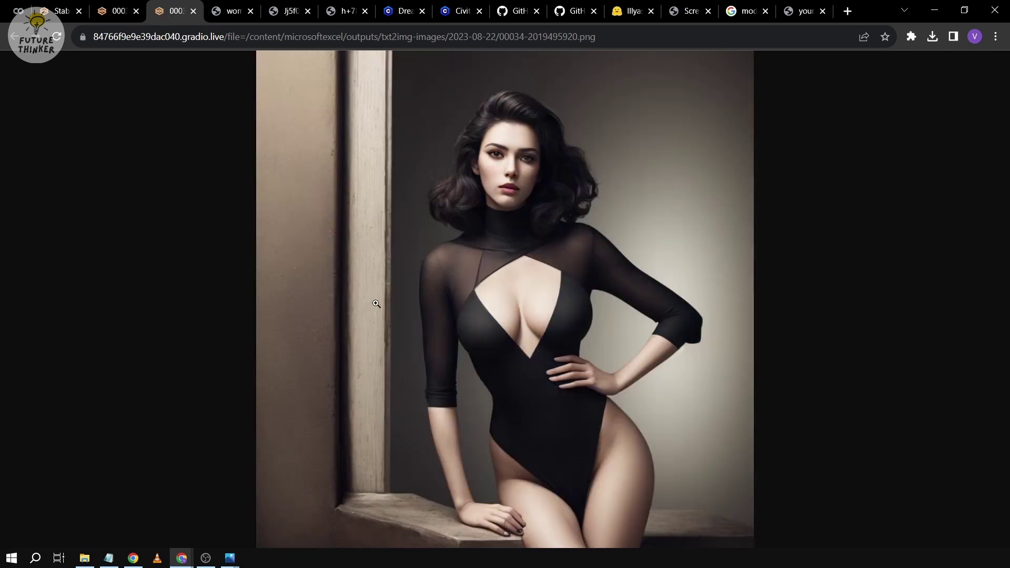
key(ctrl+shift+Tab)
key(ctrl+Tab)
key(ctrl+shift+Tab)
key(ctrl+Tab)
Step: Detach 00034-2019495920.png into its own window and arrange it side by side with 00035-2019495920.png
drag(171, 11, 213, 78)
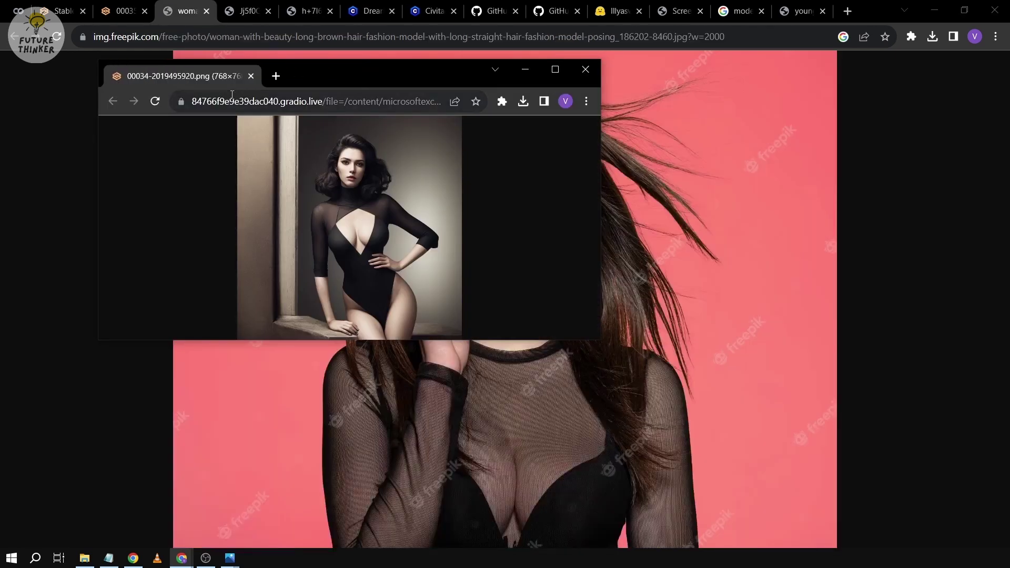
key(super+Right)
click(299, 85)
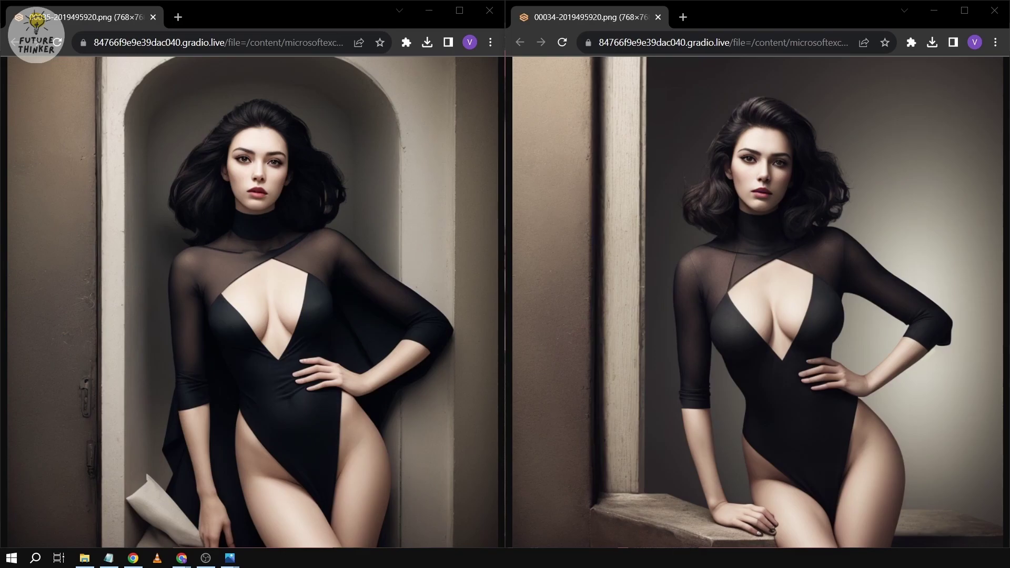
Step: Bring the reference photo window in front of the two generated images to compare their poses
key(alt+Tab)
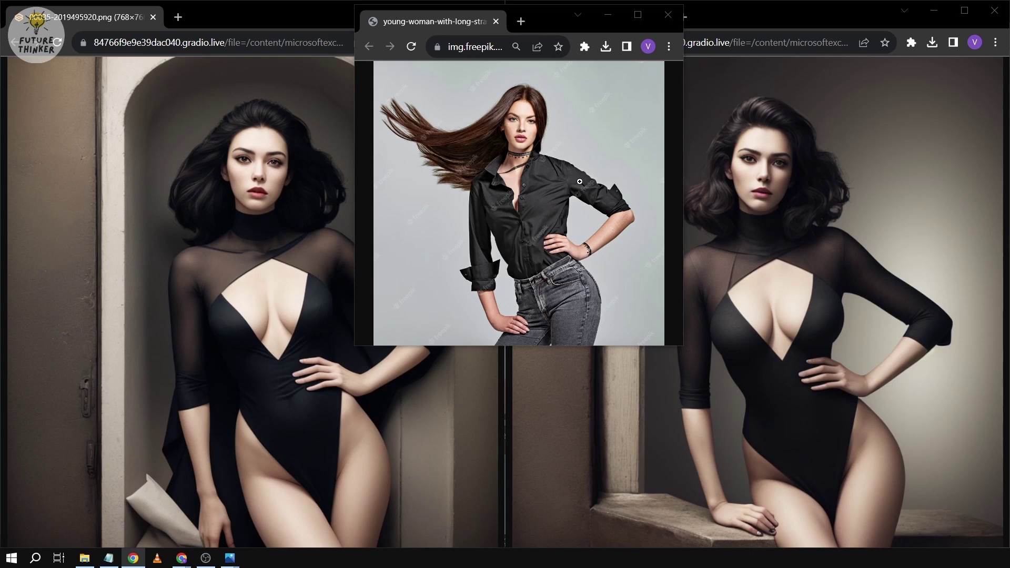
click(333, 162)
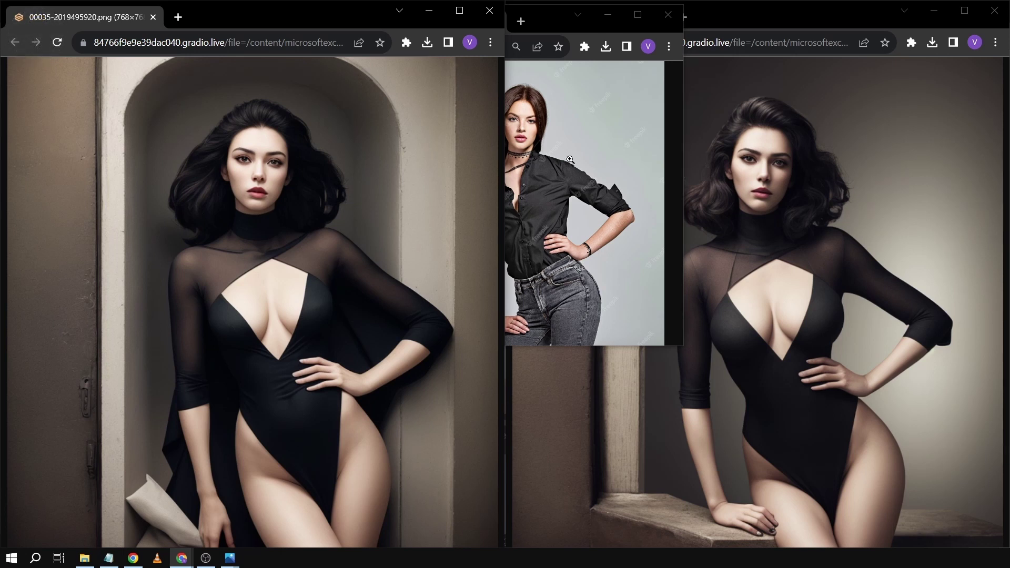
click(588, 148)
click(588, 149)
click(587, 148)
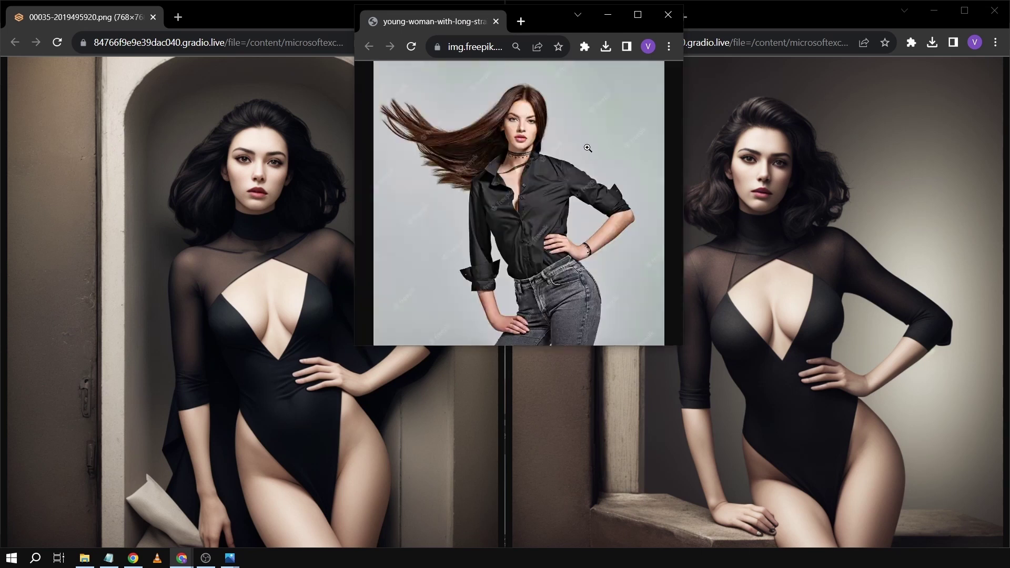